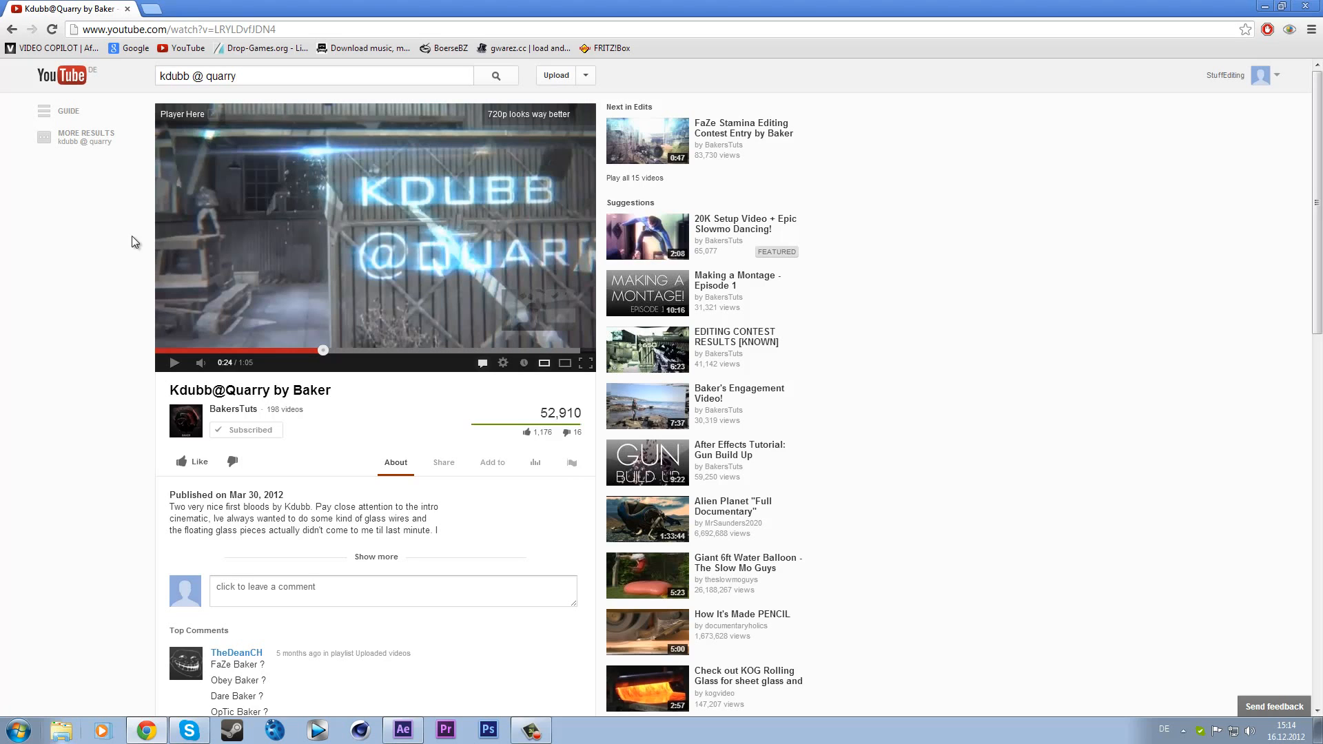
- Watch the glass wire shots in the Kdubb@Quarry reference video, then switch to After Effects
left_click(242, 230)
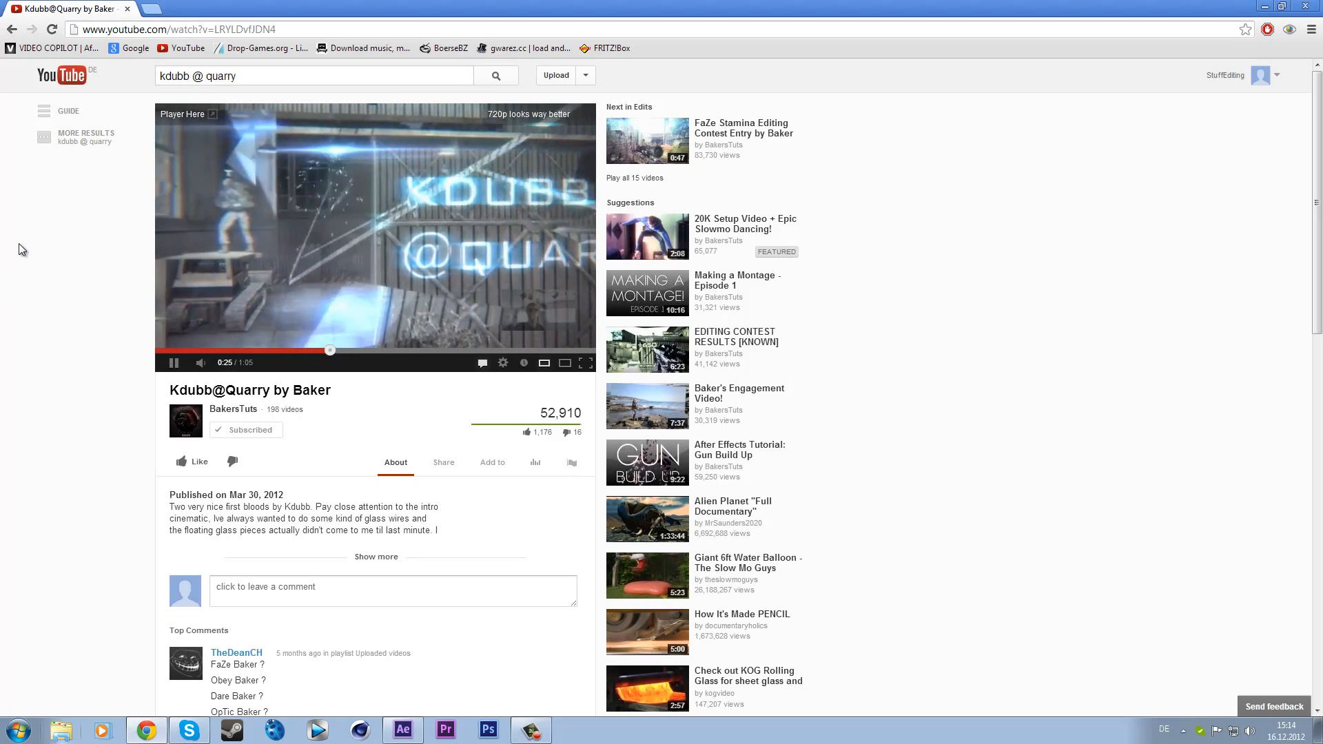
left_click(461, 231)
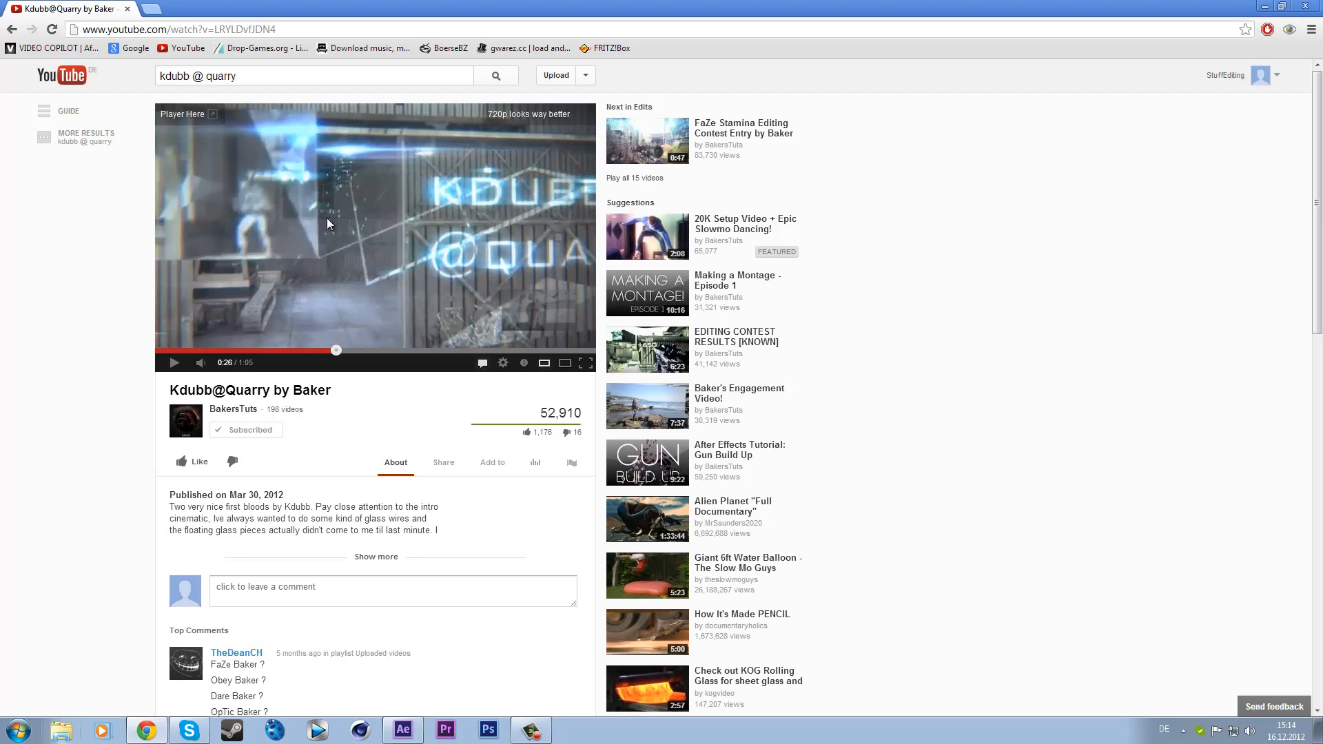
left_click(341, 262)
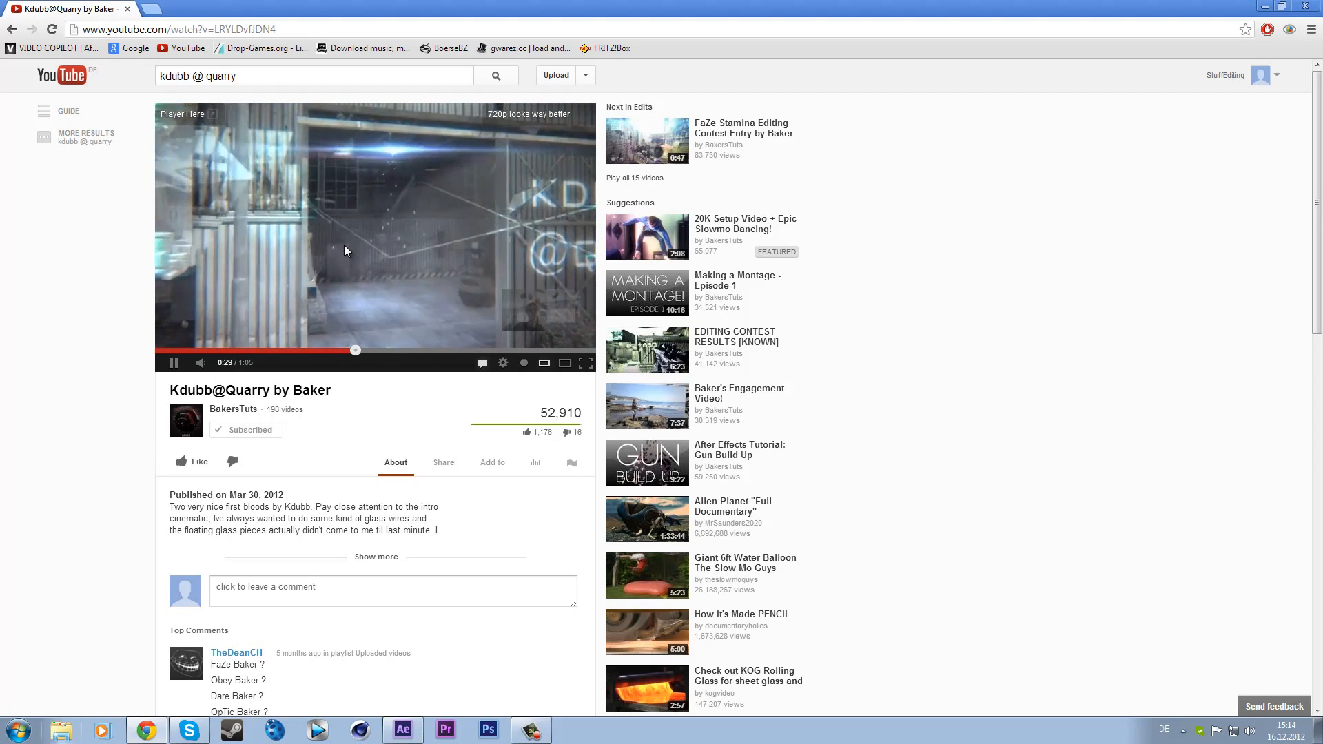
left_click(481, 230)
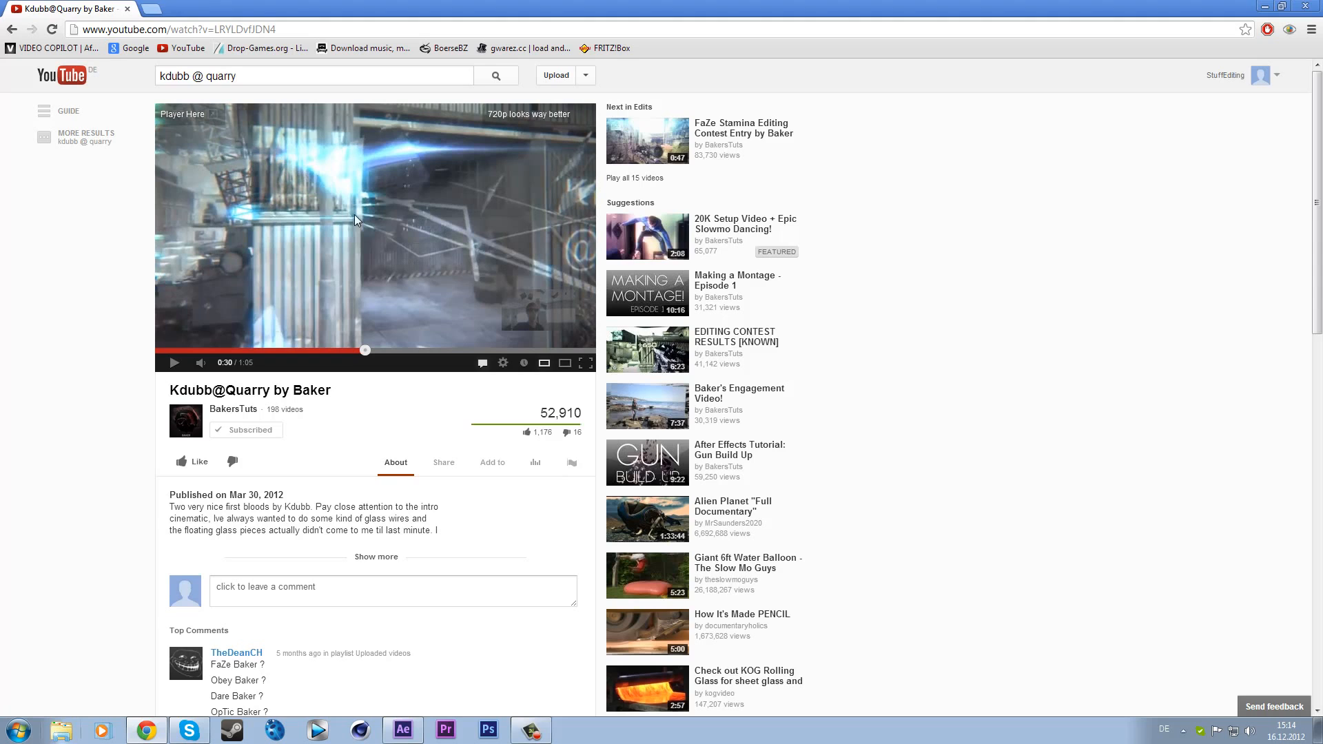
left_click(269, 250)
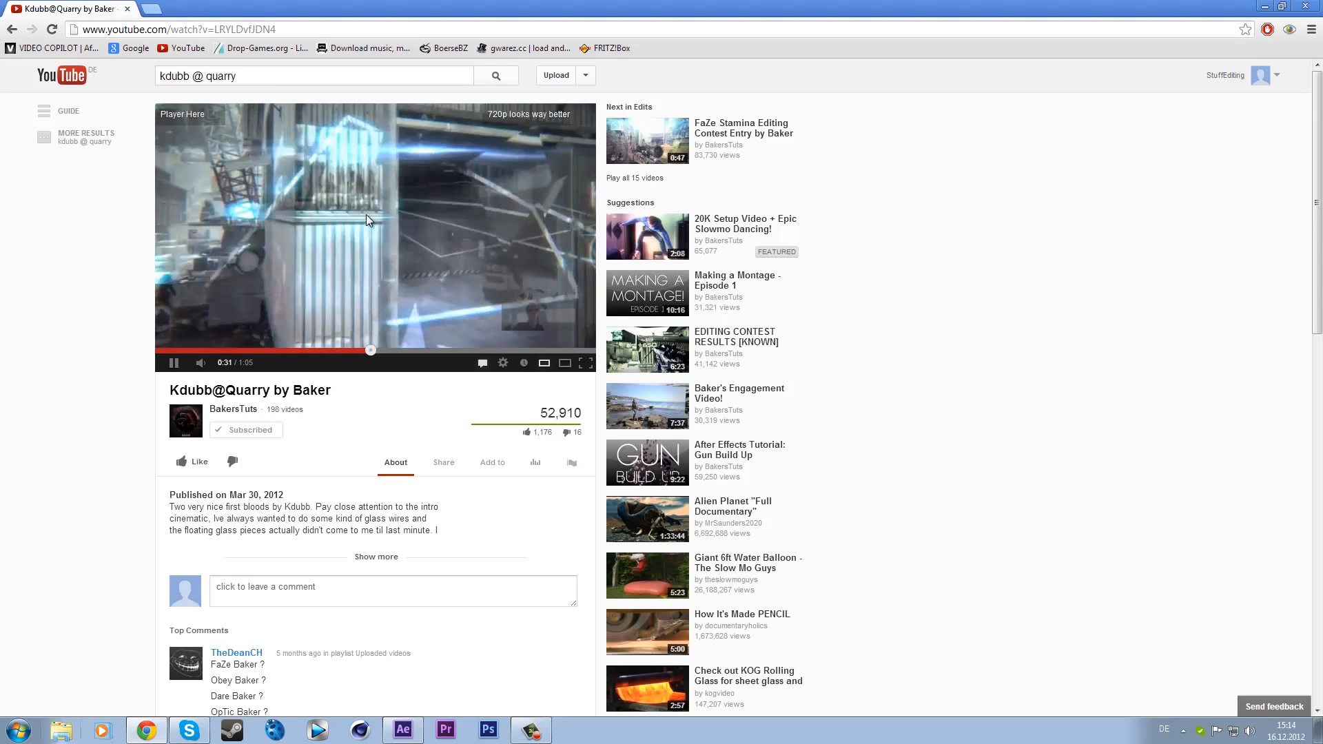
left_click(323, 279)
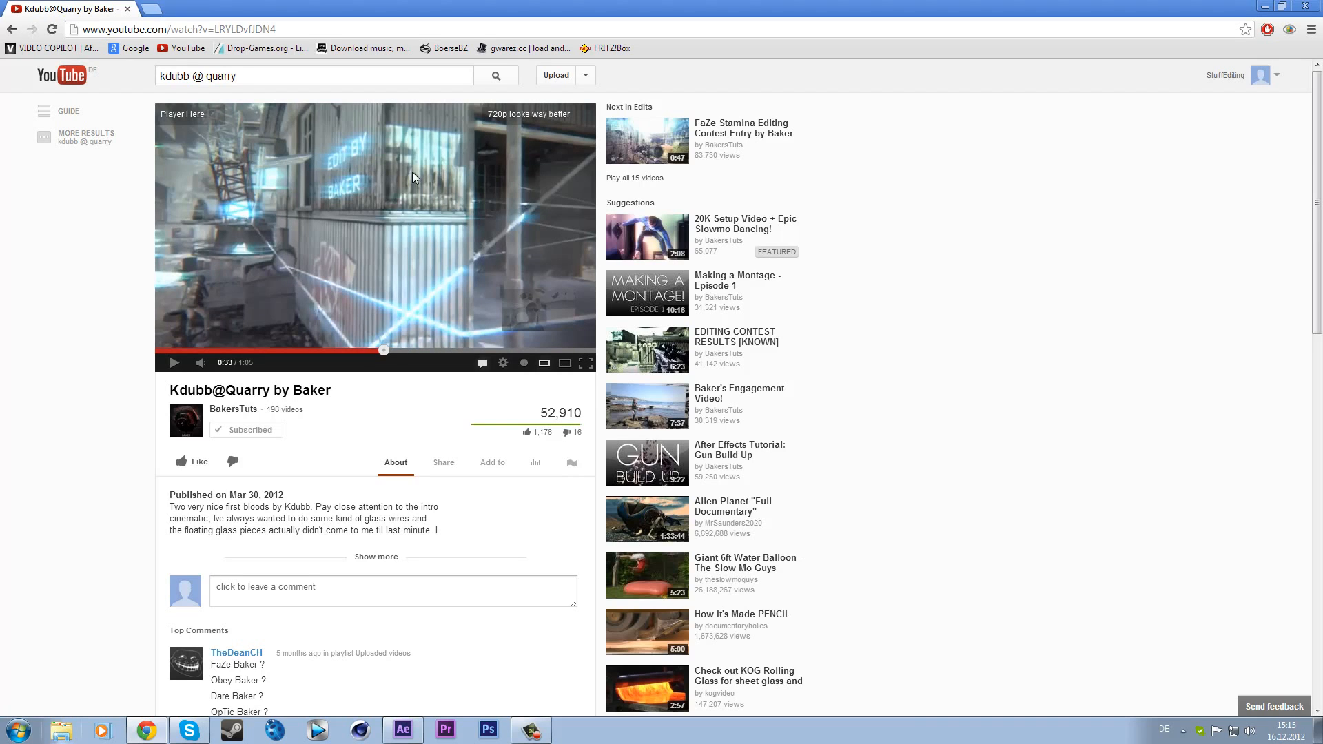
left_click(1304, 6)
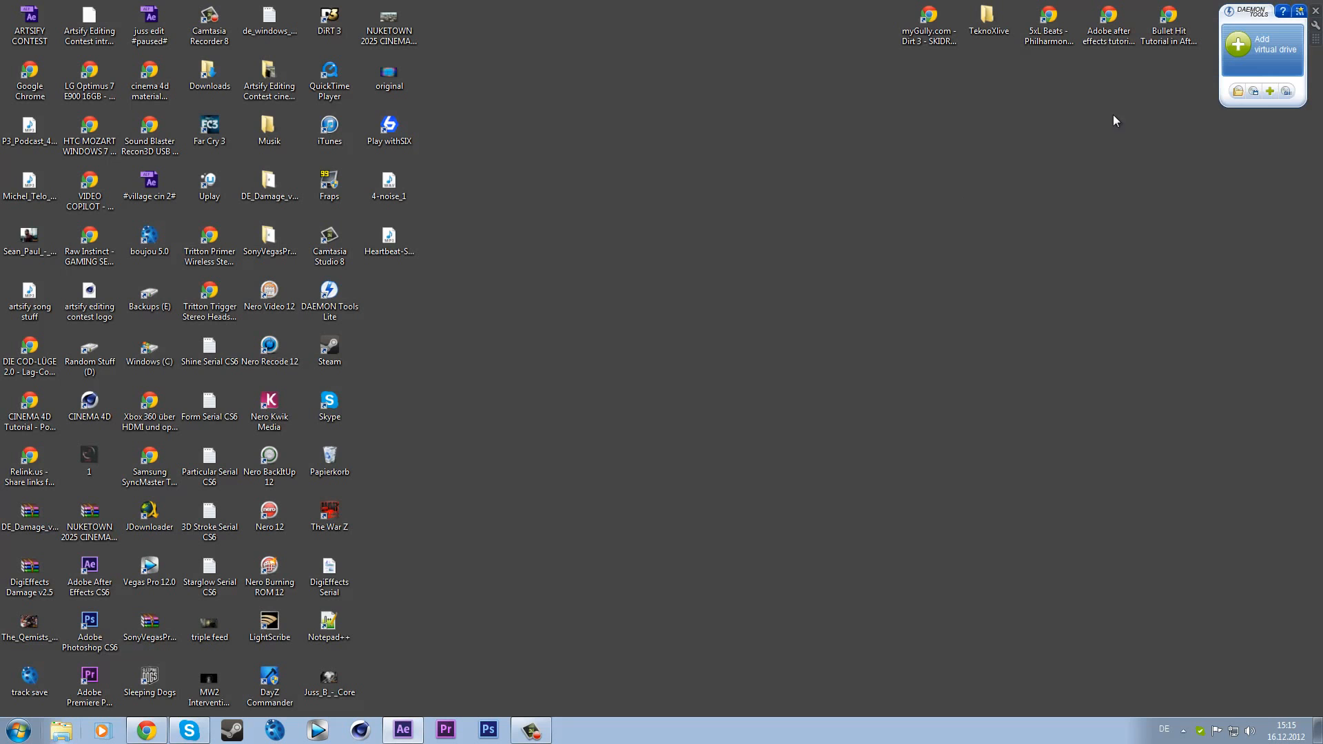
left_click(403, 729)
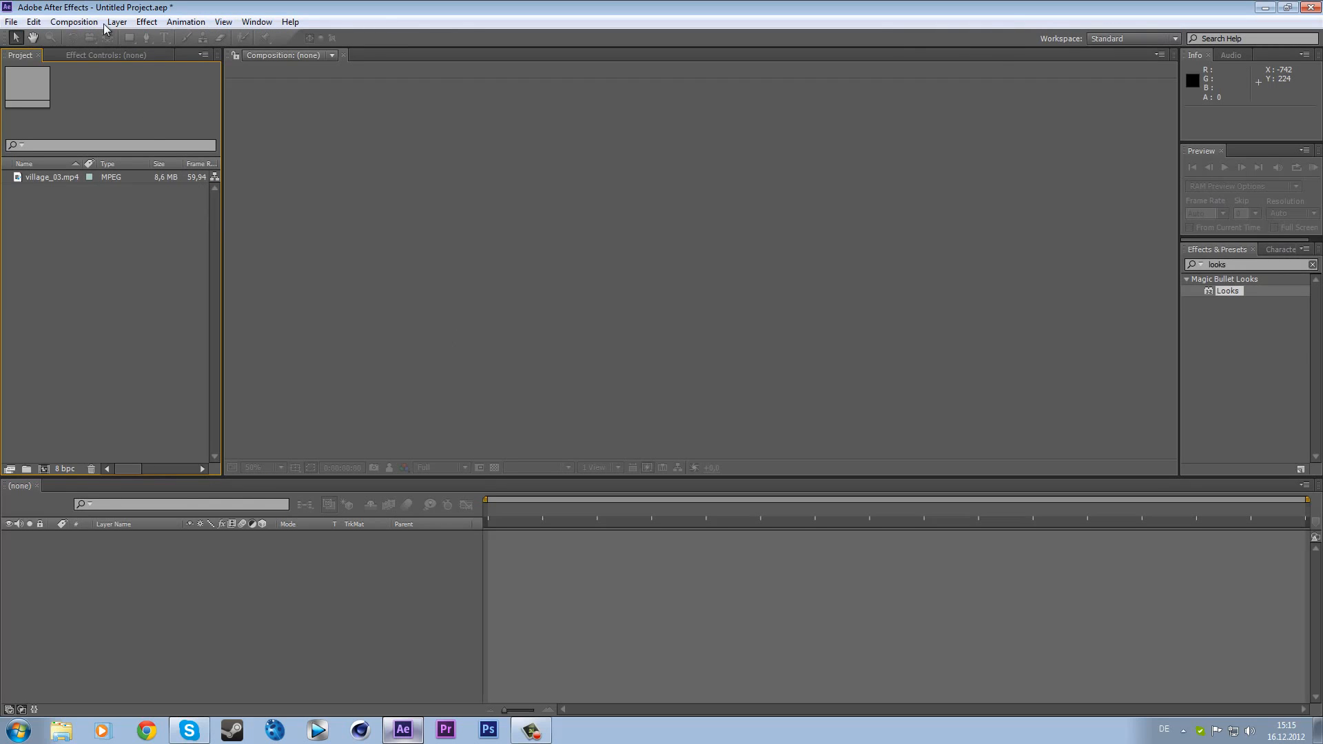
left_click(80, 23)
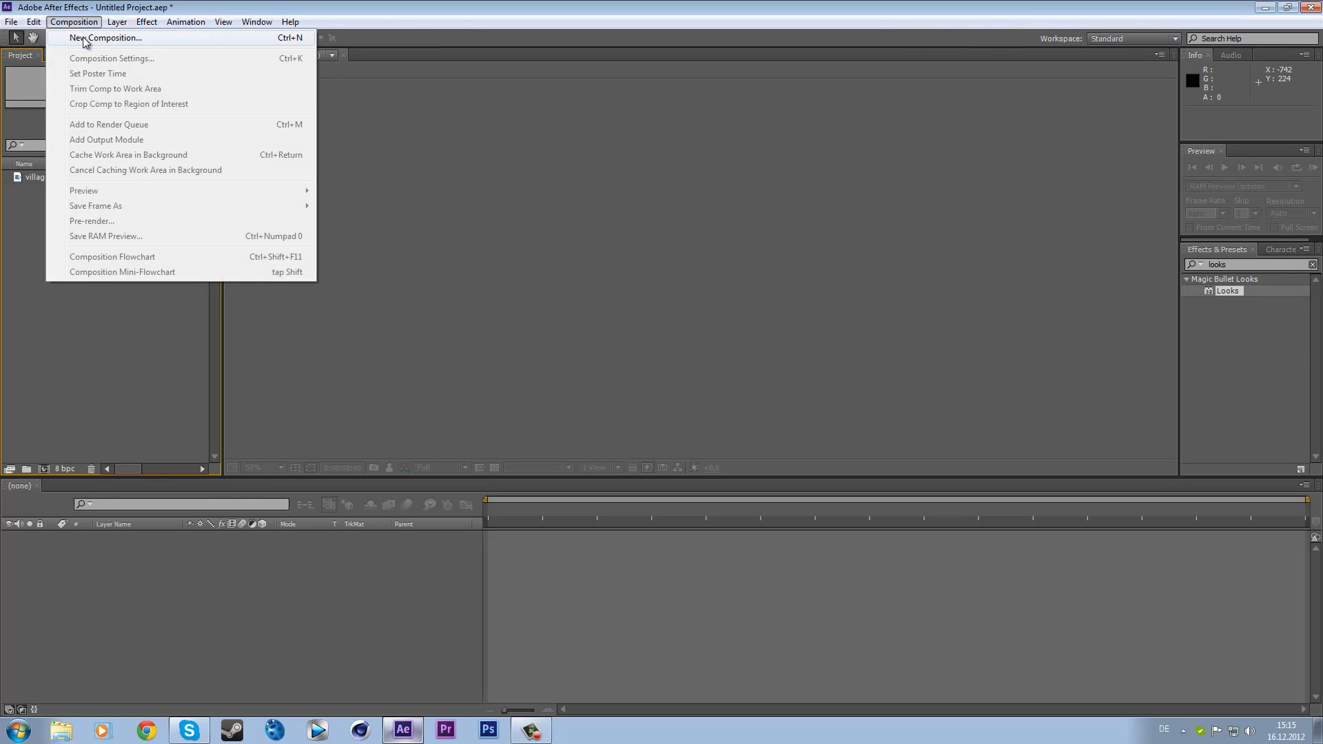
left_click(160, 39)
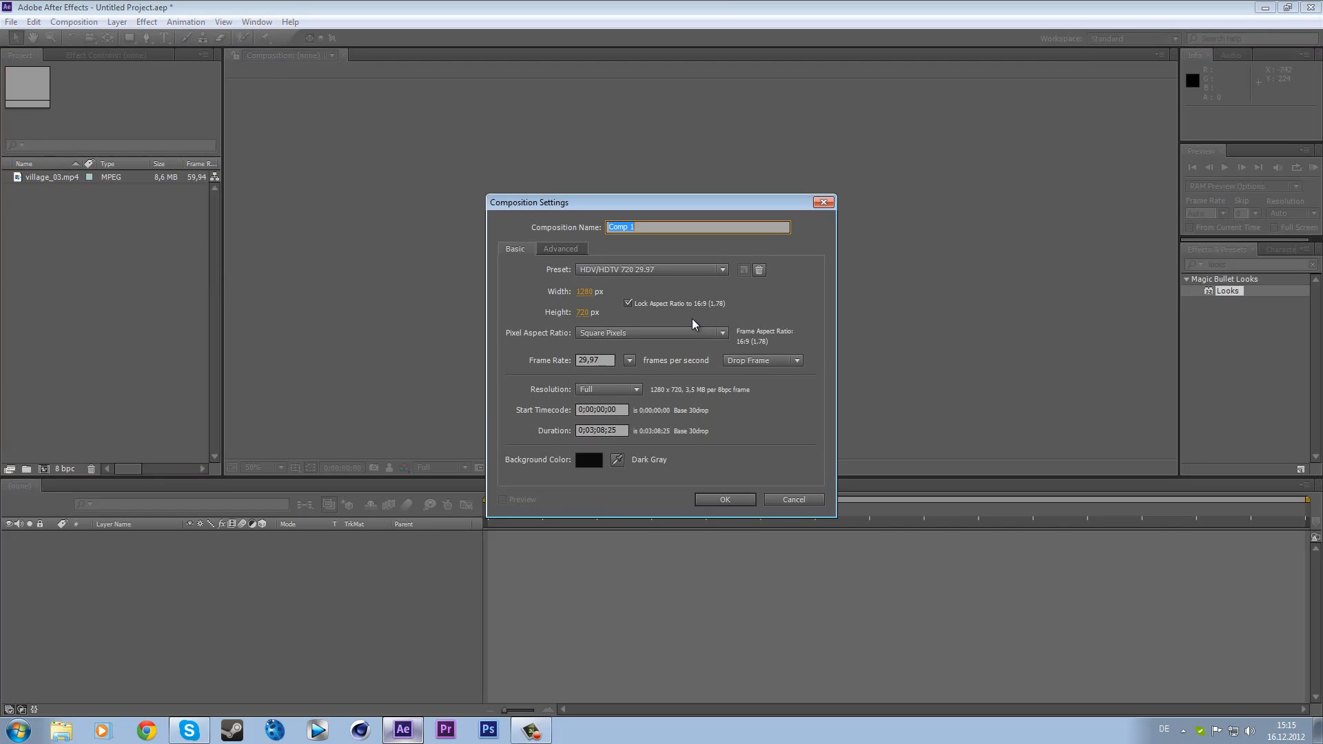
left_click(791, 498)
- Create a new composition from the village_03.mp4 footage
left_click_drag(45, 178, 44, 469)
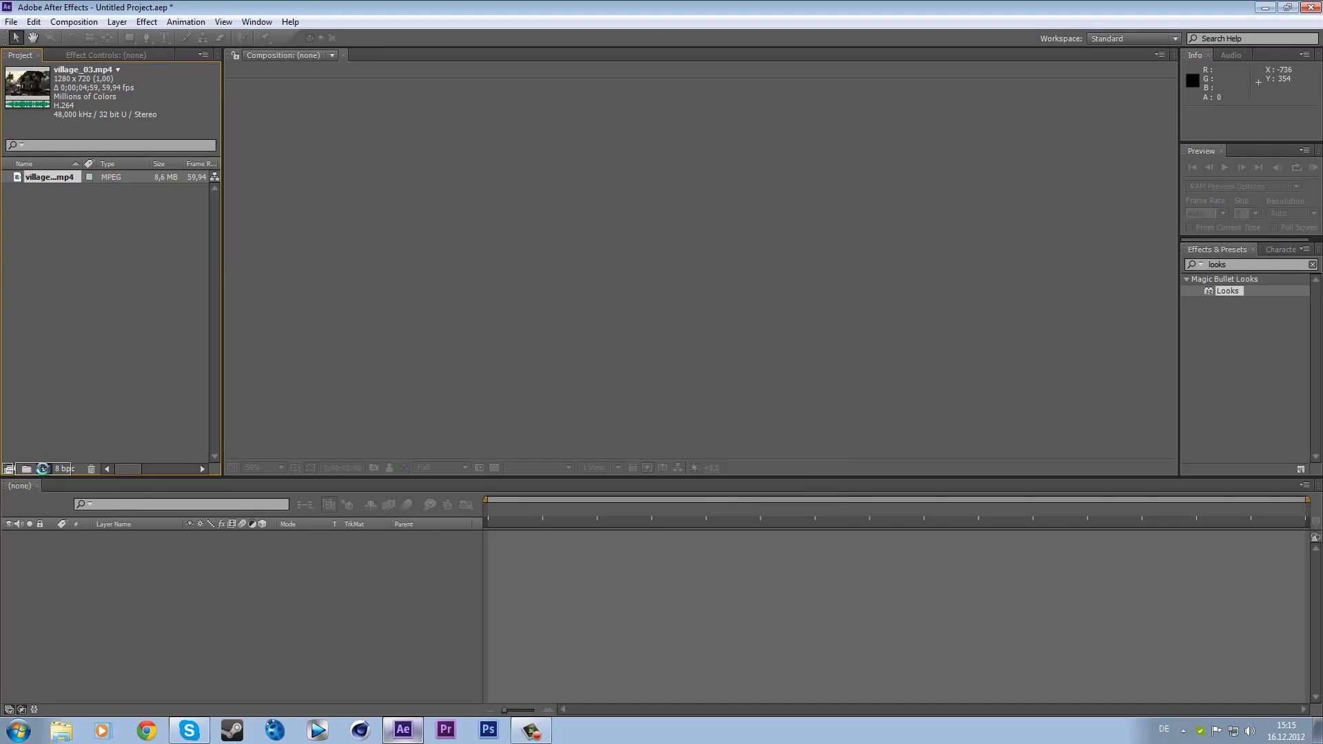
left_click_drag(489, 512, 1139, 524)
left_click_drag(909, 524, 304, 531)
- Duplicate the footage layer and rename the top copy "glass wire"
left_click(123, 534)
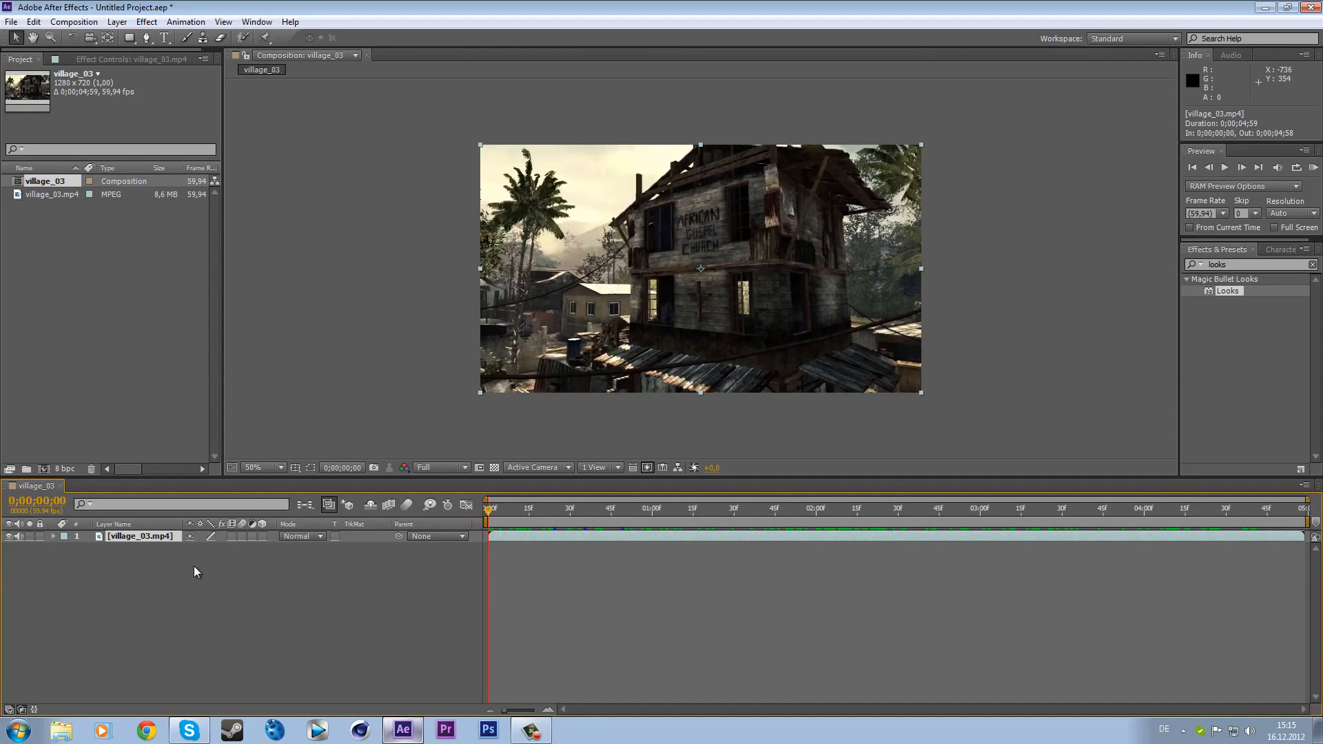
key("ctrl+d")
key("Return")
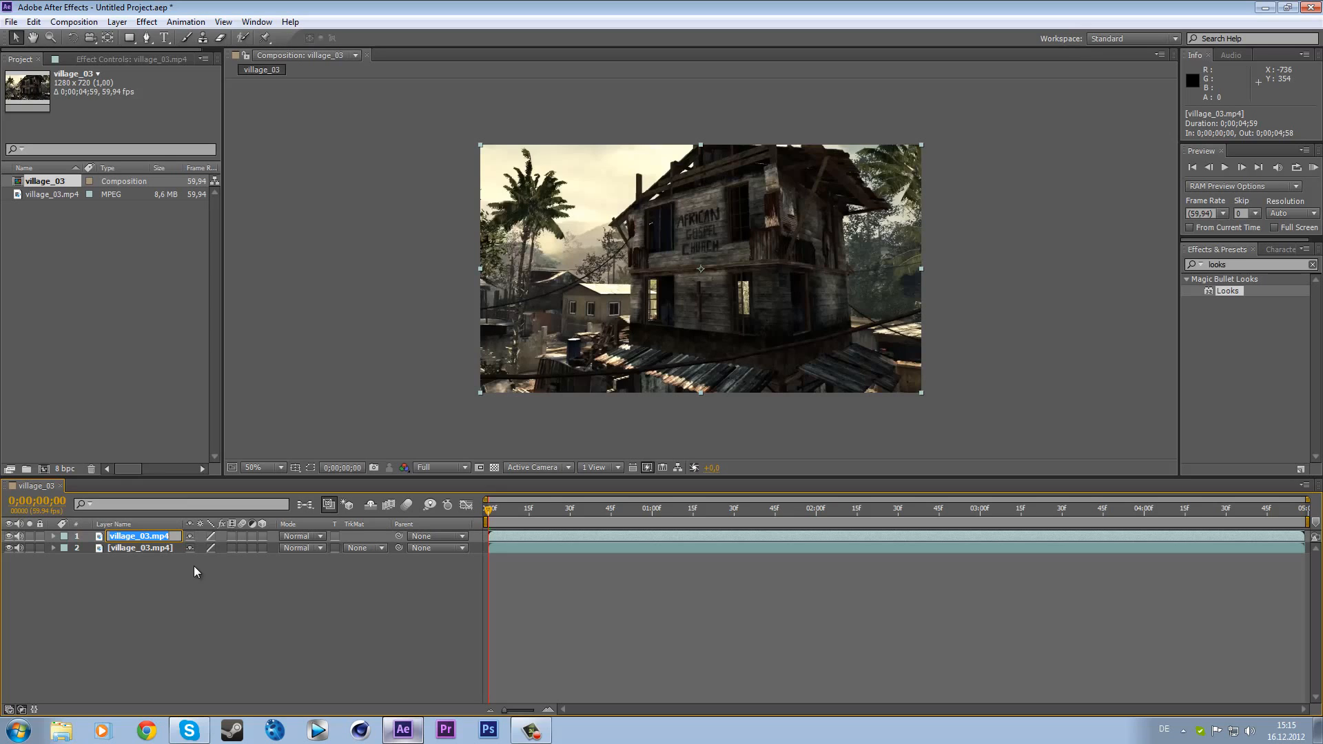
type("glass wire")
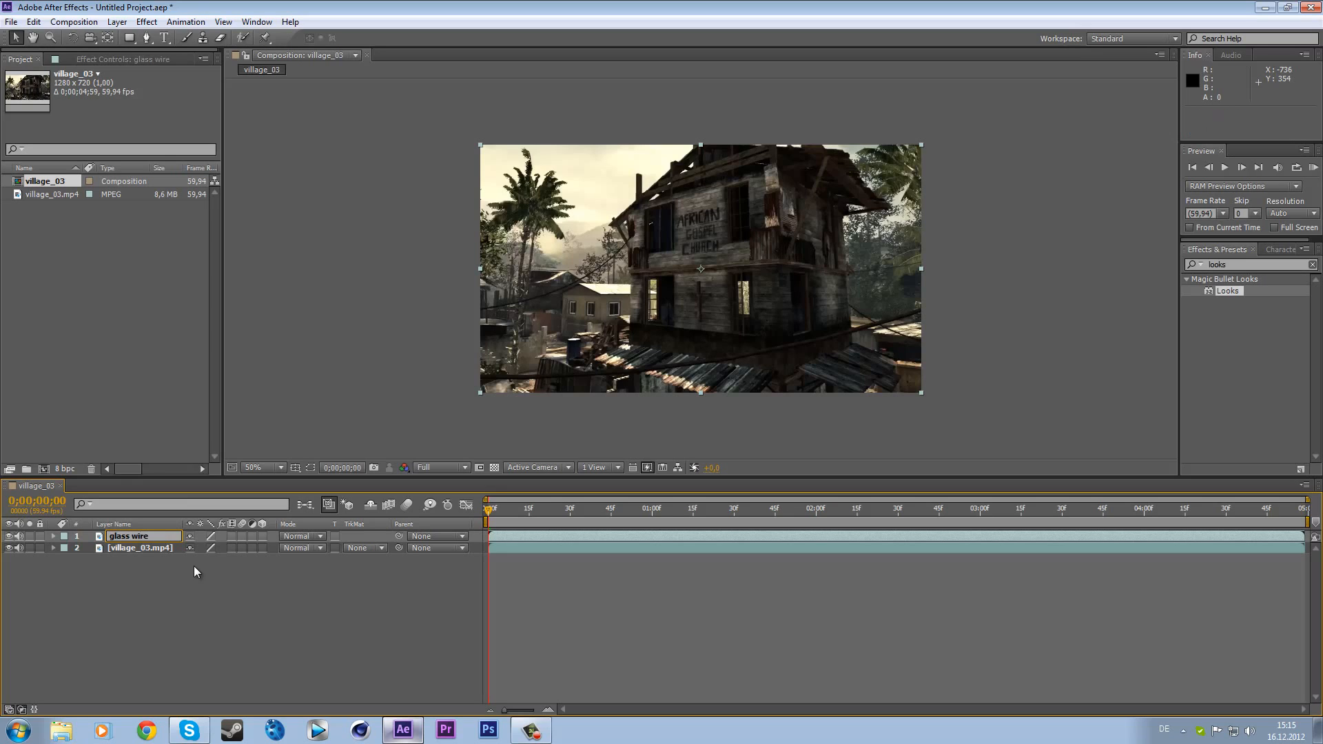
key("Return")
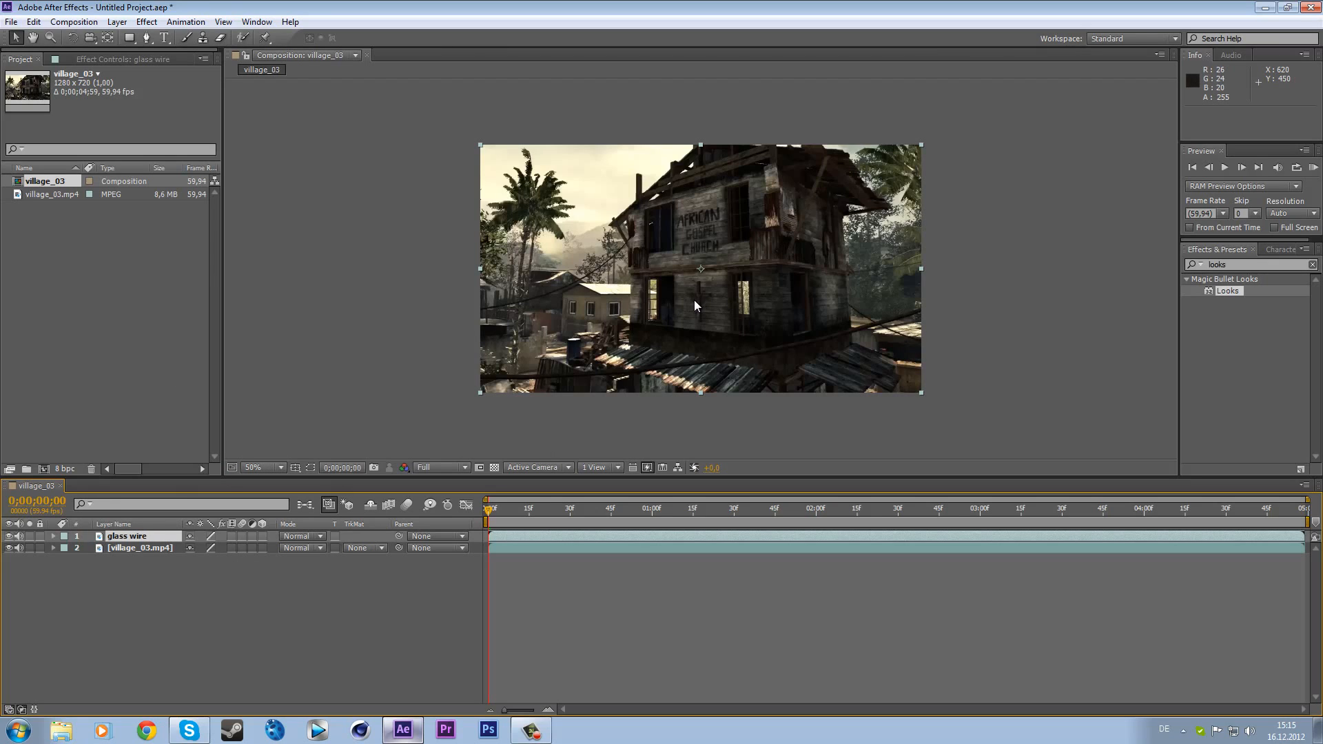
- Apply Track Camera to the village_03.mp4 layer
left_click(154, 548)
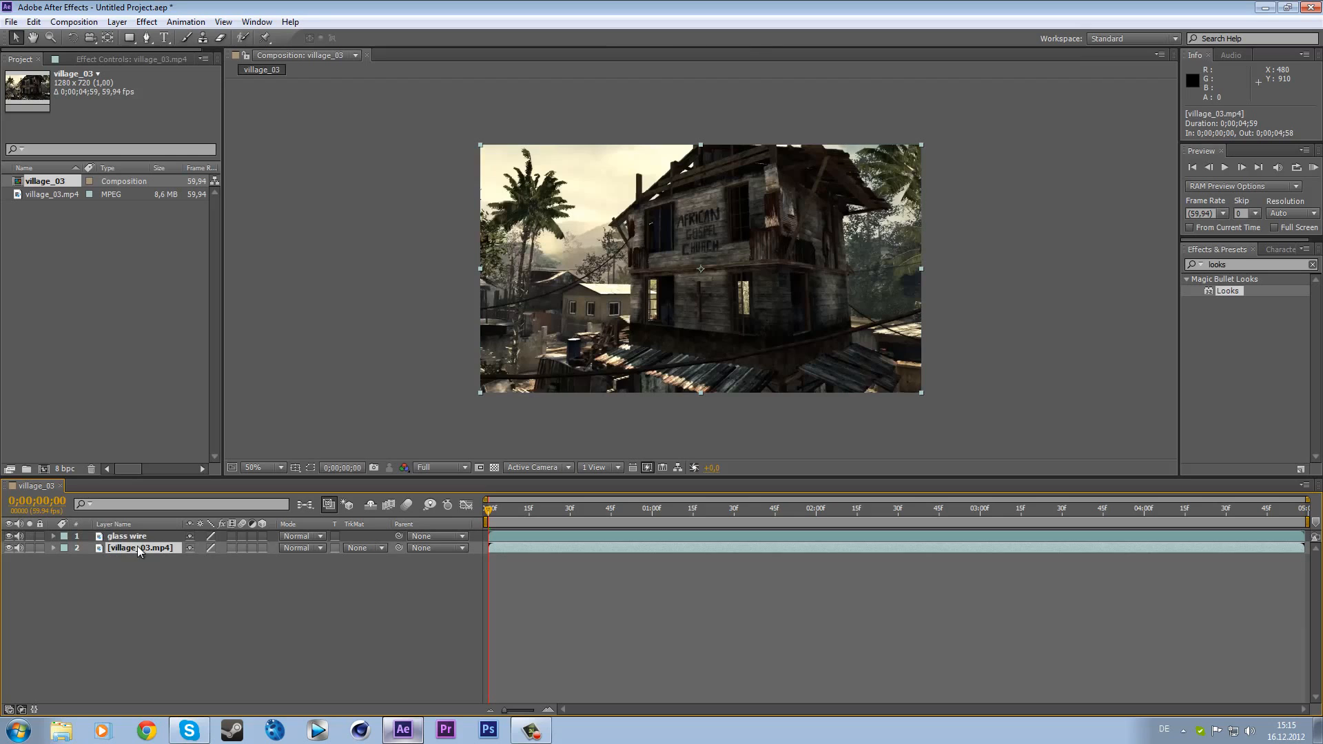
right_click(140, 547)
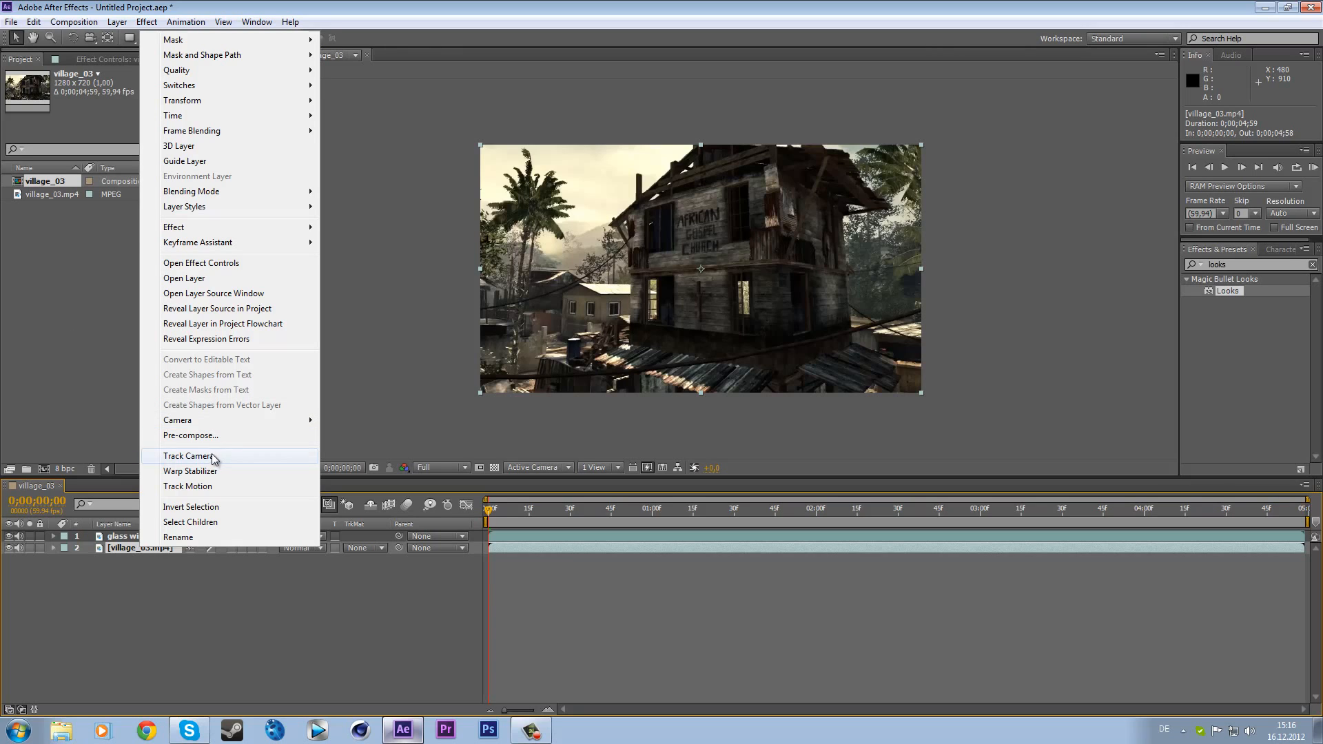
left_click(188, 456)
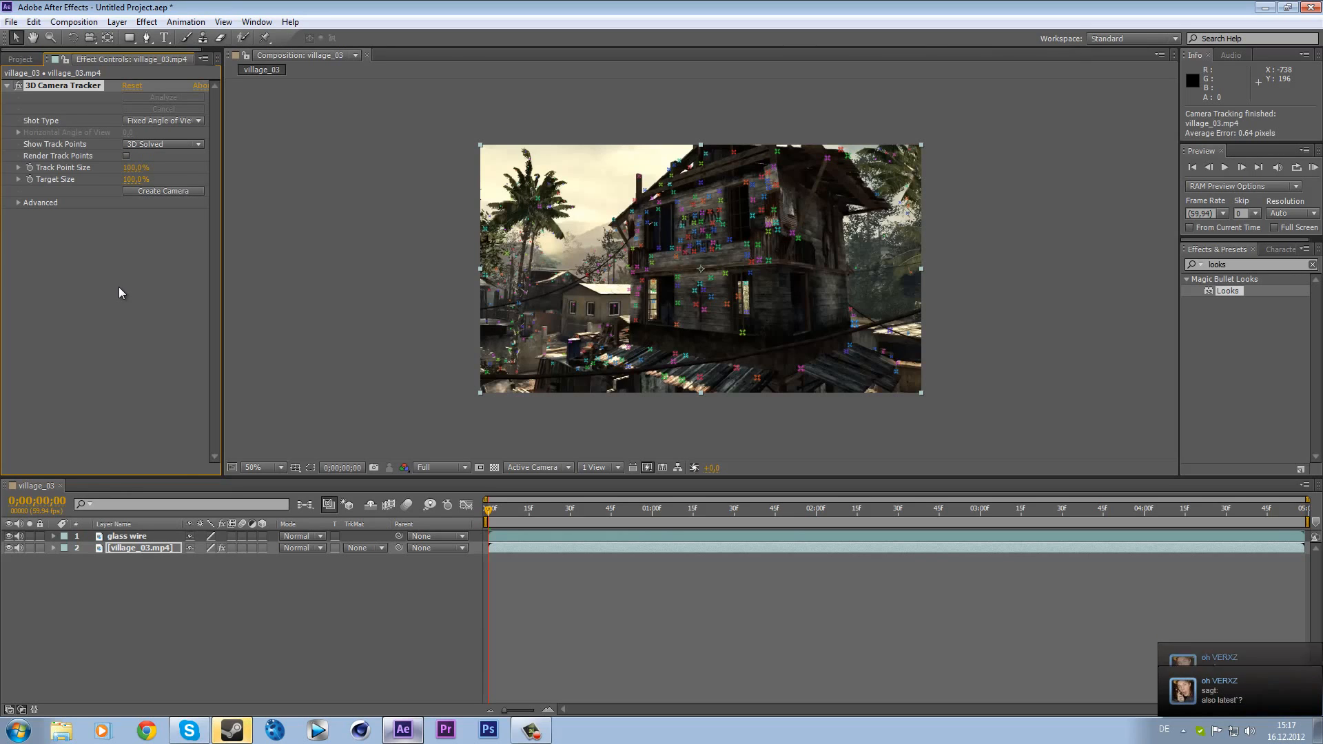
- Create a camera from the 3D Camera Tracker solve
left_click(538, 738)
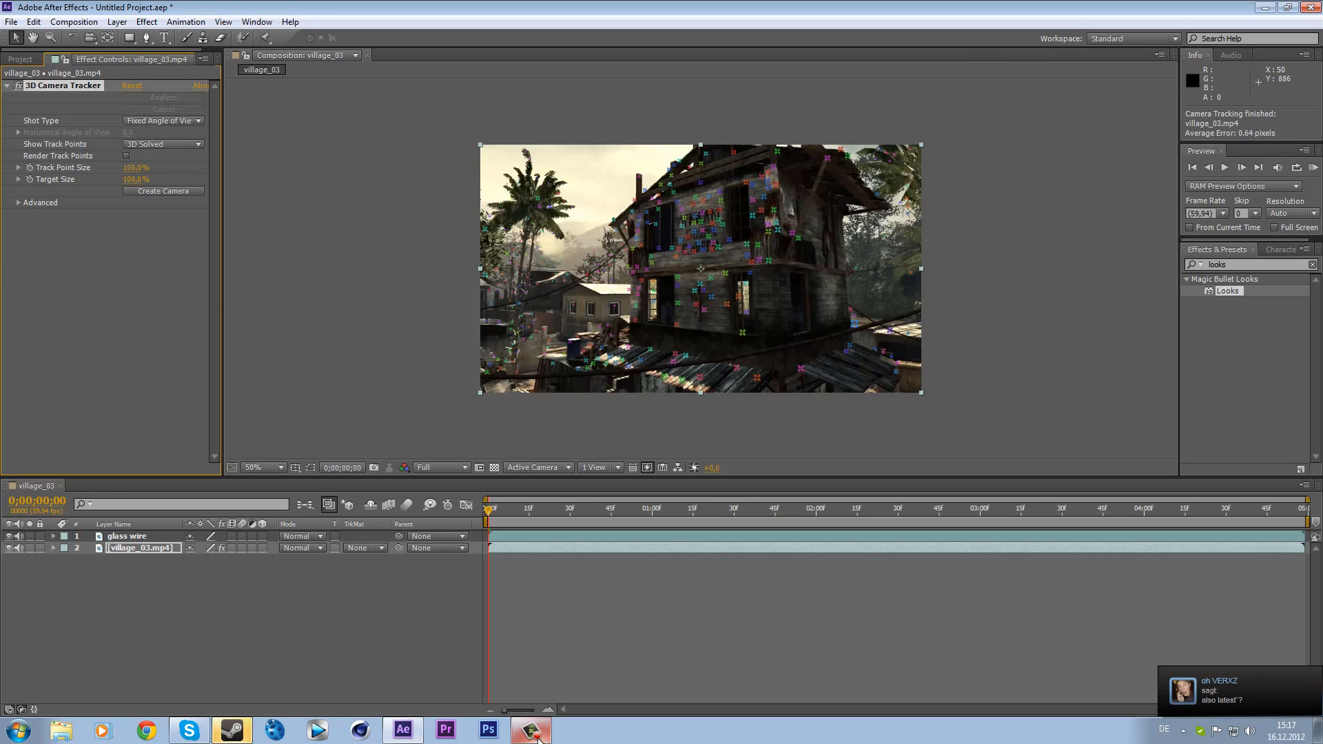
left_click(897, 651)
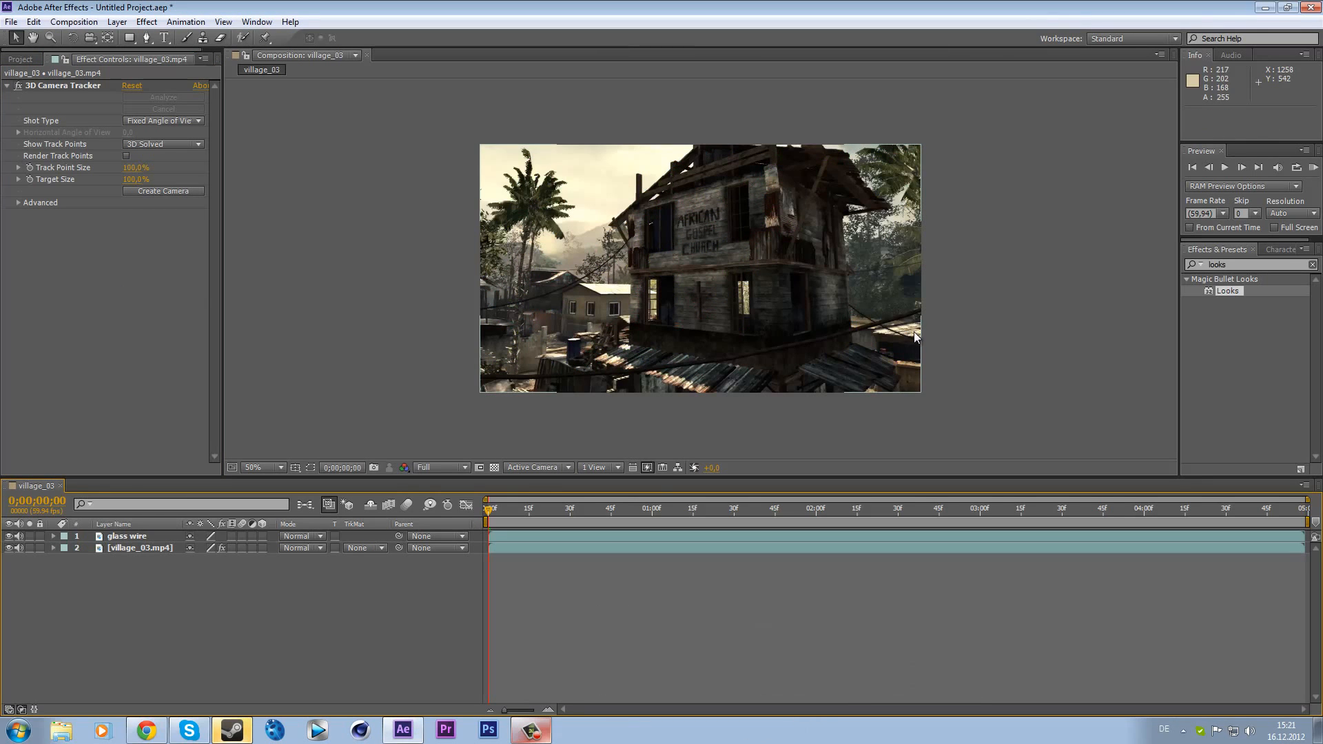
left_click(83, 86)
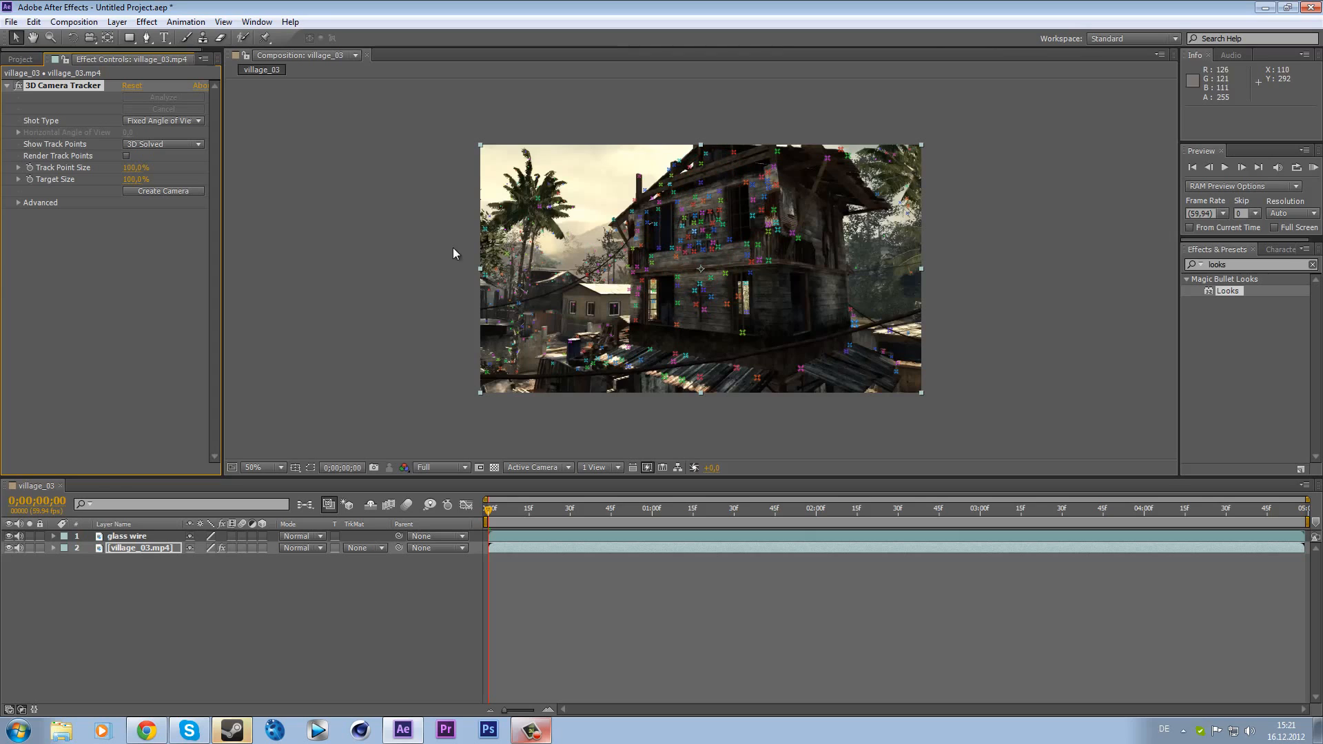
left_click(152, 193)
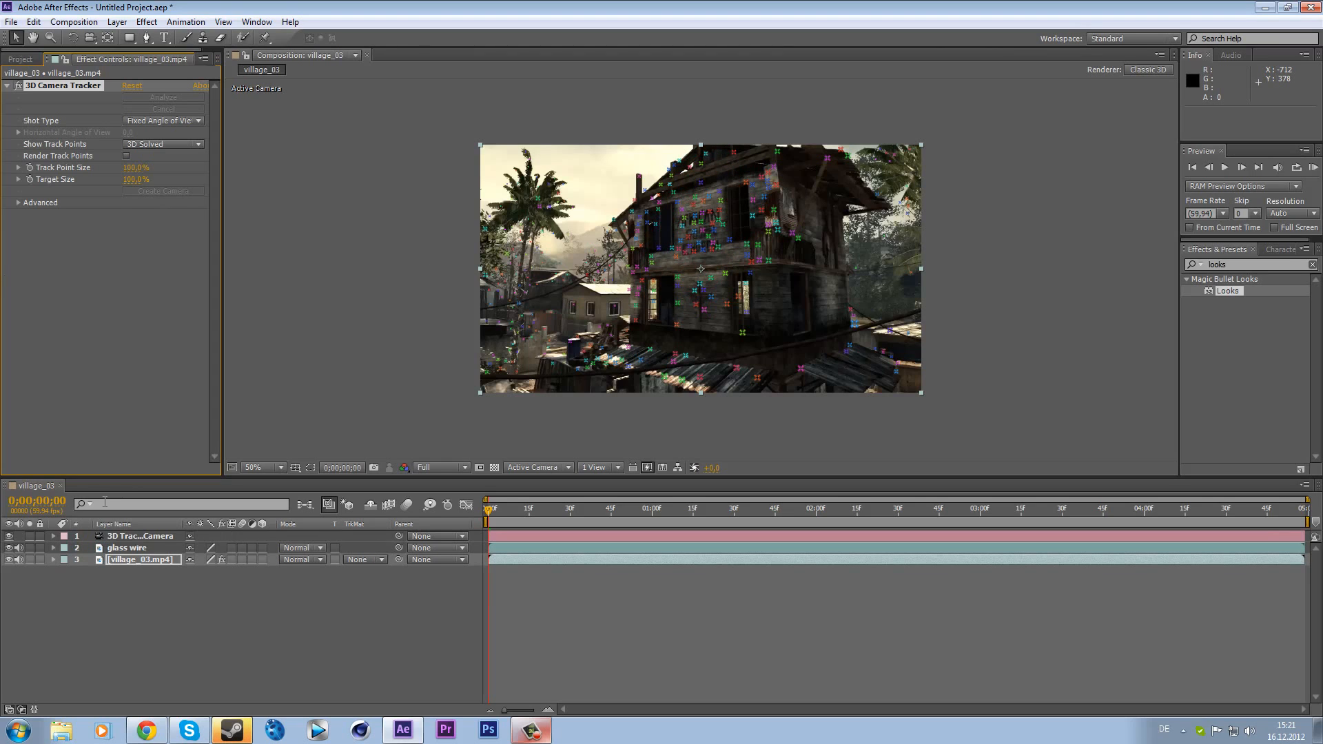
- Move the tracker camera layer below the glass wire layer and make the glass wire layer 3D
left_click(137, 537)
left_click_drag(138, 537, 142, 555)
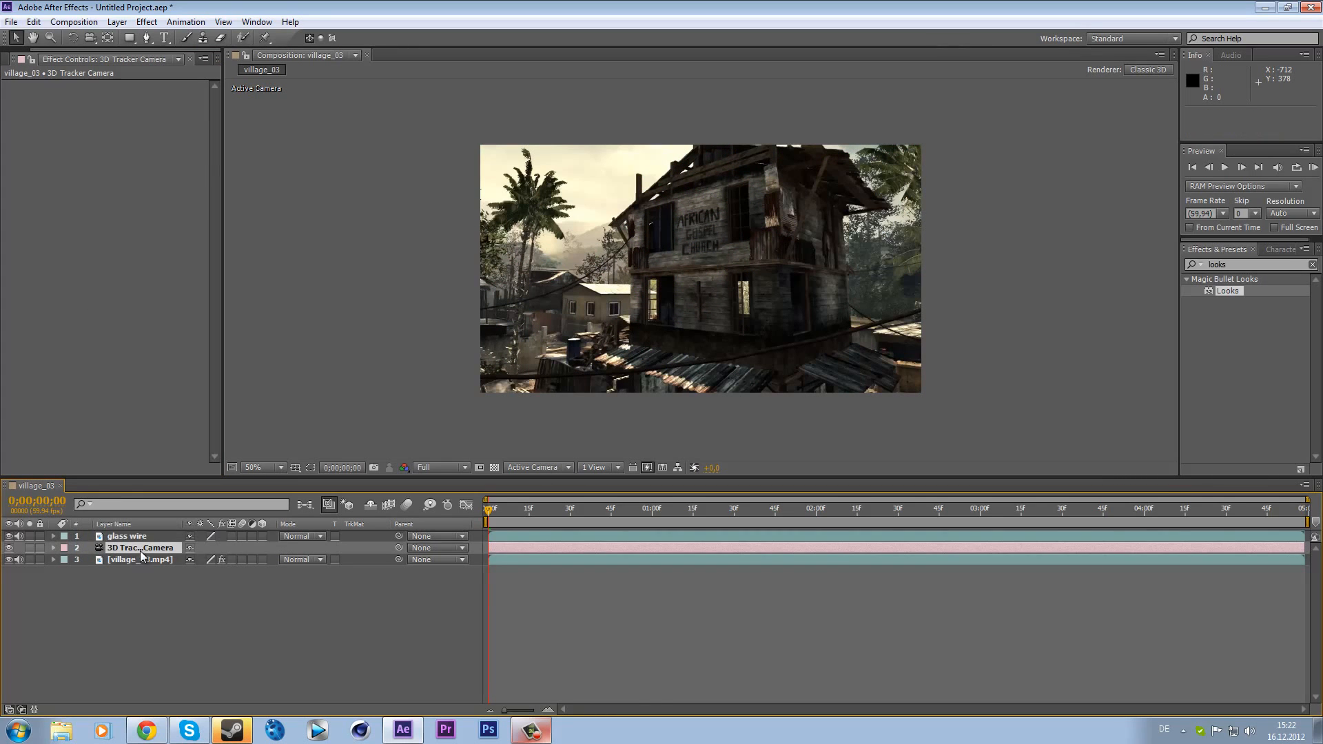
left_click(141, 537)
left_click(140, 561)
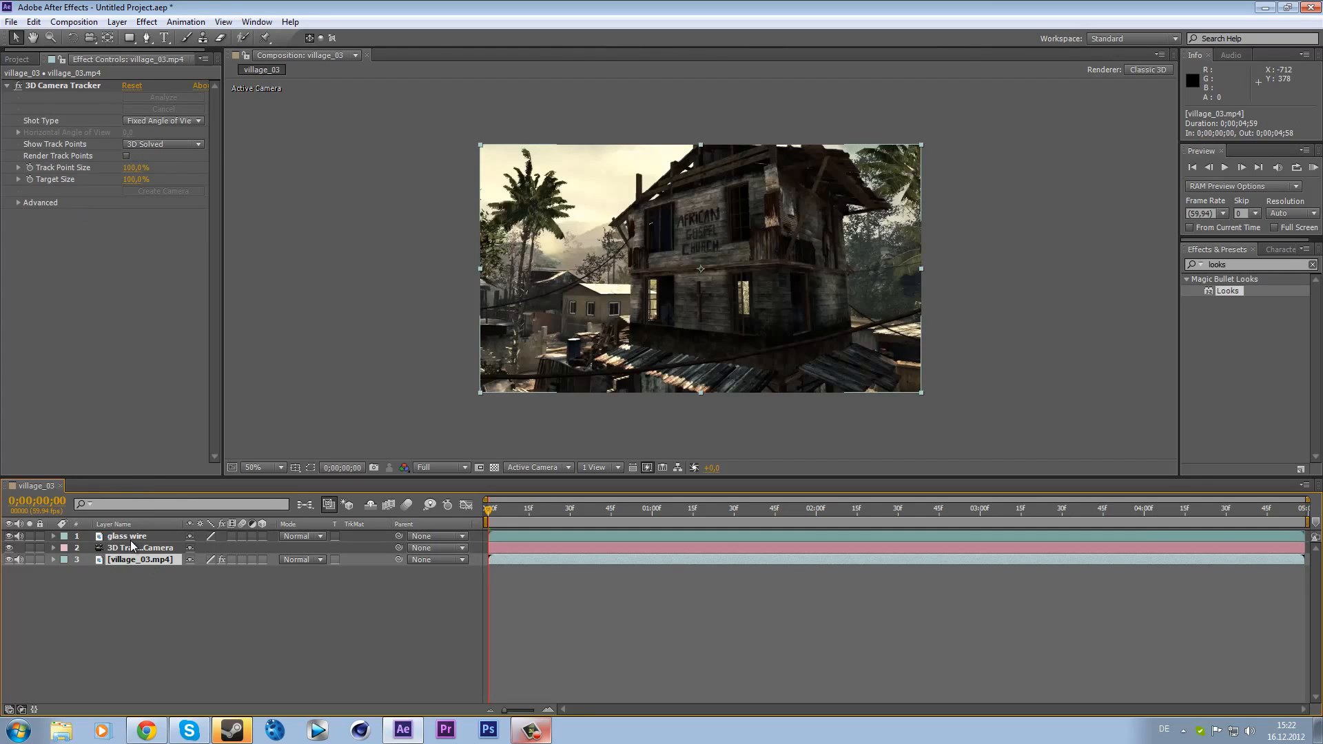
left_click(135, 537)
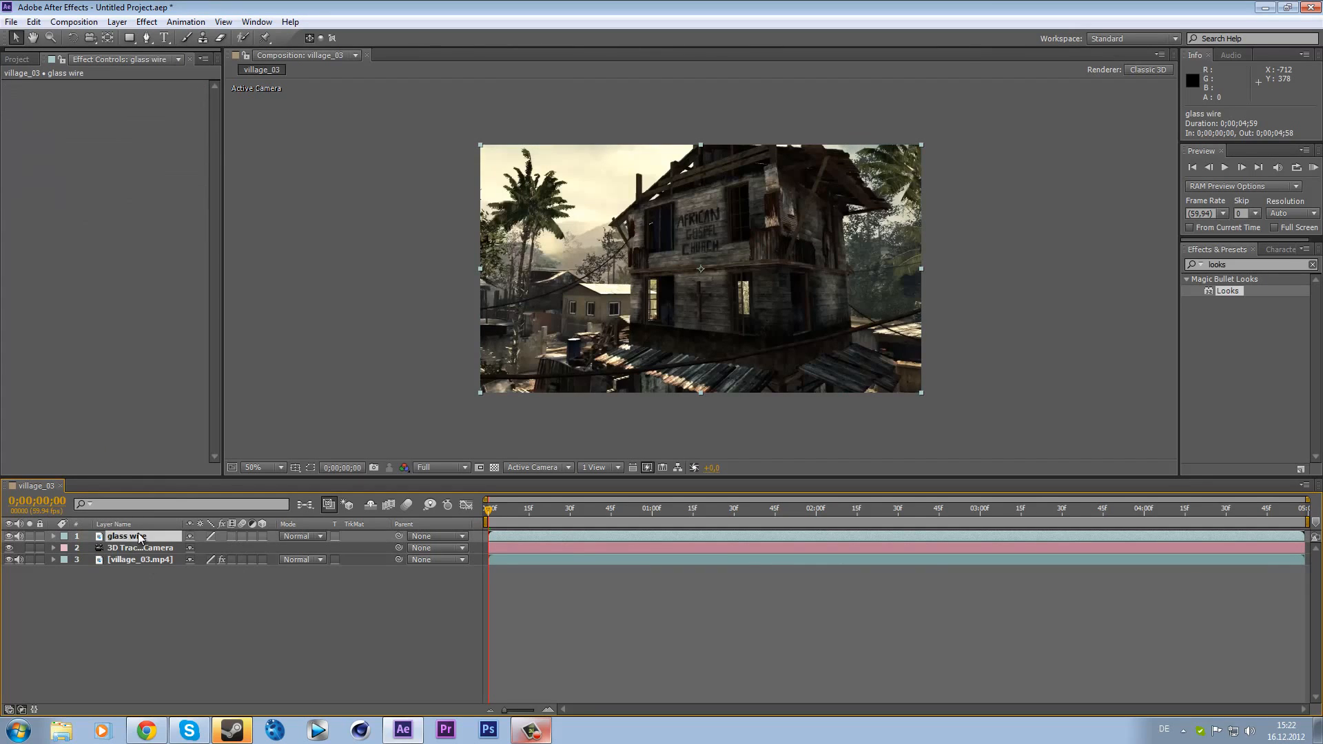
left_click(262, 536)
left_click_drag(496, 510, 466, 521)
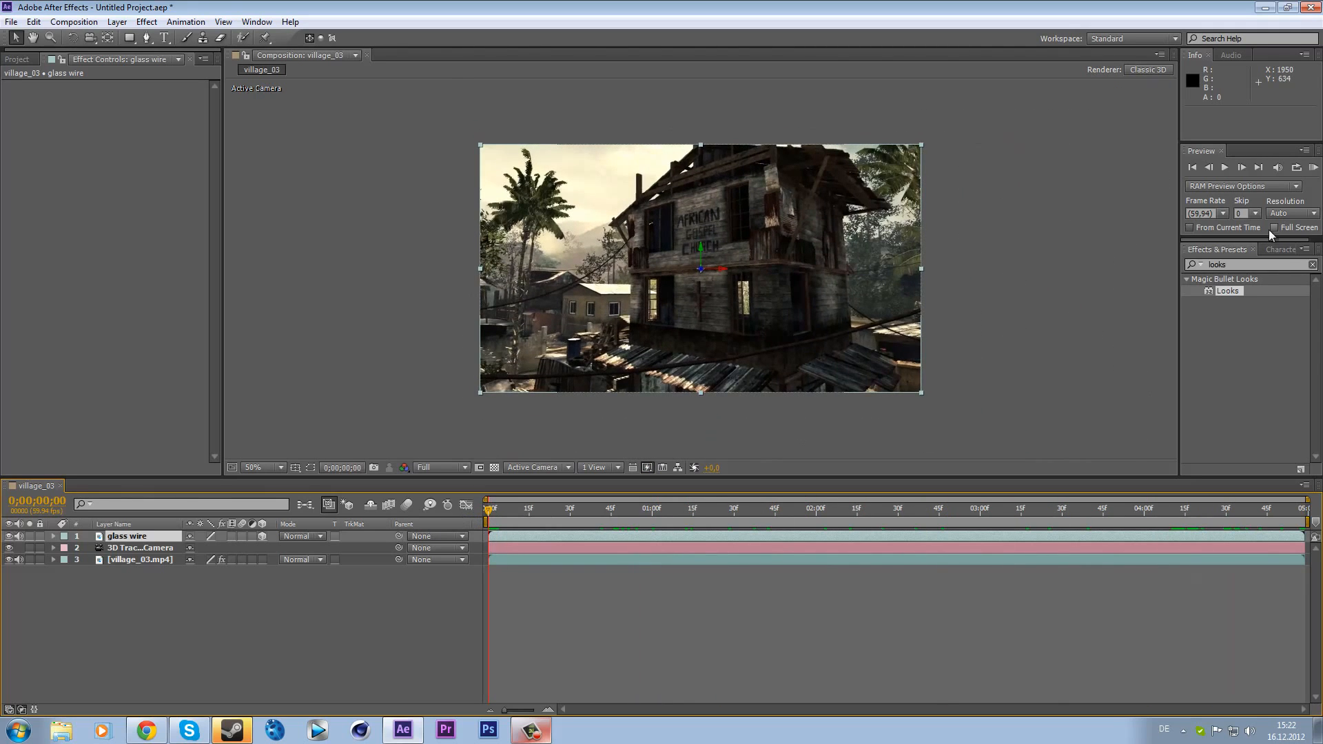
- Search the effects for "stroke" and apply Stroke to the glass wire layer
left_click(1311, 272)
left_click(1313, 265)
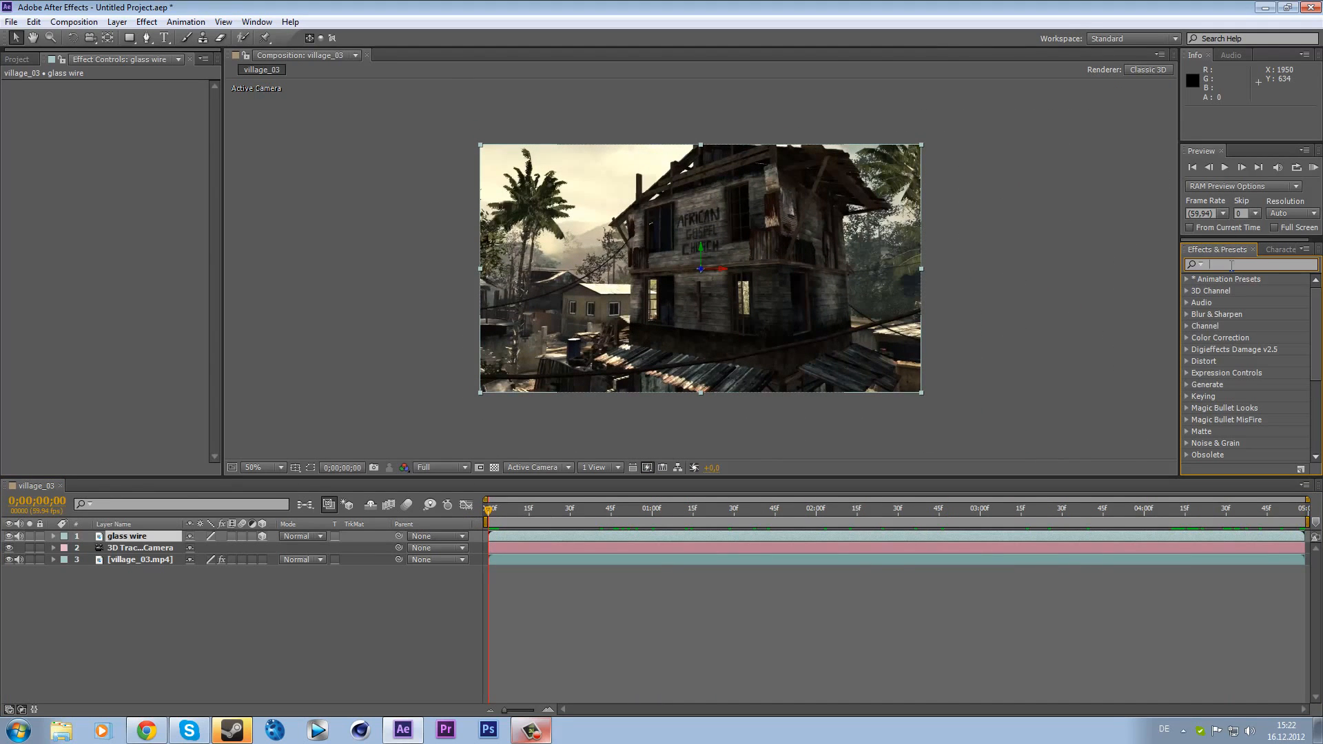
type("oke")
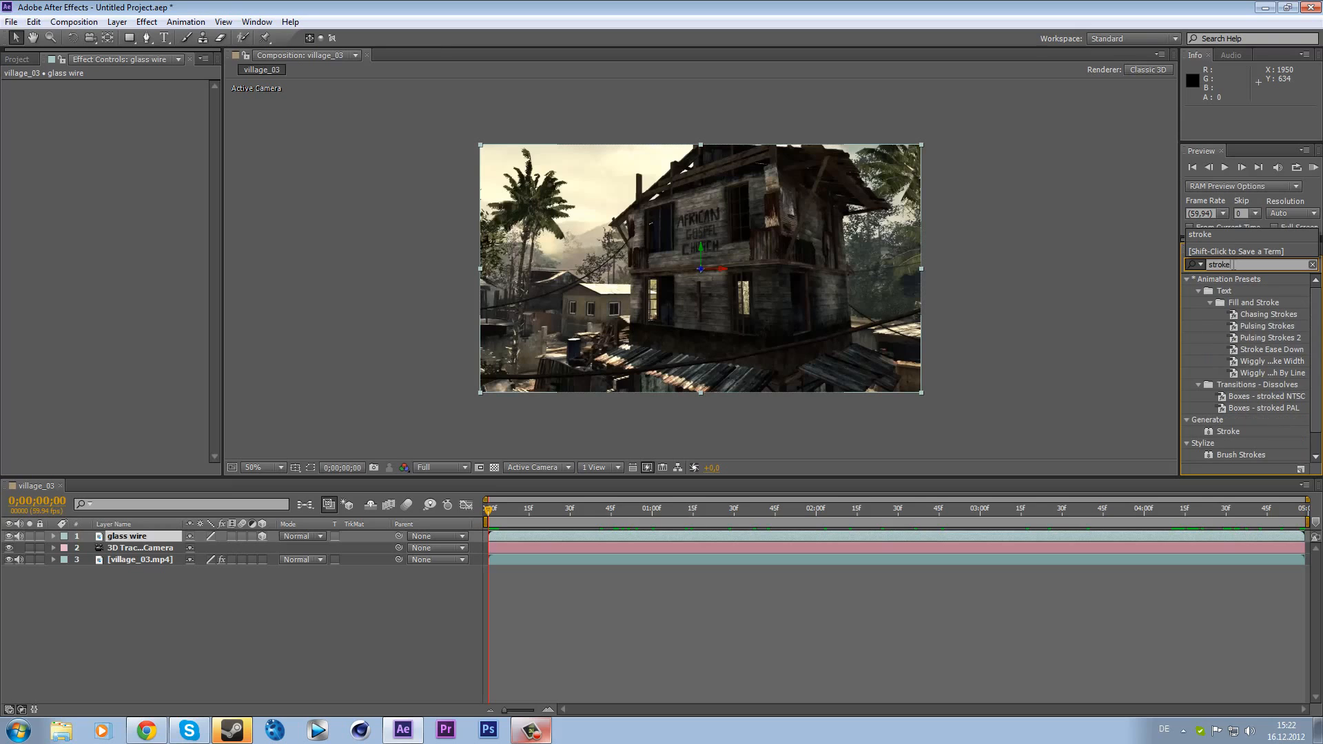
left_click(1232, 433)
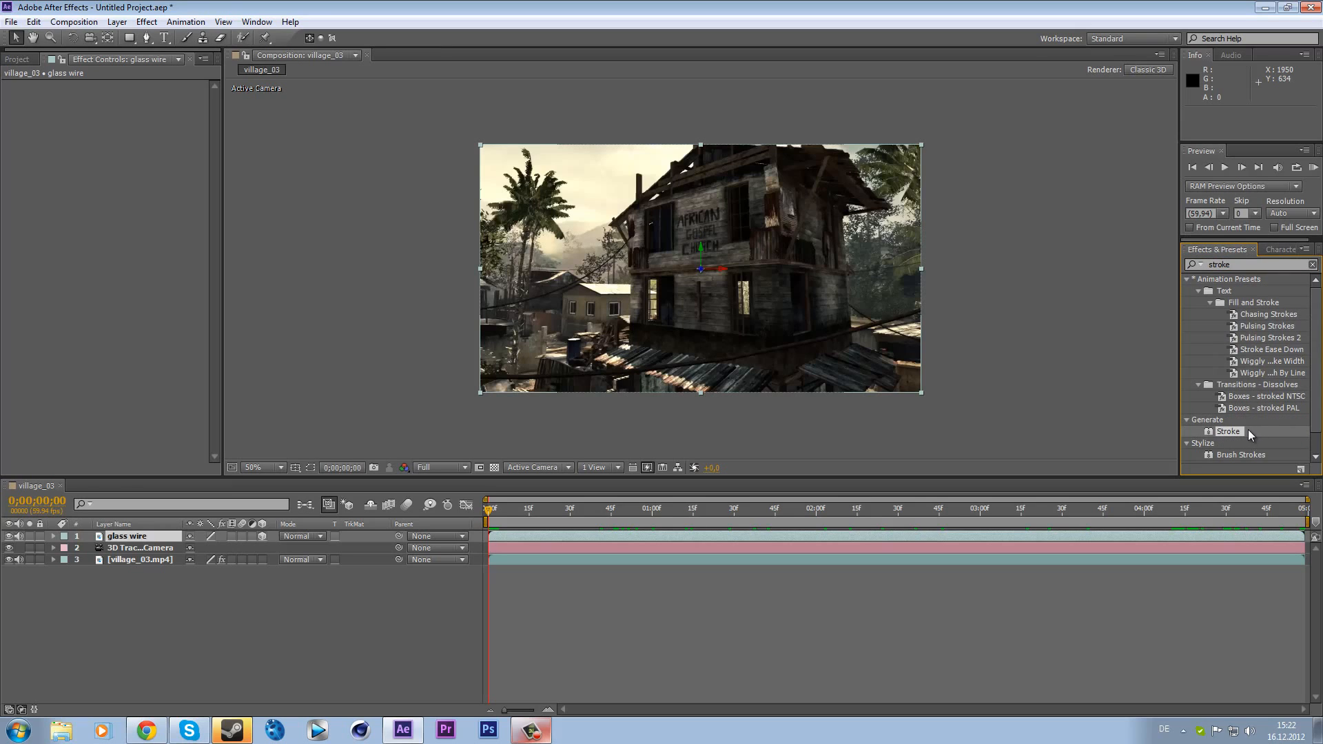
mouse_move(1238, 421)
left_mouse_down()
mouse_move(199, 502)
mouse_move(156, 536)
left_mouse_up()
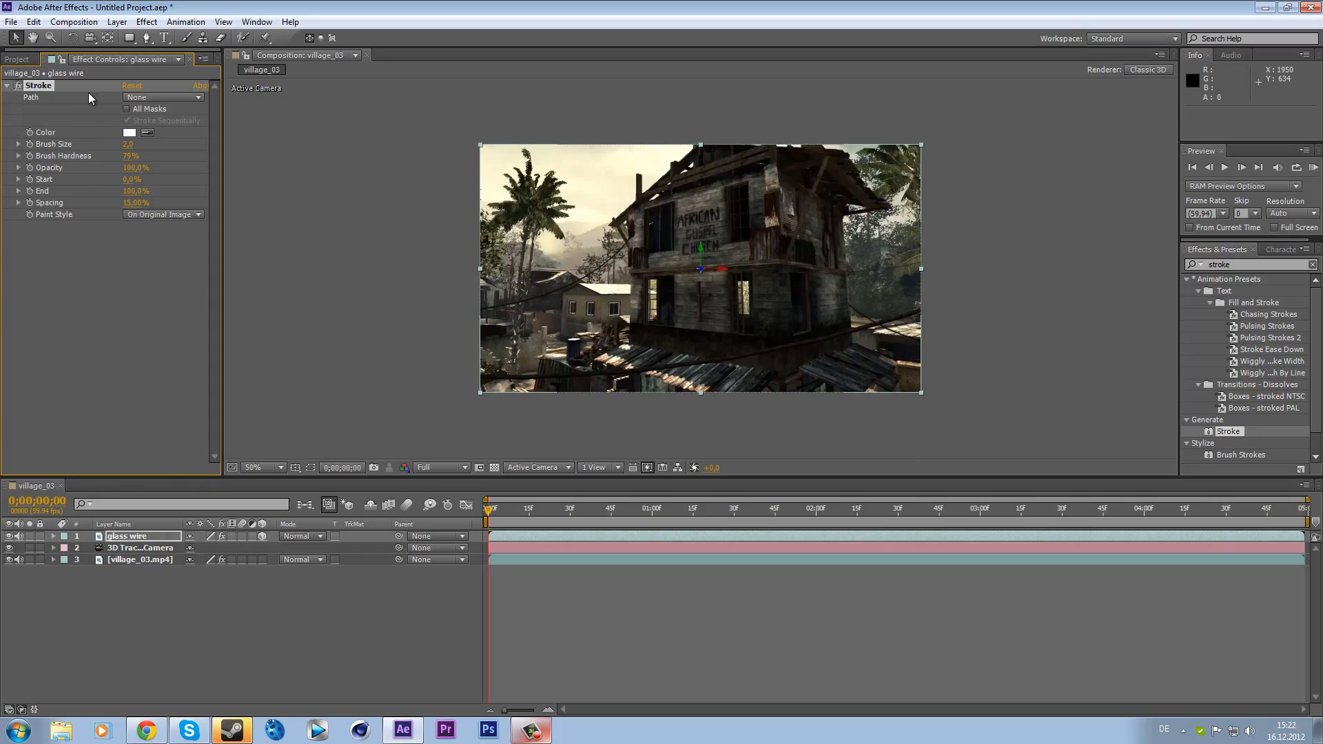
- Set the Stroke brush size to 3 and brush hardness to 100%
left_click(130, 145)
type("3")
key("Return")
left_click_drag(131, 156, 676, 133)
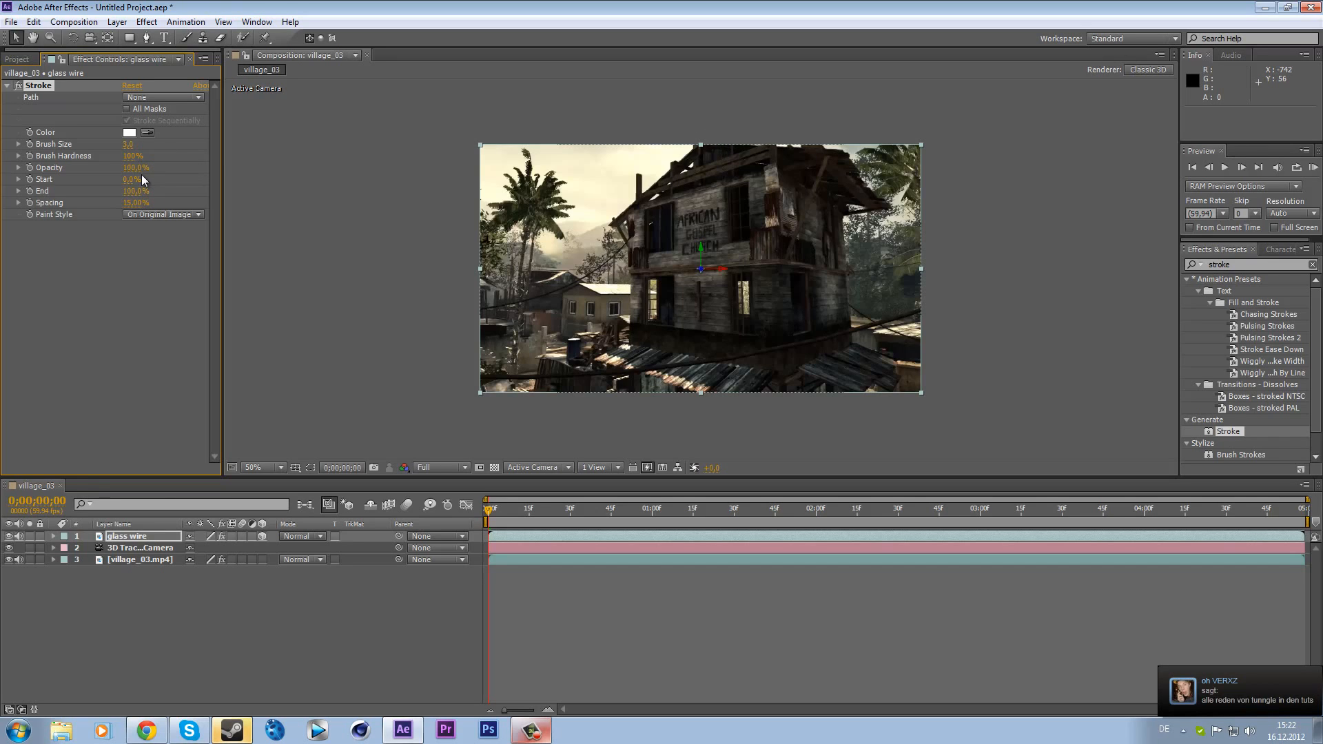
- Set the Stroke Start to 100% and paint style to Reveal Original Image
left_click_drag(140, 179, 250, 174)
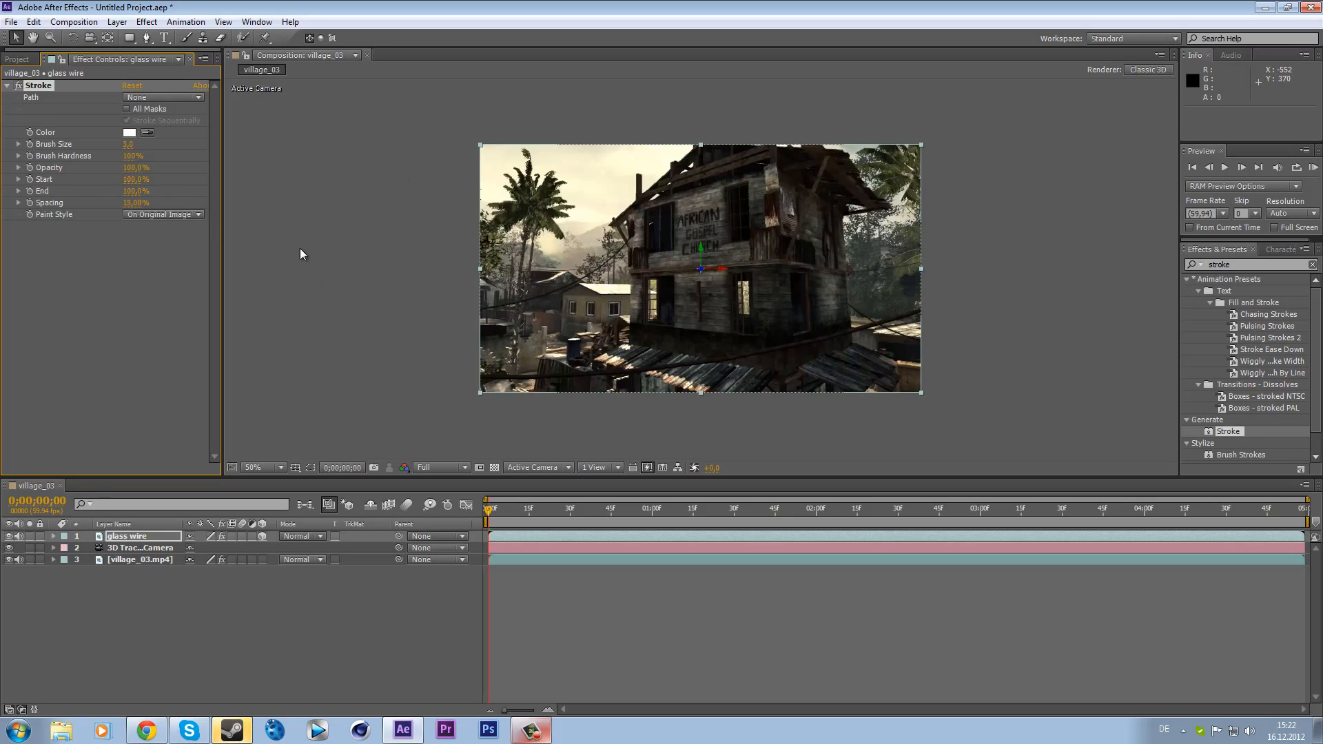
left_click(153, 211)
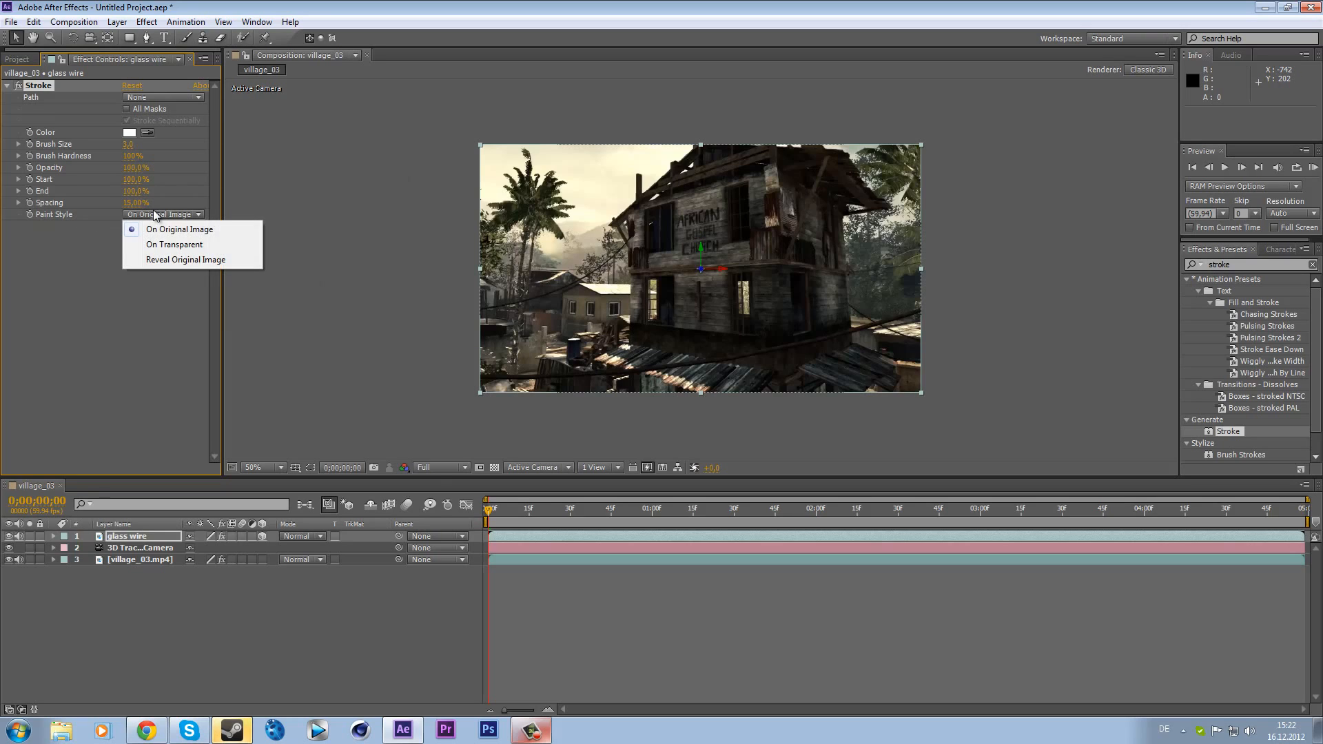
left_click(235, 264)
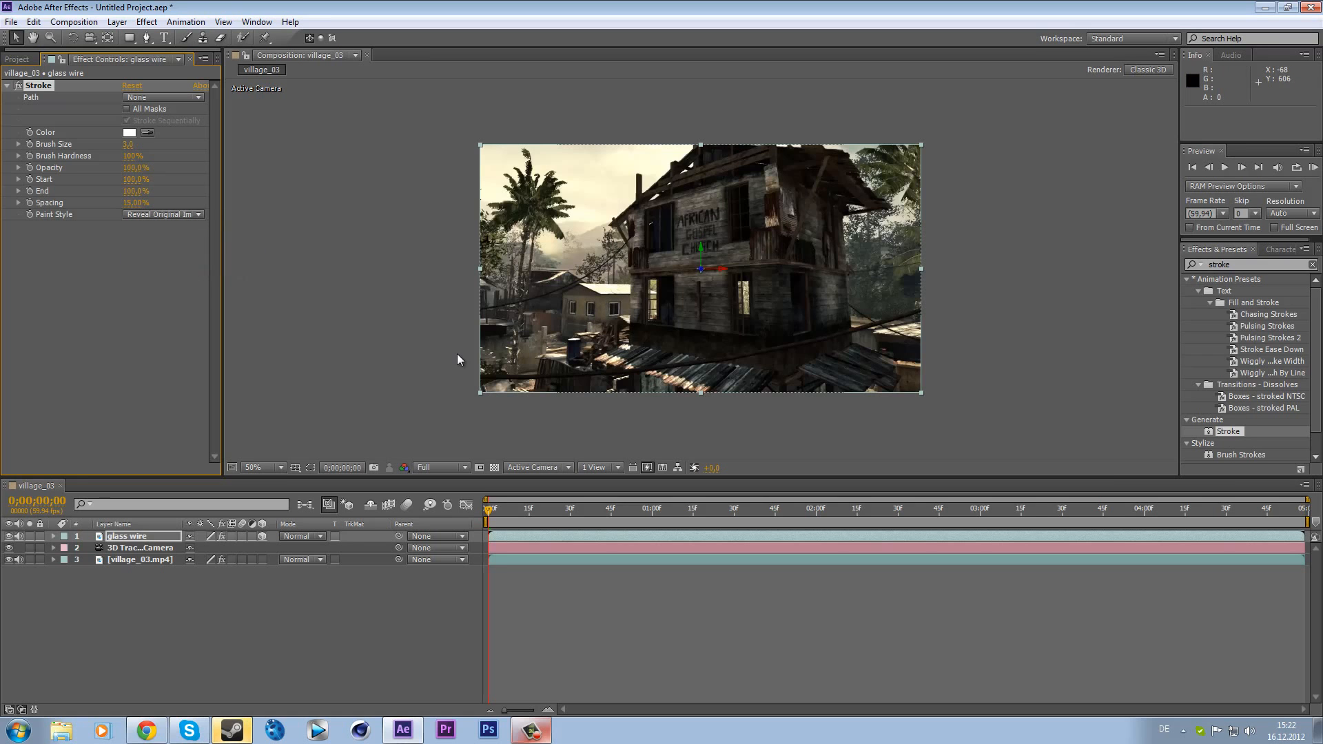
- Hide the glass wire layer
left_click_drag(496, 510, 324, 482)
left_click(9, 537)
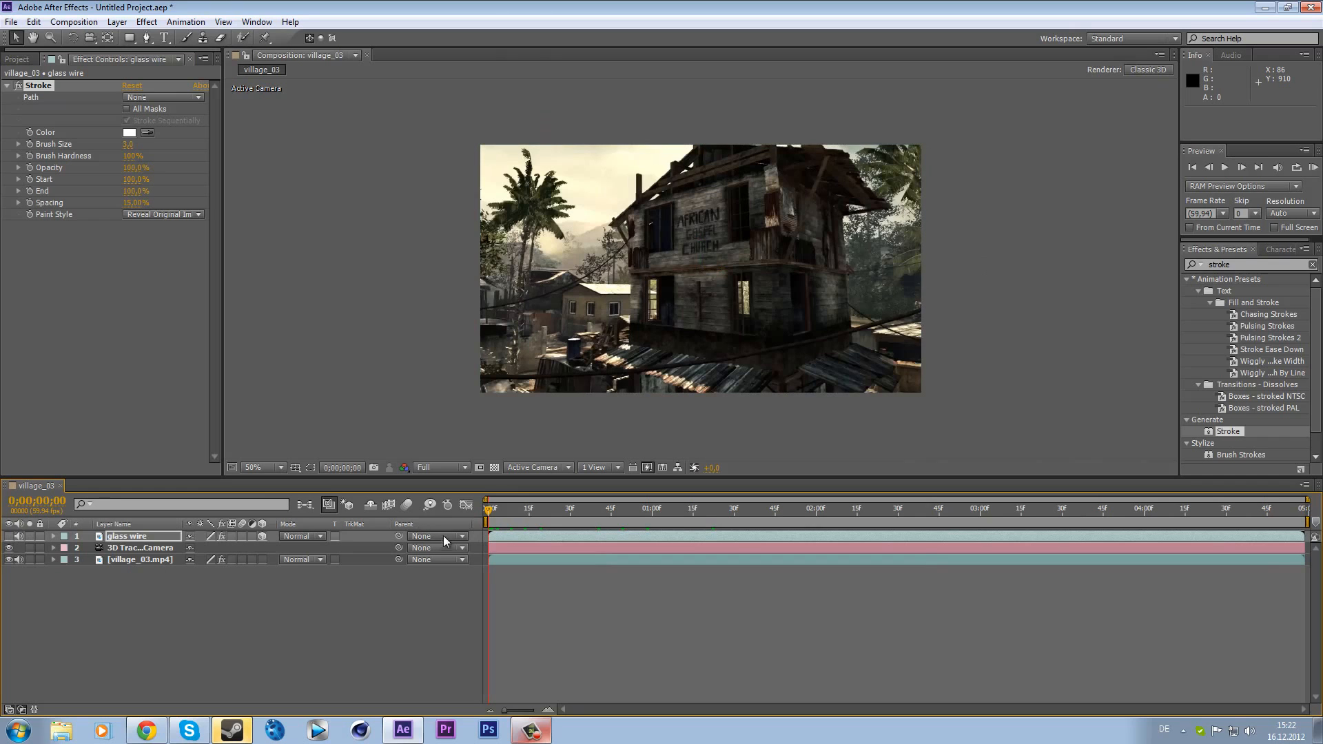
- Draw a five-point curved mask path with the Pen tool on the glass wire layer, running across the house
mouse_move(495, 520)
left_mouse_down()
mouse_move(1024, 498)
mouse_move(489, 510)
left_mouse_up()
left_click(10, 537)
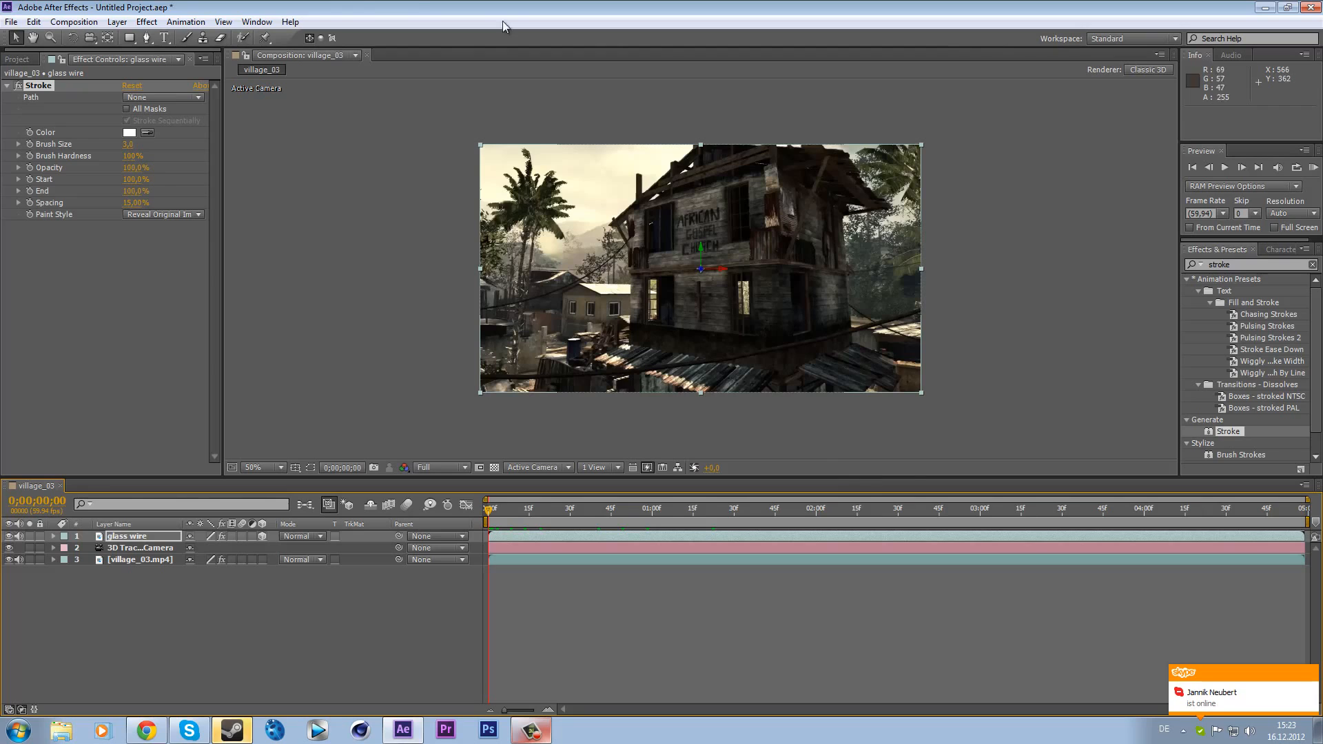
left_click(149, 37)
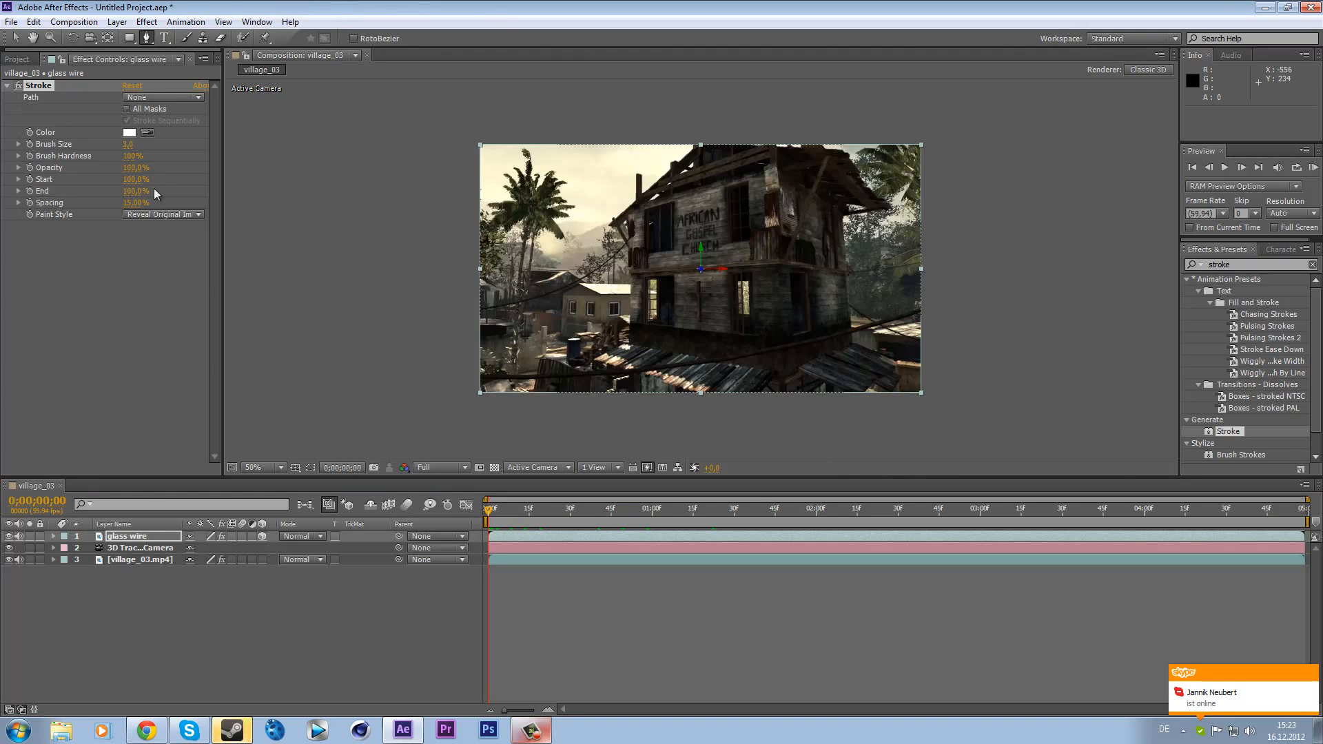
left_click(145, 537)
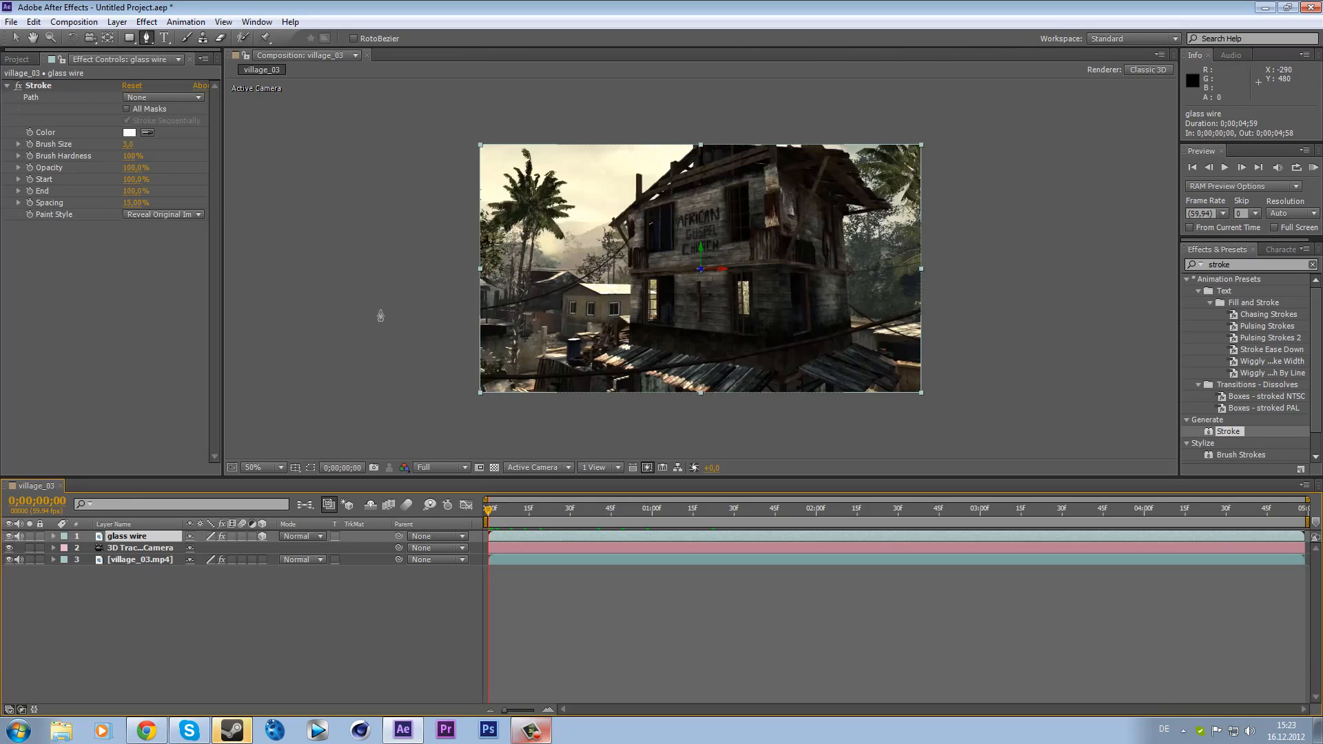
left_click(361, 281)
left_click_drag(497, 311, 524, 305)
left_click_drag(638, 275, 702, 261)
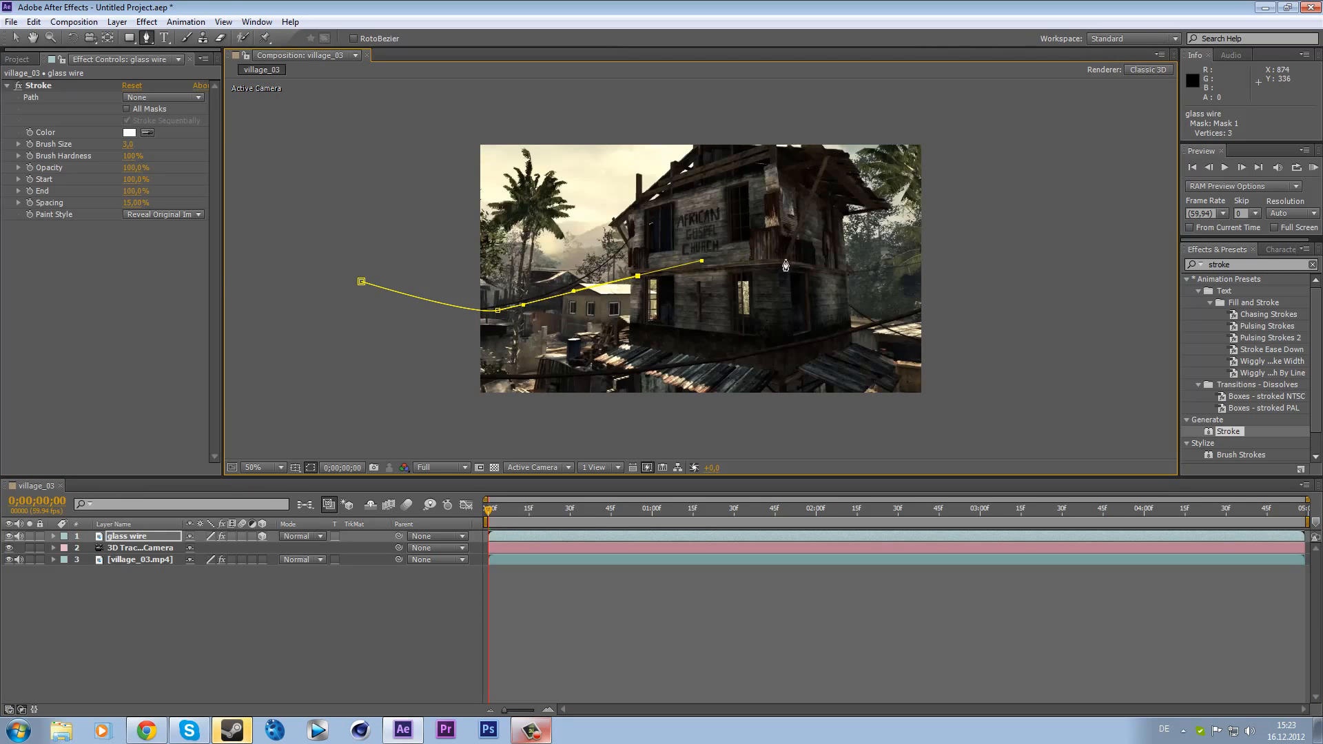
left_click_drag(783, 261, 870, 263)
left_click_drag(949, 281, 1052, 290)
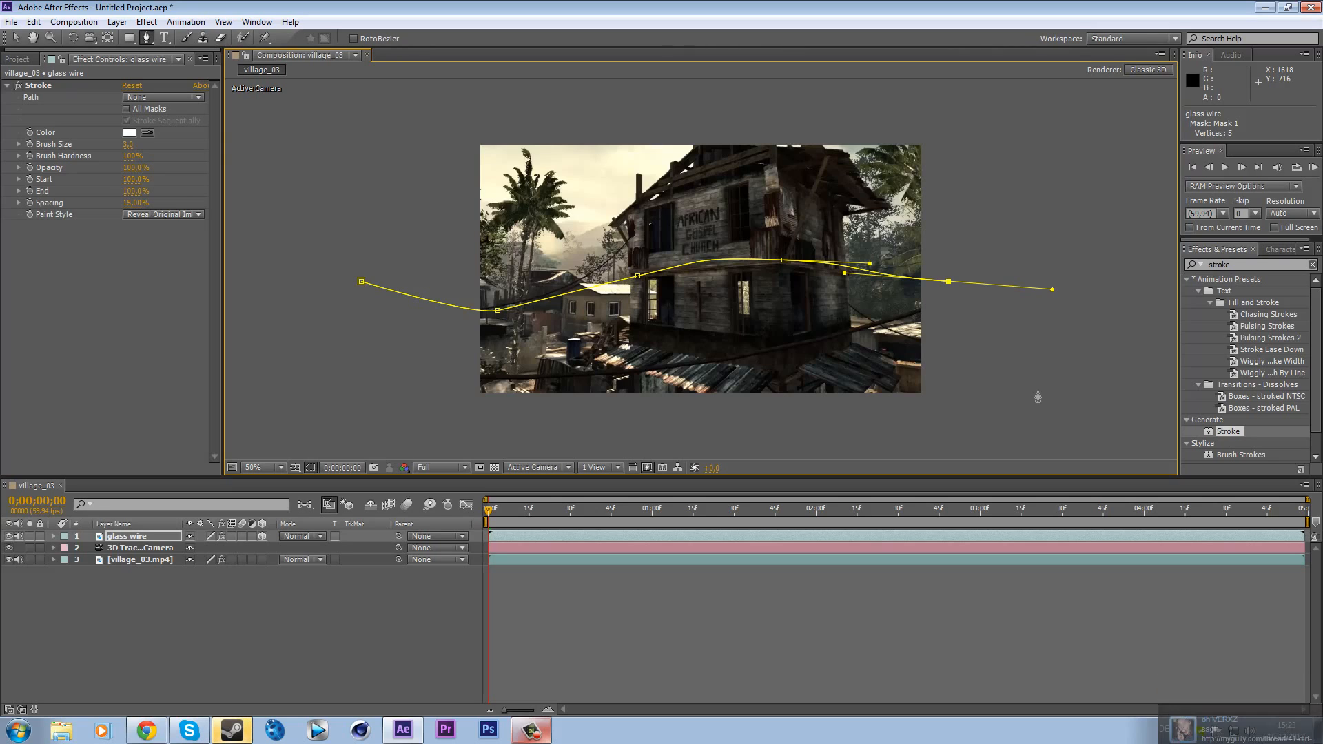
- Set the Stroke path to Mask 1 and toggle the mask outline display in the viewer
left_click(153, 96)
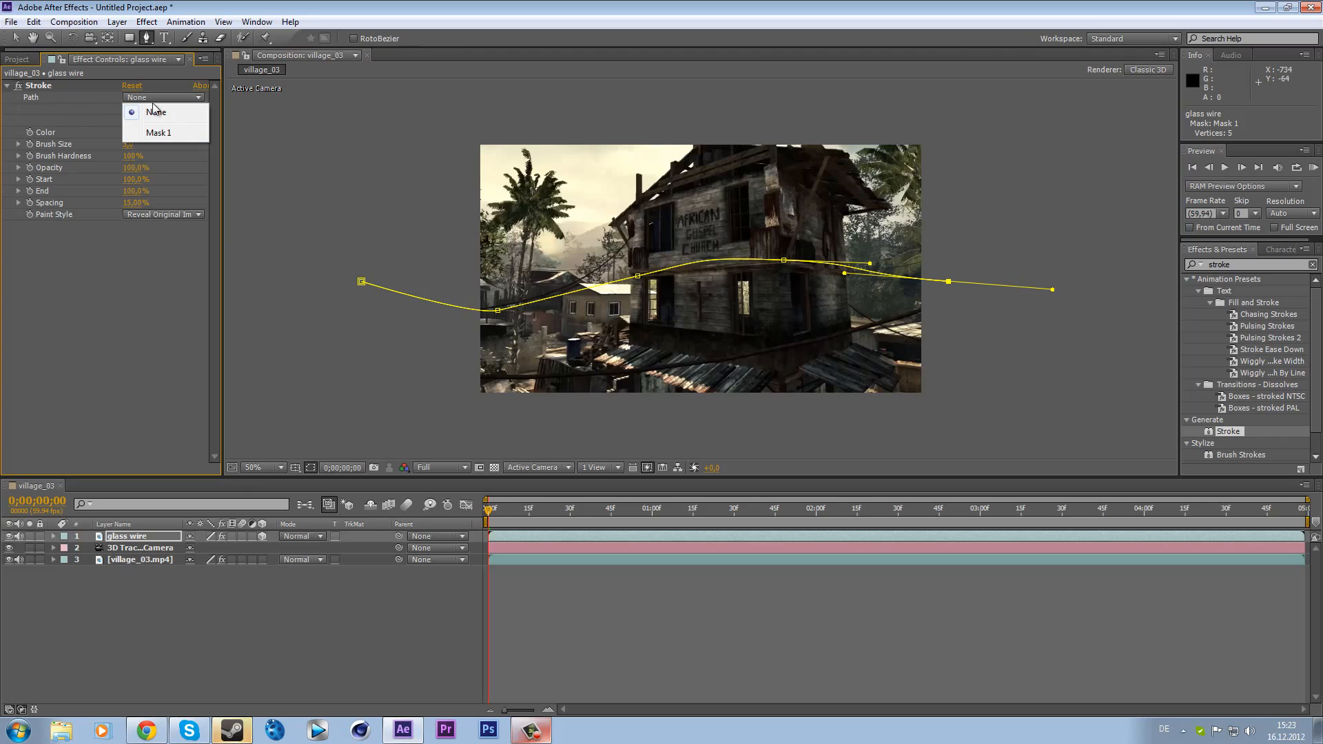
left_click(190, 135)
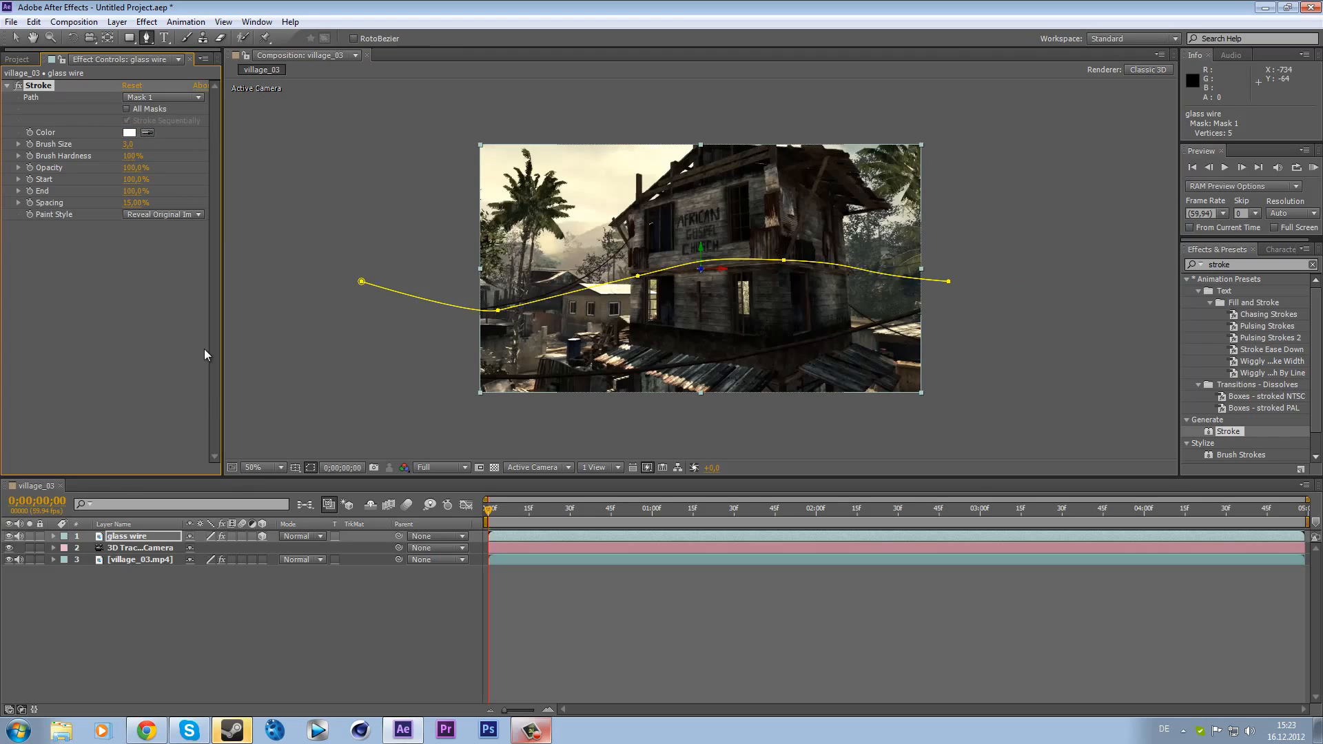
left_click(310, 467)
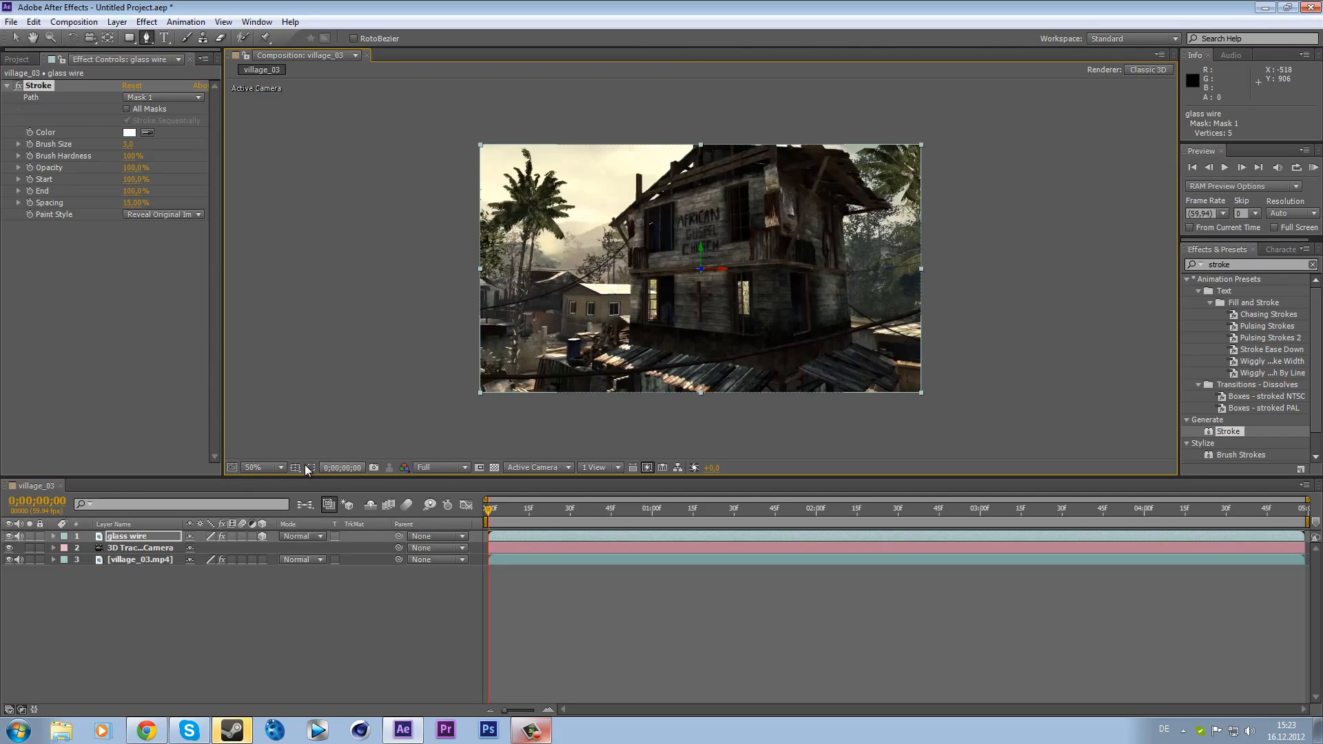
left_click(309, 467)
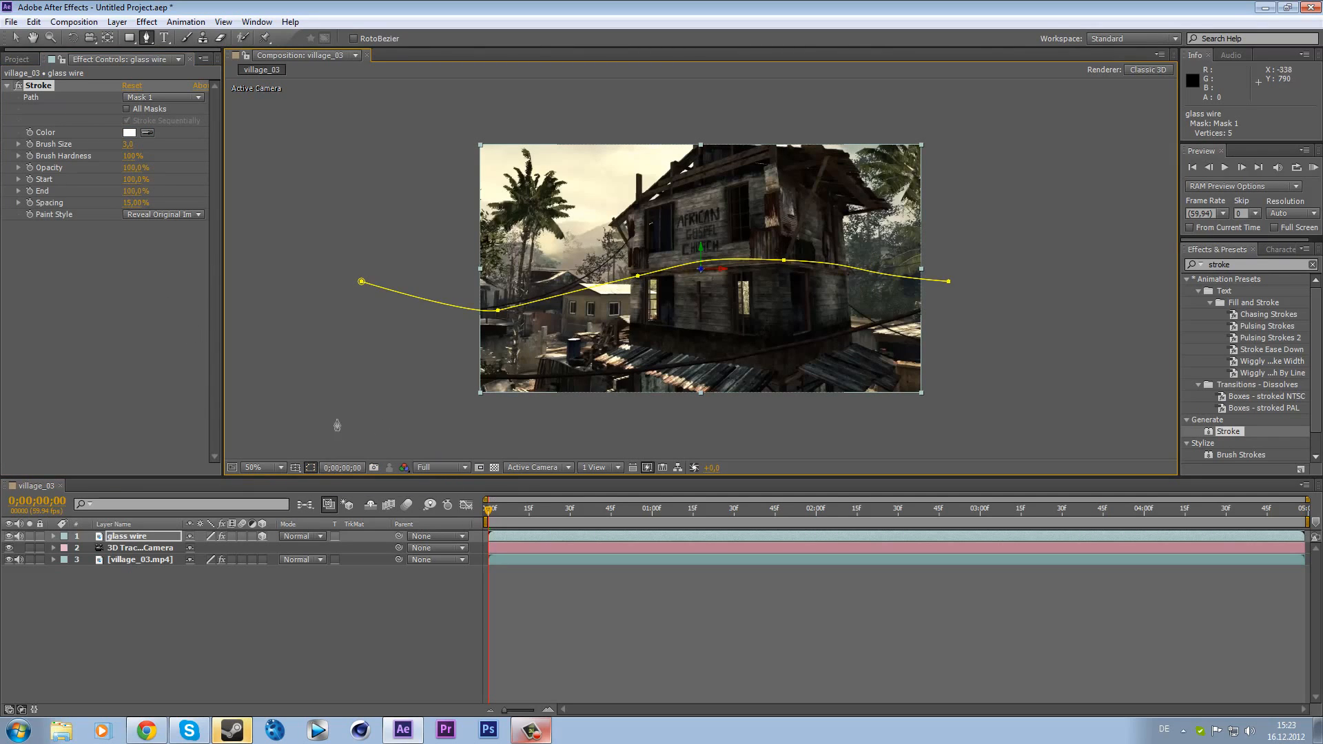
left_click(309, 467)
left_click(310, 468)
left_click(311, 467)
left_click(311, 467)
left_click(311, 468)
- Lower the Stroke End value to about 0% with the playhead at the first frame
left_click_drag(490, 512, 431, 523)
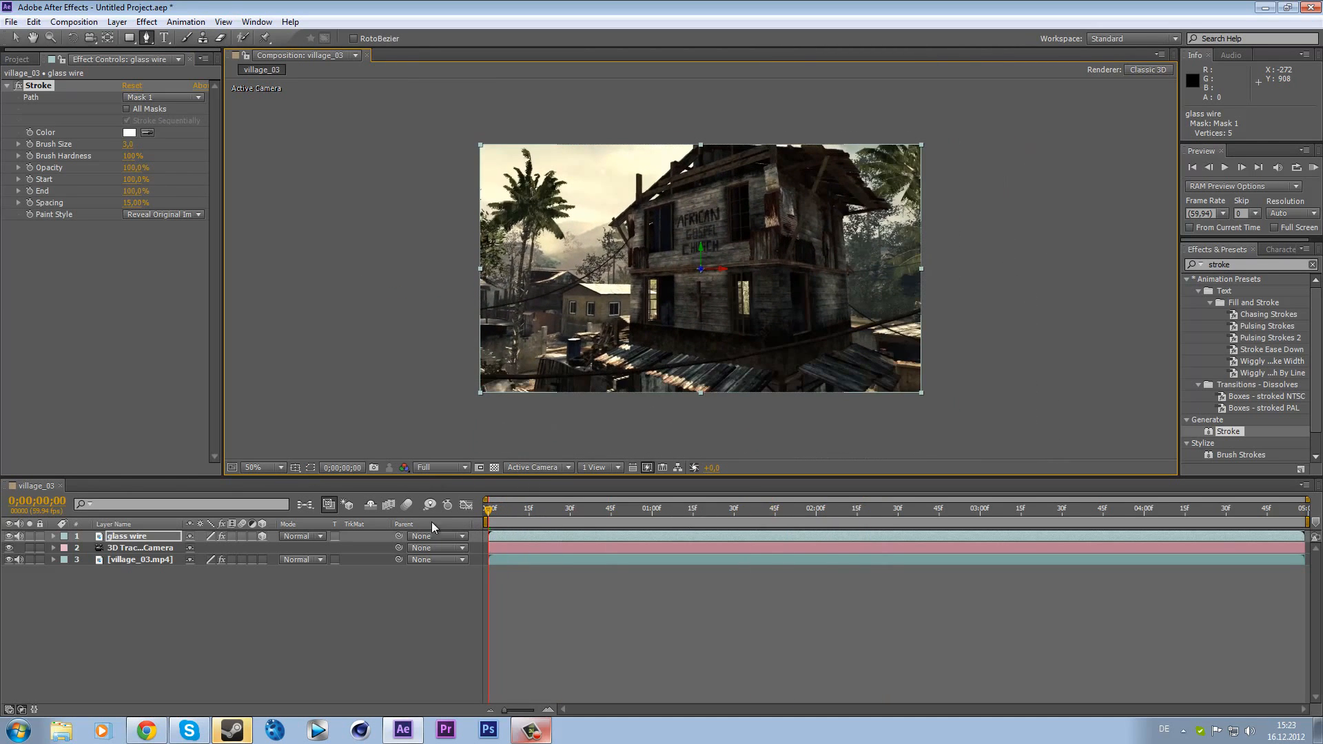
left_click(1257, 264)
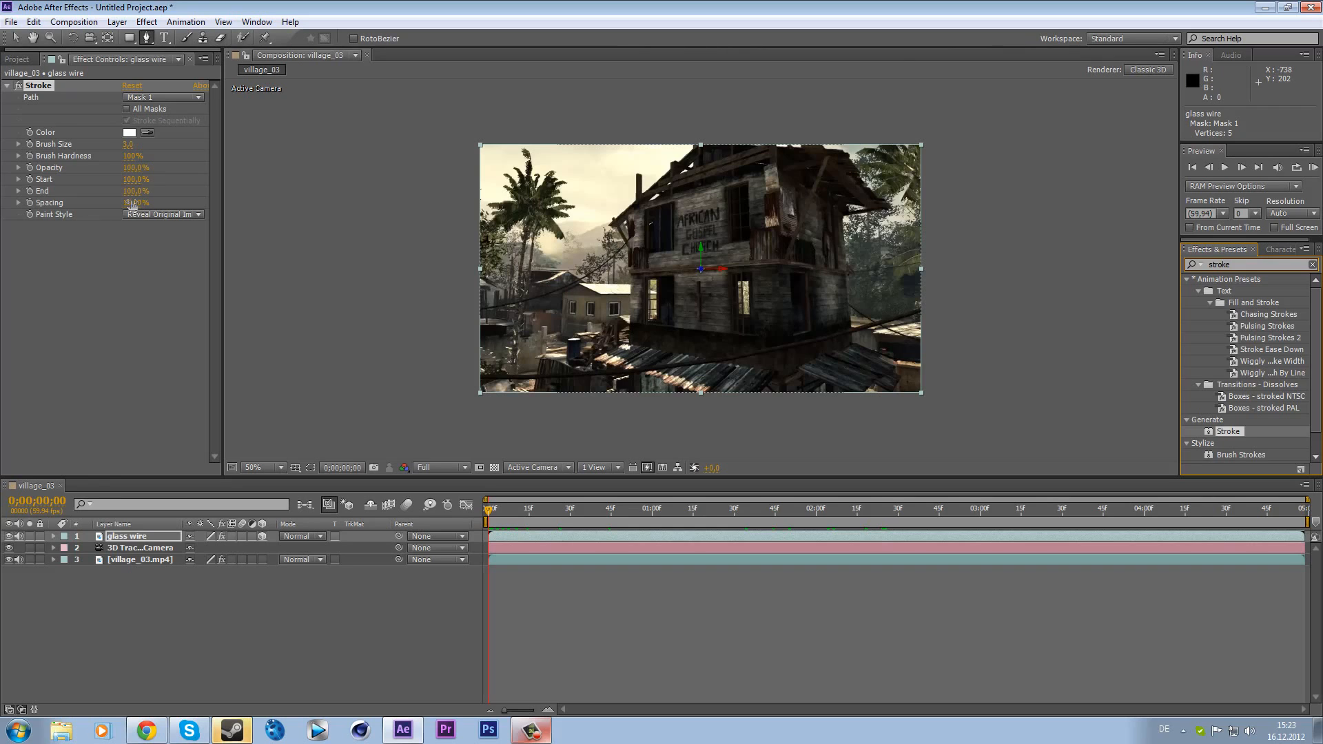
left_click_drag(128, 190, 4, 200)
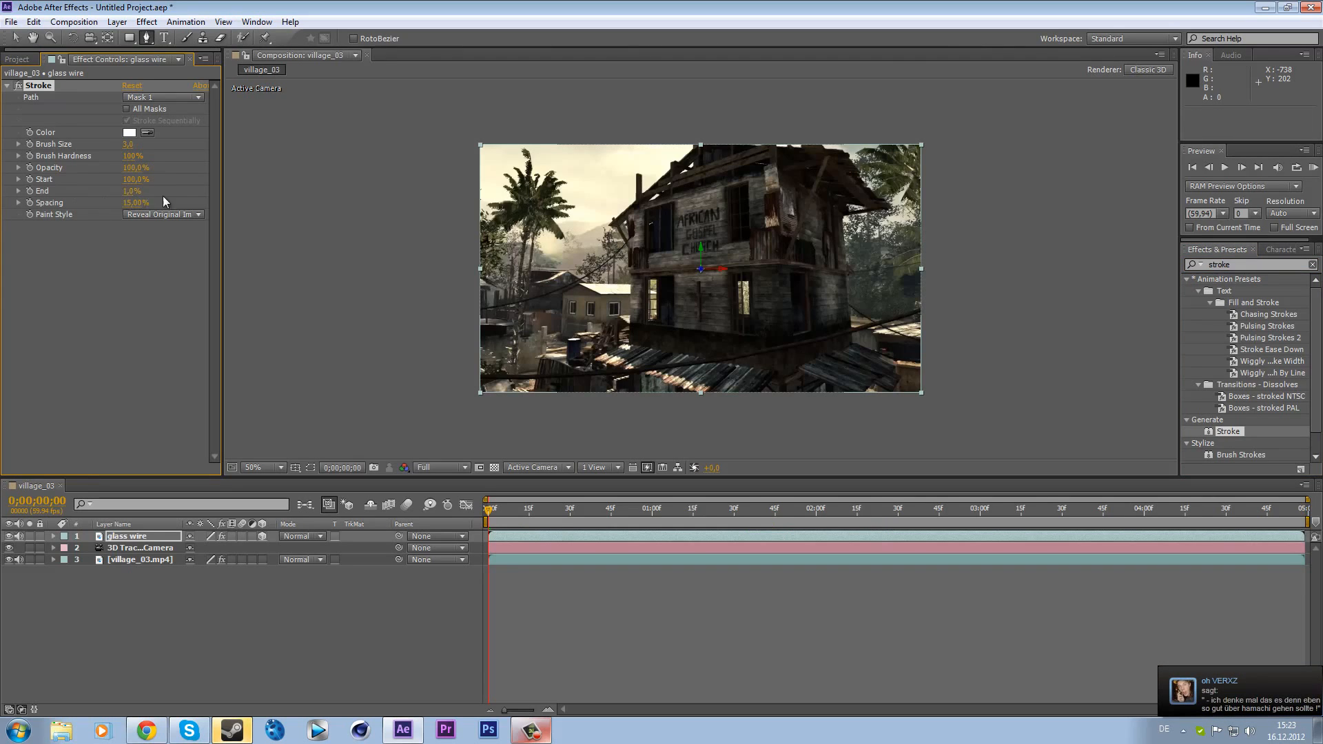
- Try to draw a second mask path at about 2:32 and undo it
left_click_drag(497, 507, 903, 515)
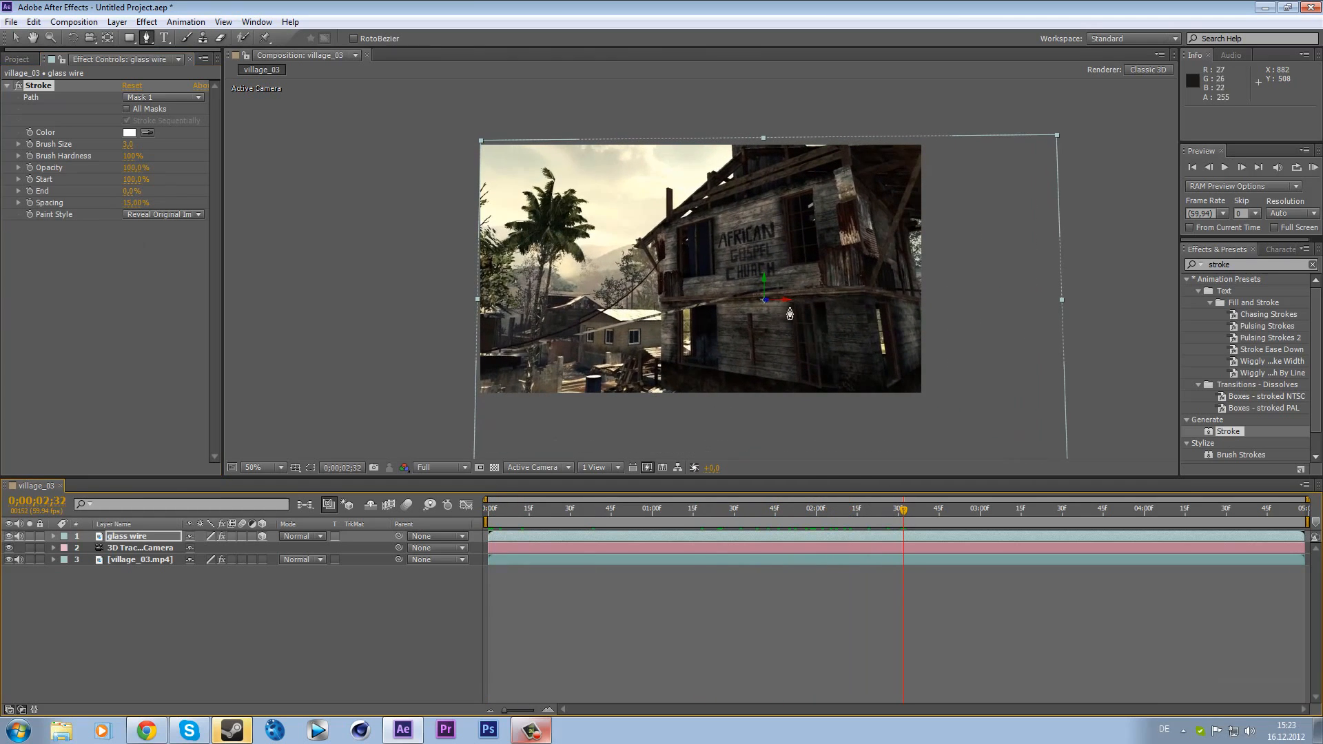
left_click_drag(611, 350, 546, 367)
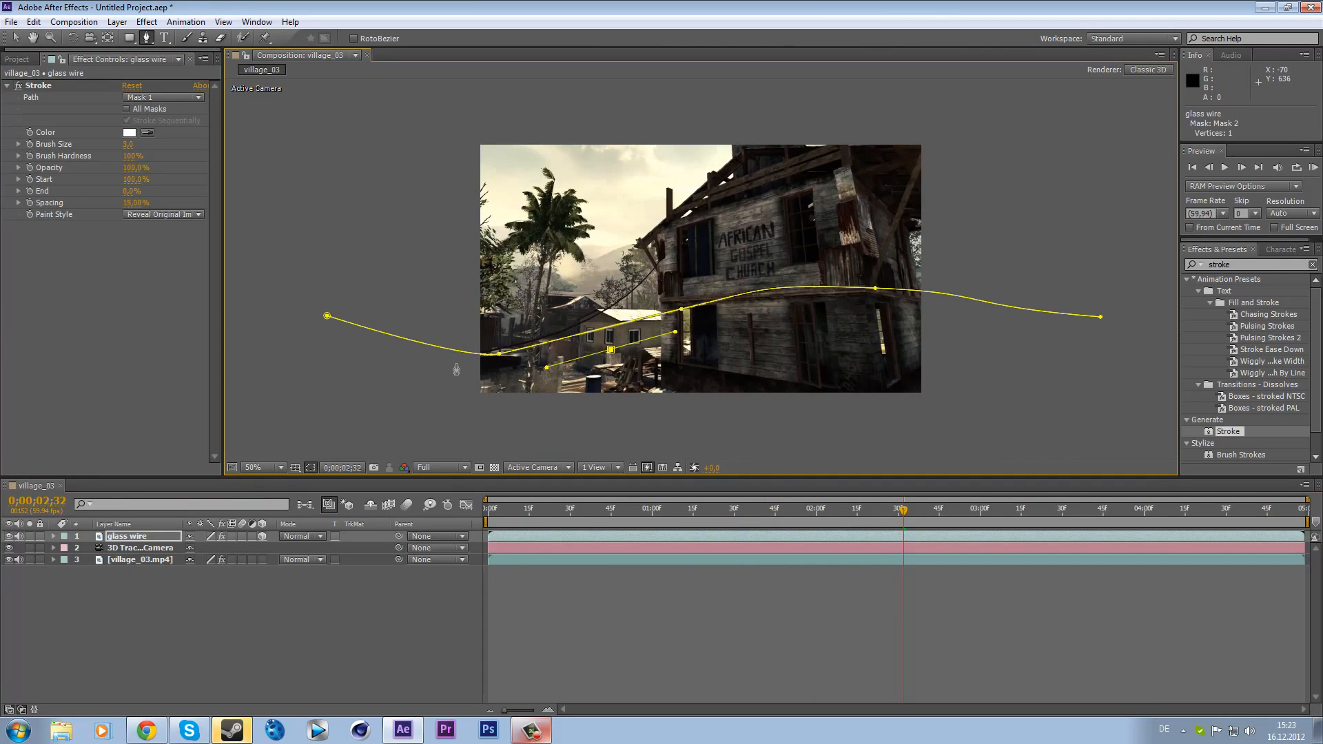
key("ctrl+z")
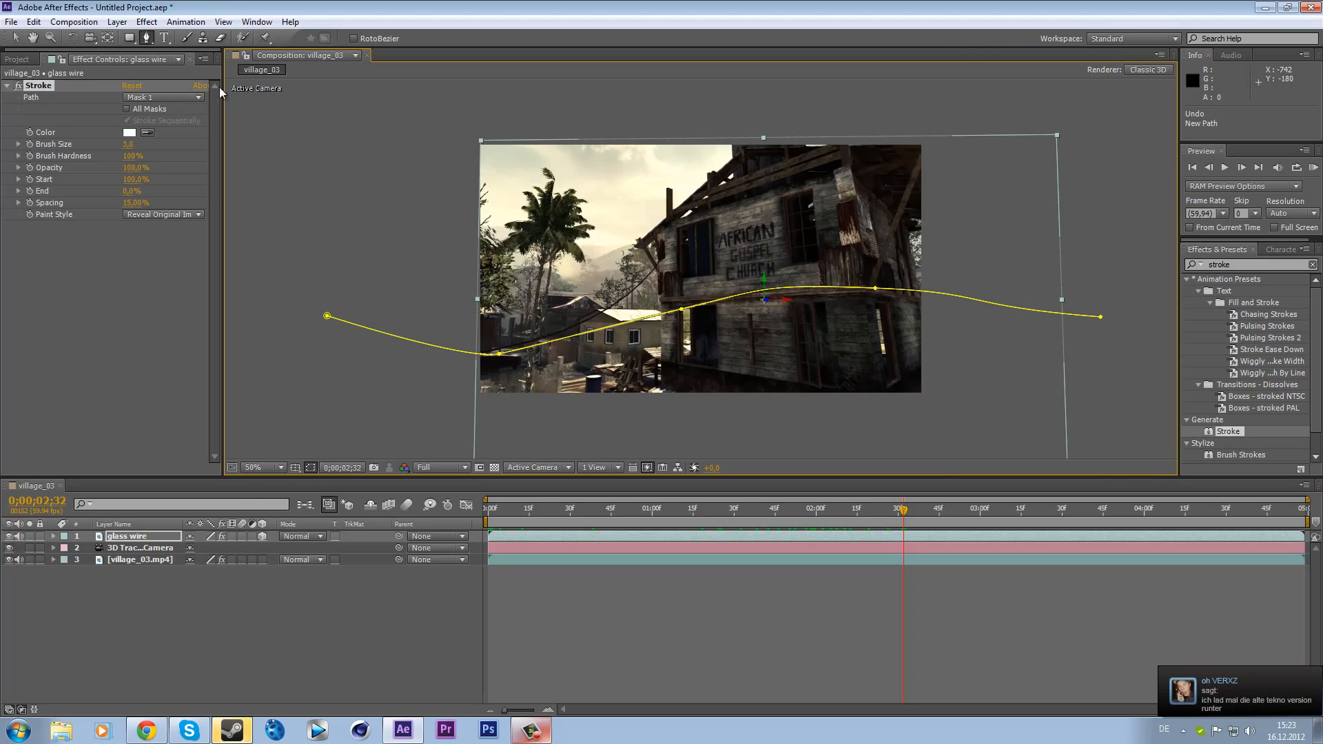
left_click(314, 469)
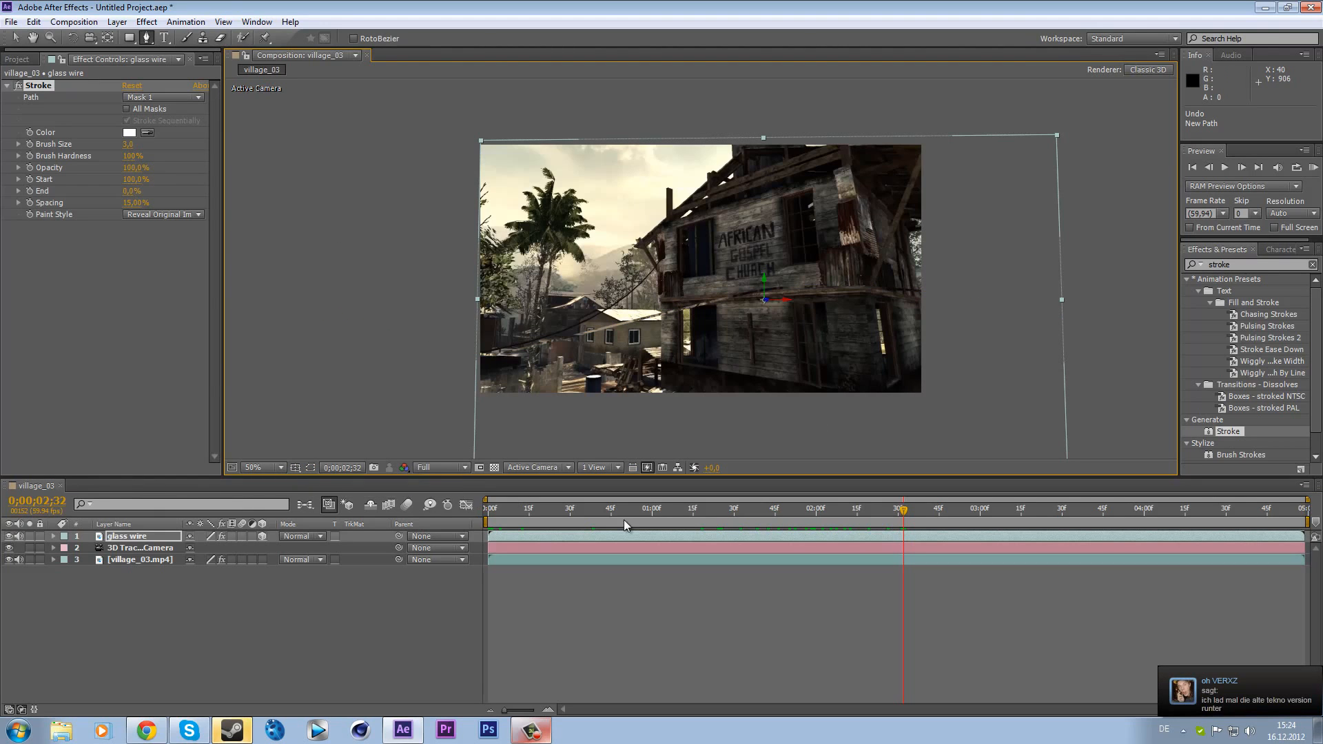
- Search the effects for "magnify" and apply Magnify to the glass wire layer
left_click_drag(905, 509, 954, 507)
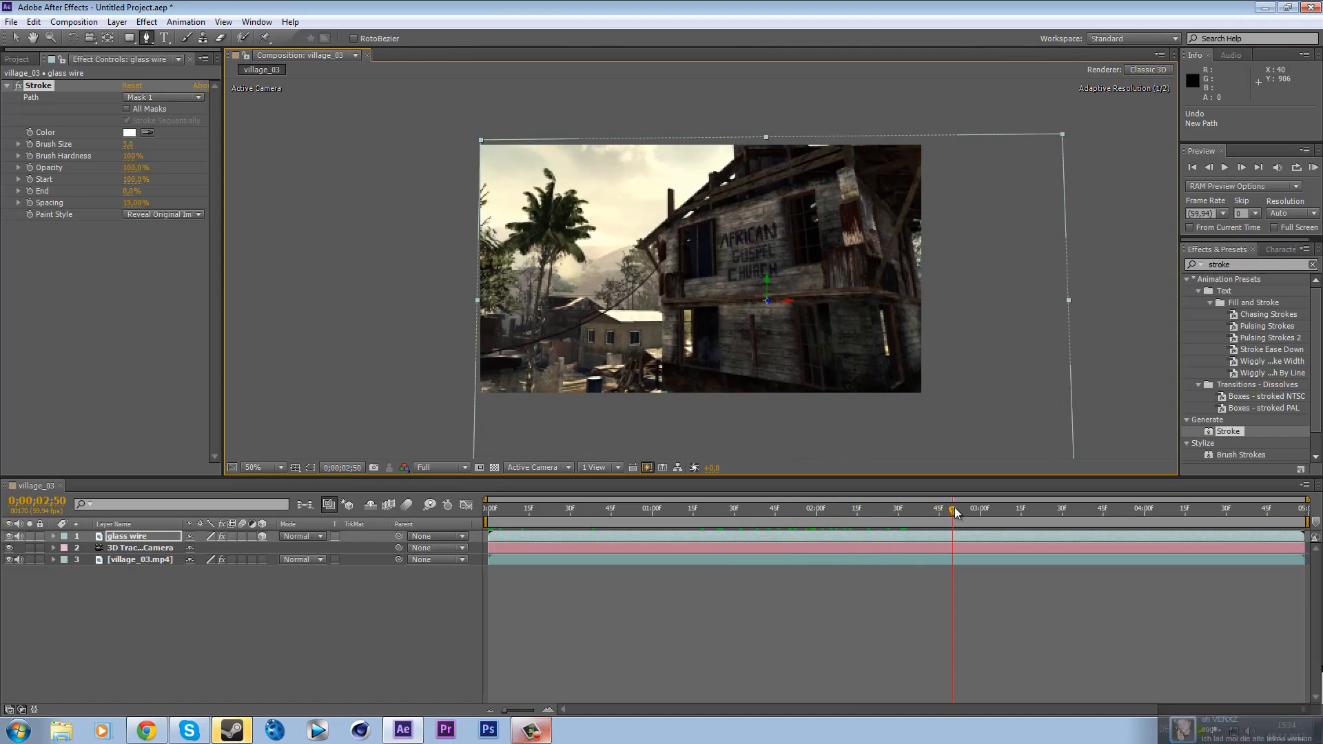
key("ctrl+5")
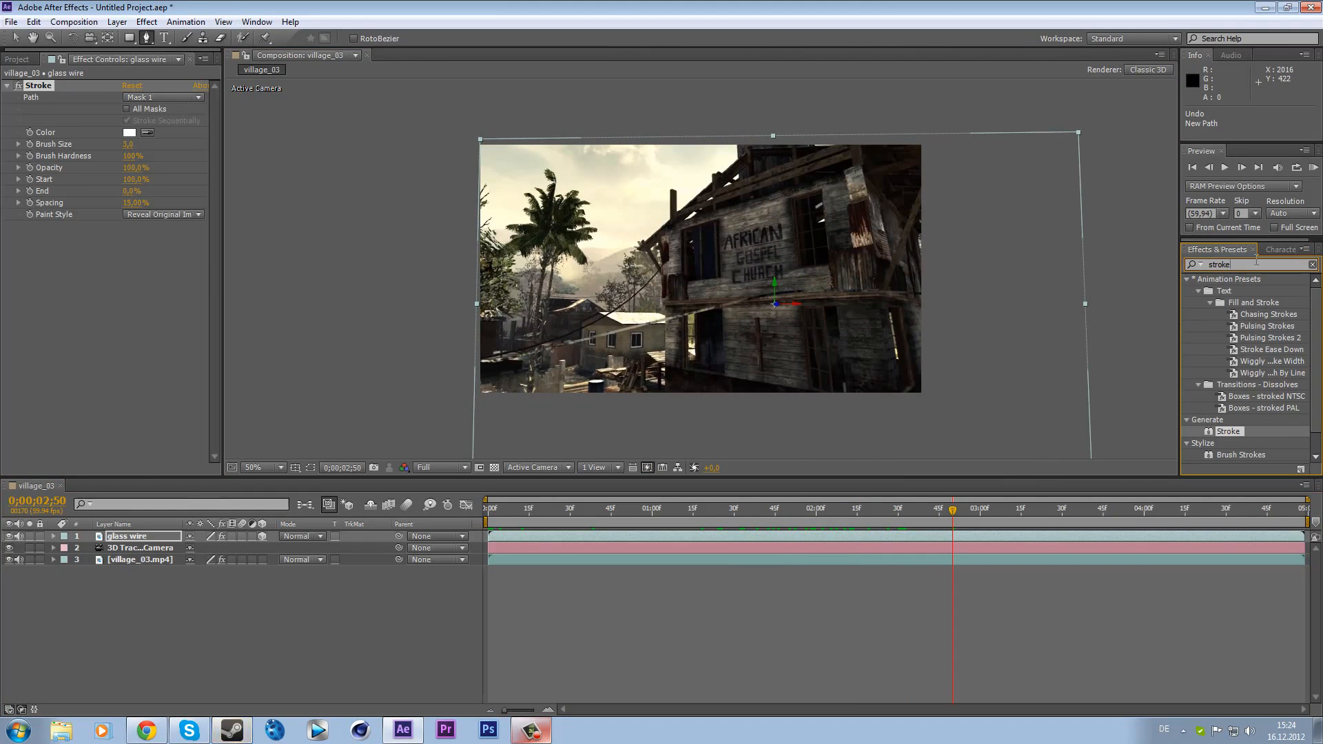
type("magnify")
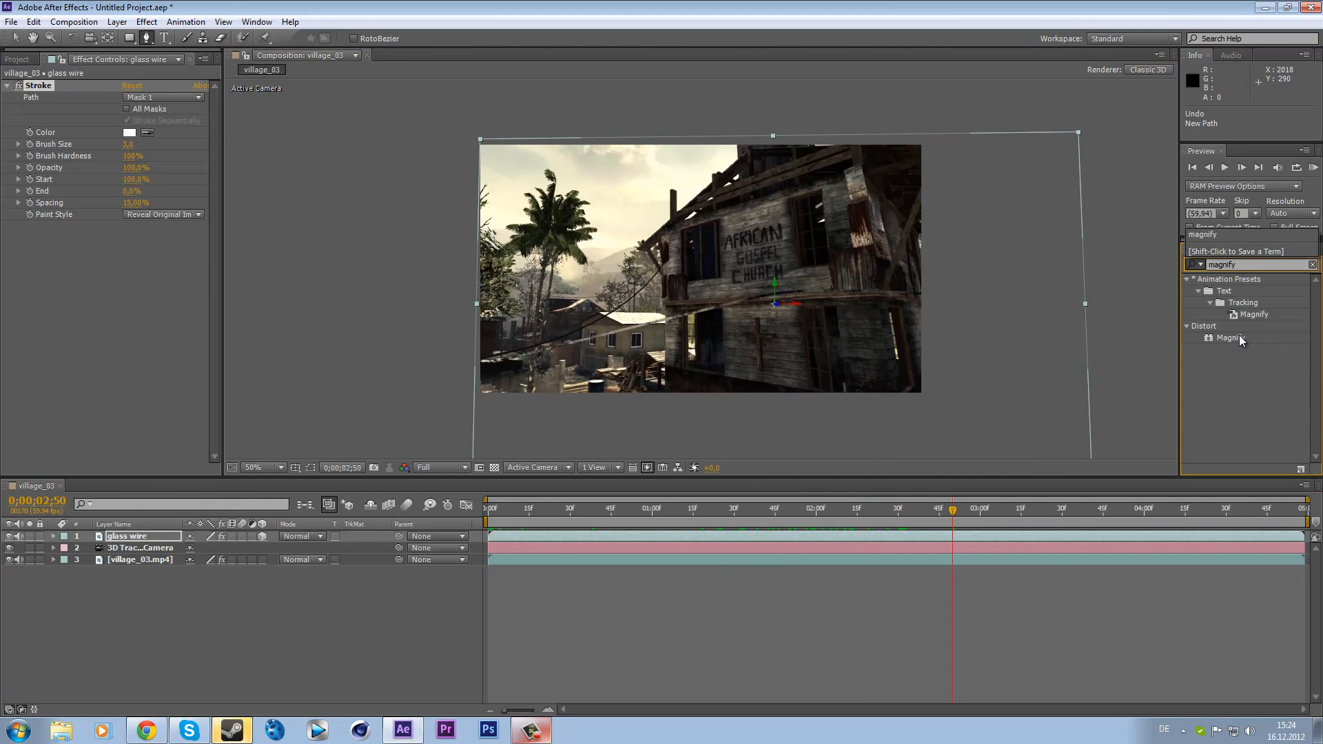
left_click_drag(1239, 335, 56, 82)
- Set the Magnify Magnification to 110
left_click(133, 120)
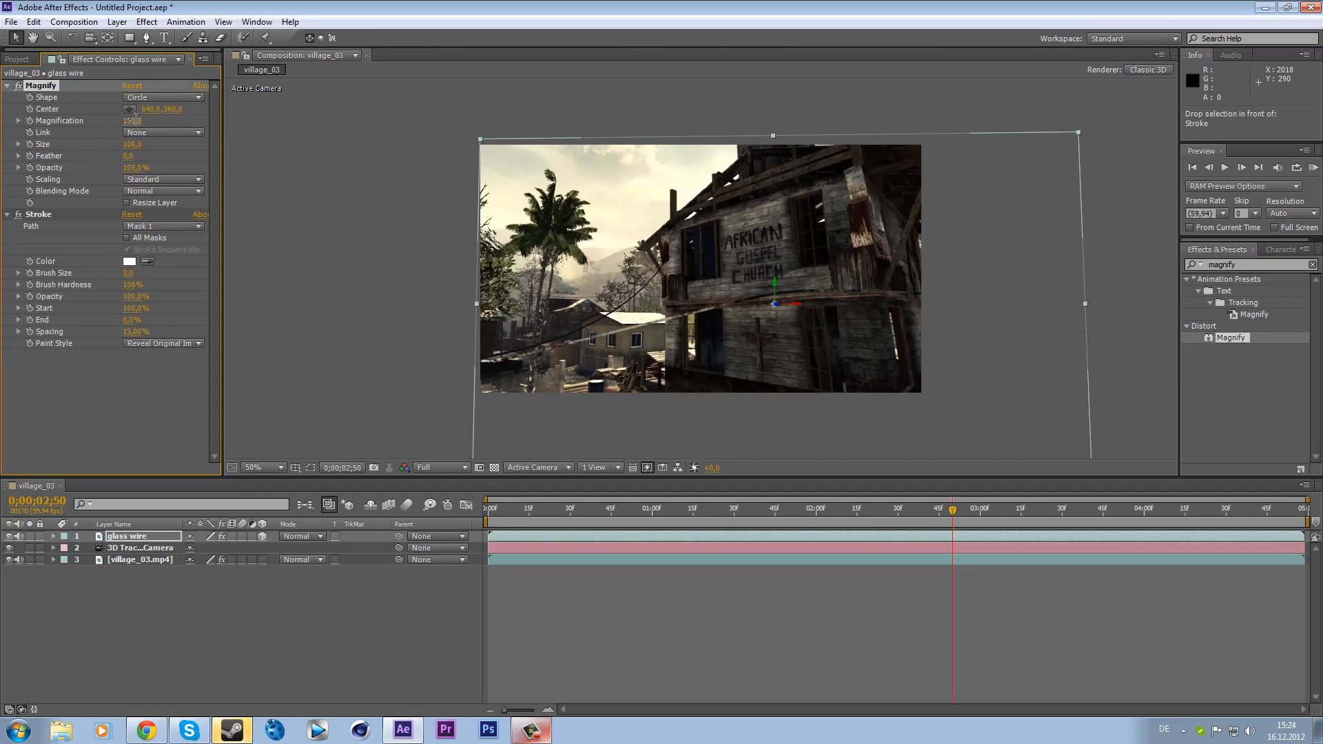
type("110")
key("Return")
- Set the Magnify Size to 1500
left_click(128, 144)
type("1500")
key("Return")
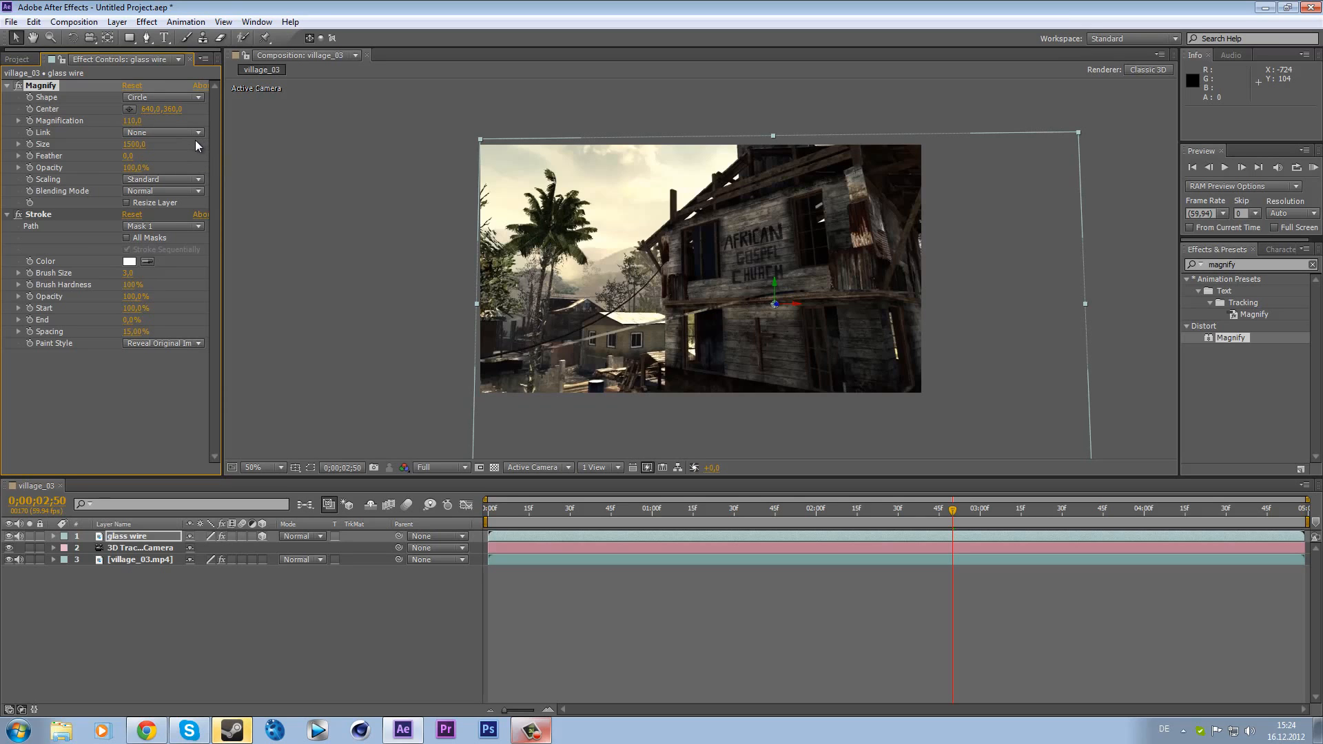
- Try a Magnify Size of 10 and a Magnification of 300
left_click(134, 144)
type("10")
key("Return")
left_click(132, 121)
type("300")
key("Return")
- Scrub the Magnify Size value and set it back to 1500
mouse_move(133, 147)
left_mouse_down()
mouse_move(219, 134)
mouse_move(148, 137)
left_mouse_up()
left_click_drag(130, 144, 81, 140)
left_click_drag(130, 144, 293, 130)
left_click_drag(131, 144, 232, 146)
left_click_drag(354, 154, 956, 168)
left_click_drag(142, 144, 143, 144)
type("1500")
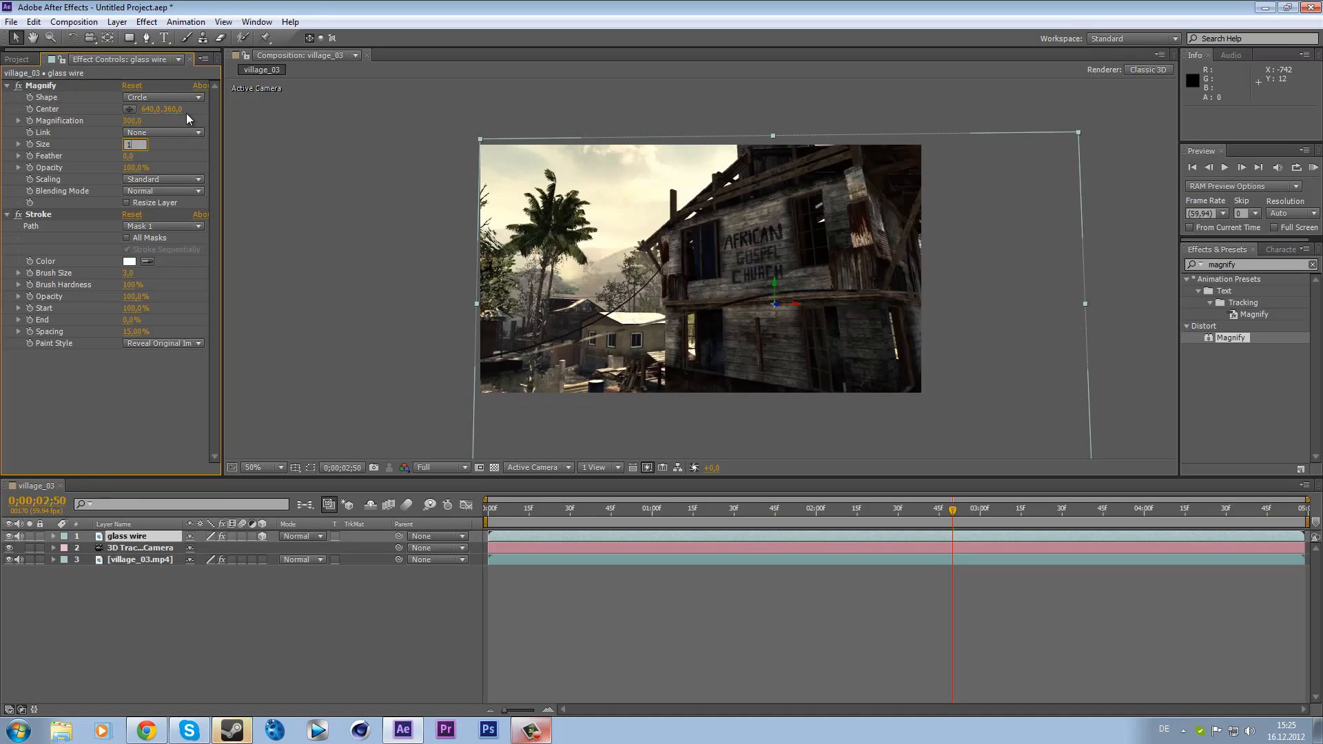
key("Return")
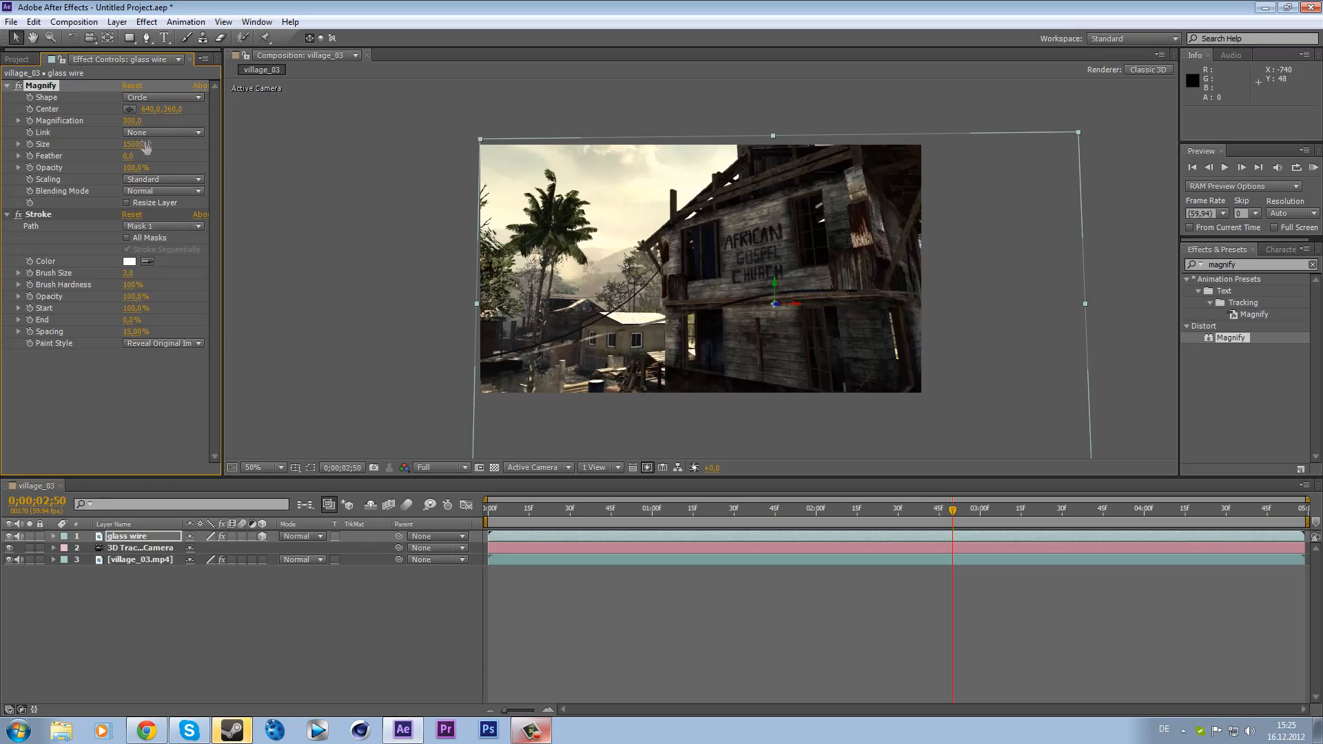
- Compare Magnification values of 110 and 300, settling on 110
left_click(131, 121)
type("110")
key("Return")
left_click(132, 121)
type("300")
key("Return")
left_click(133, 121)
type("110")
key("Return")
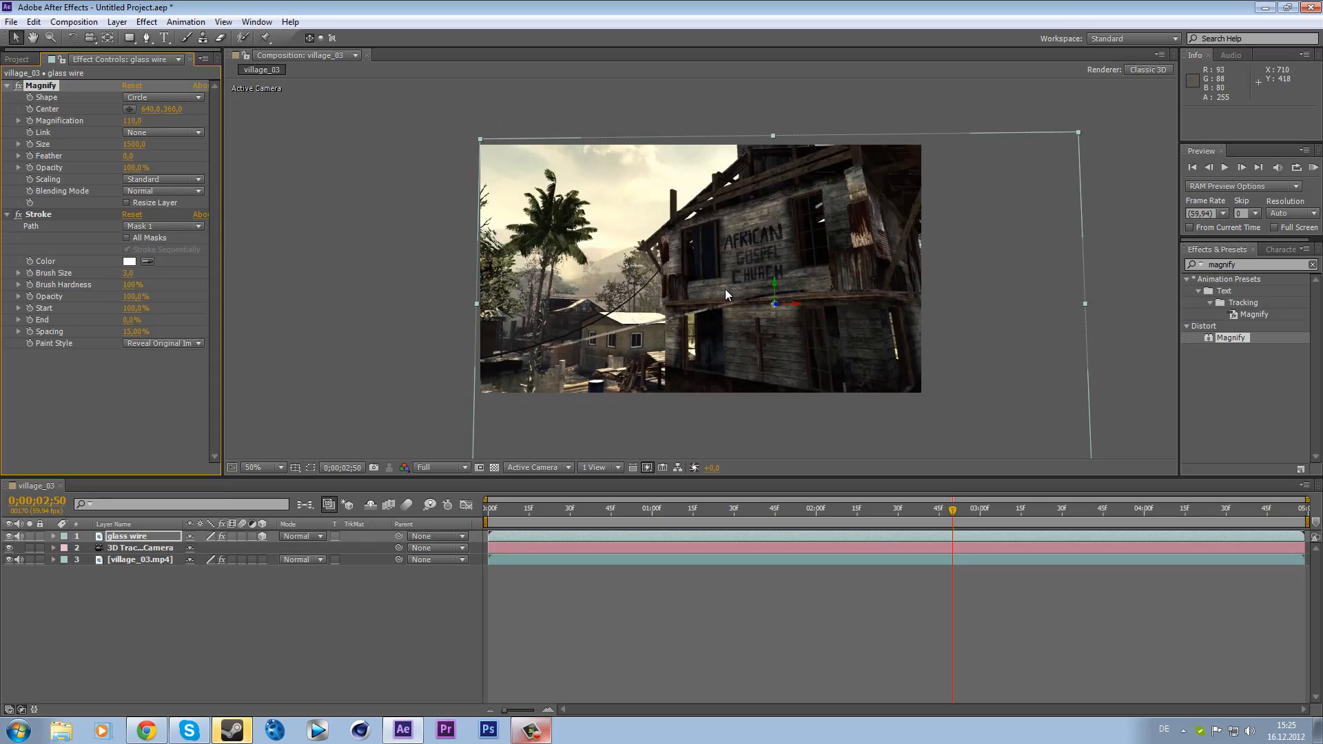
- Set the Stroke brush size to 2.5
left_click(127, 273)
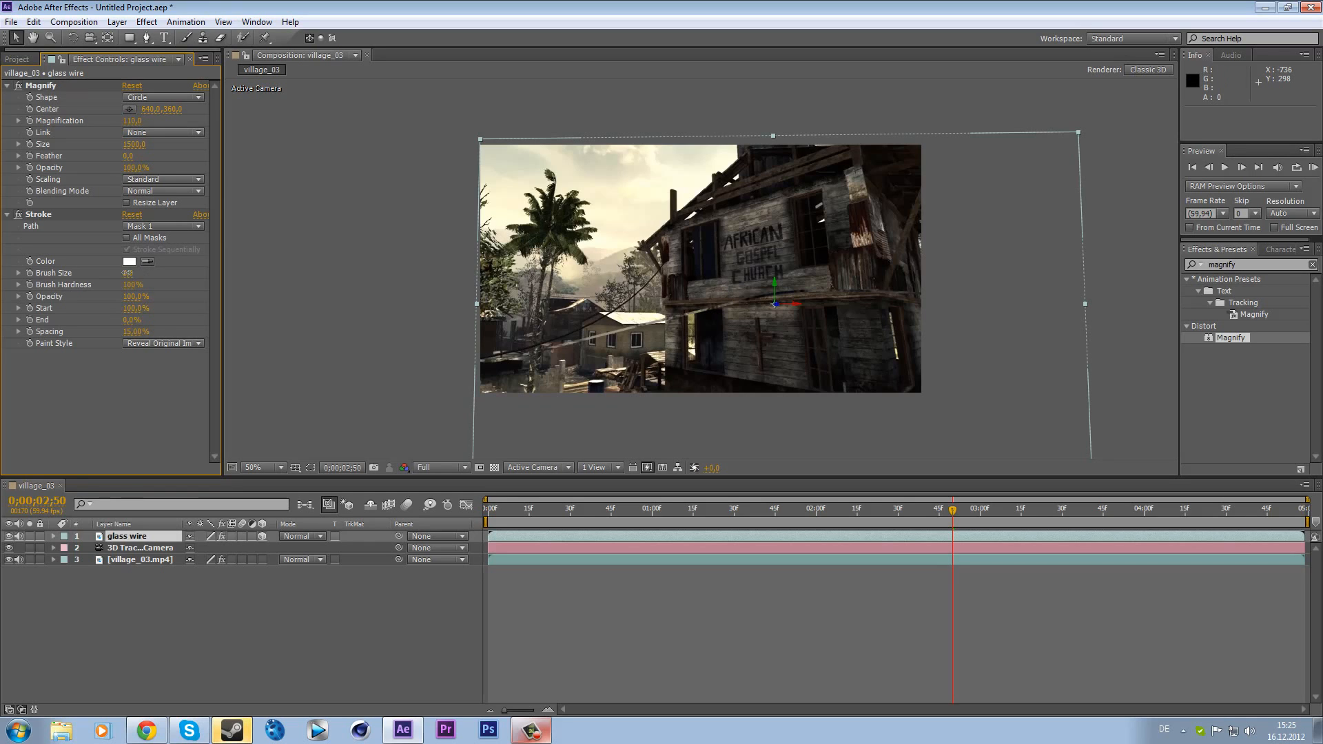
type("2")
key("Return")
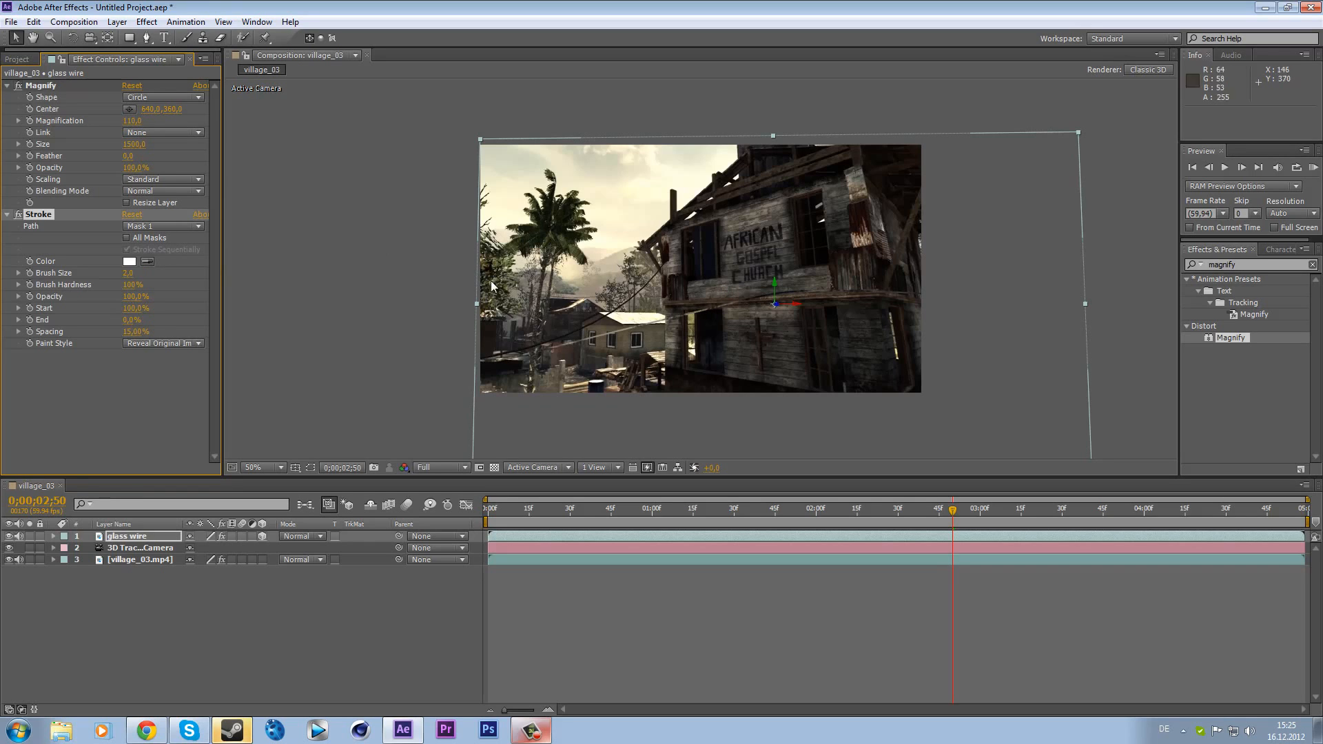
key("Return")
type("5")
key("Return")
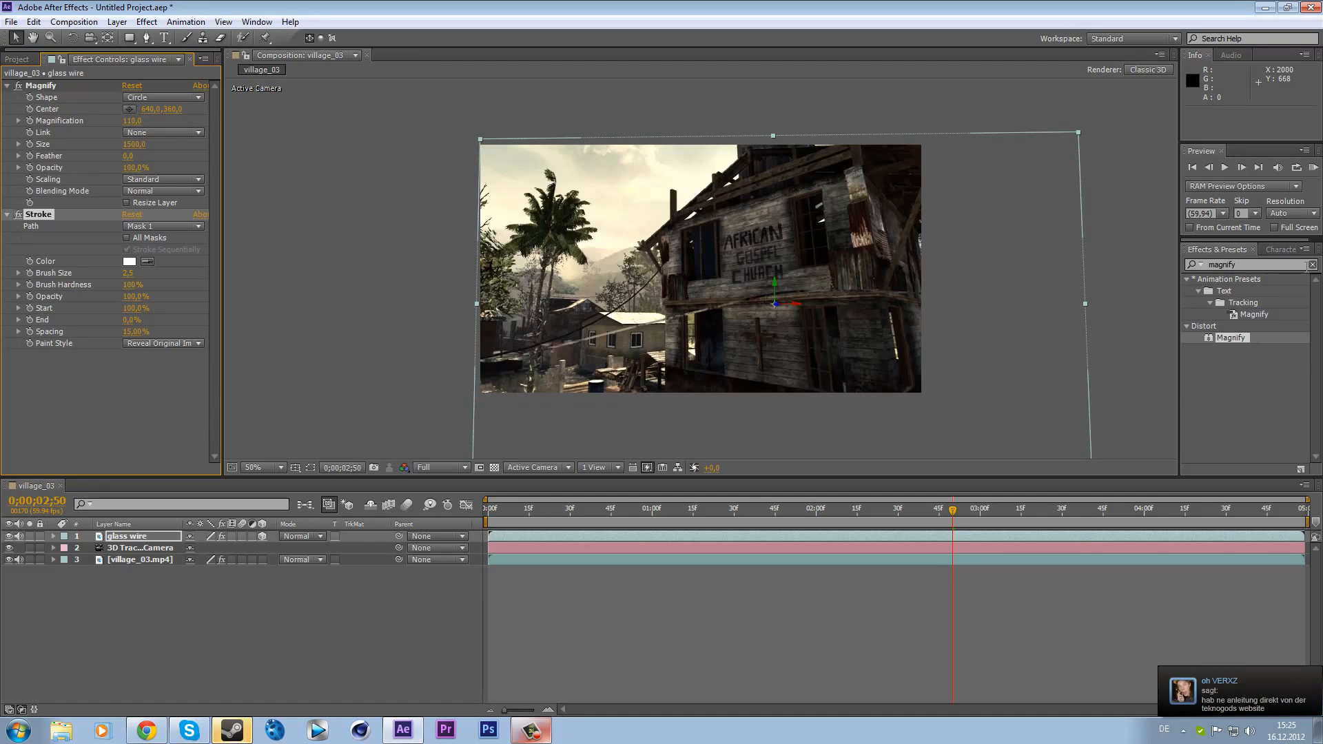
- Run a RAM preview of the composition and return the playhead to the start
left_click(1313, 265)
left_click_drag(949, 510, 1028, 510)
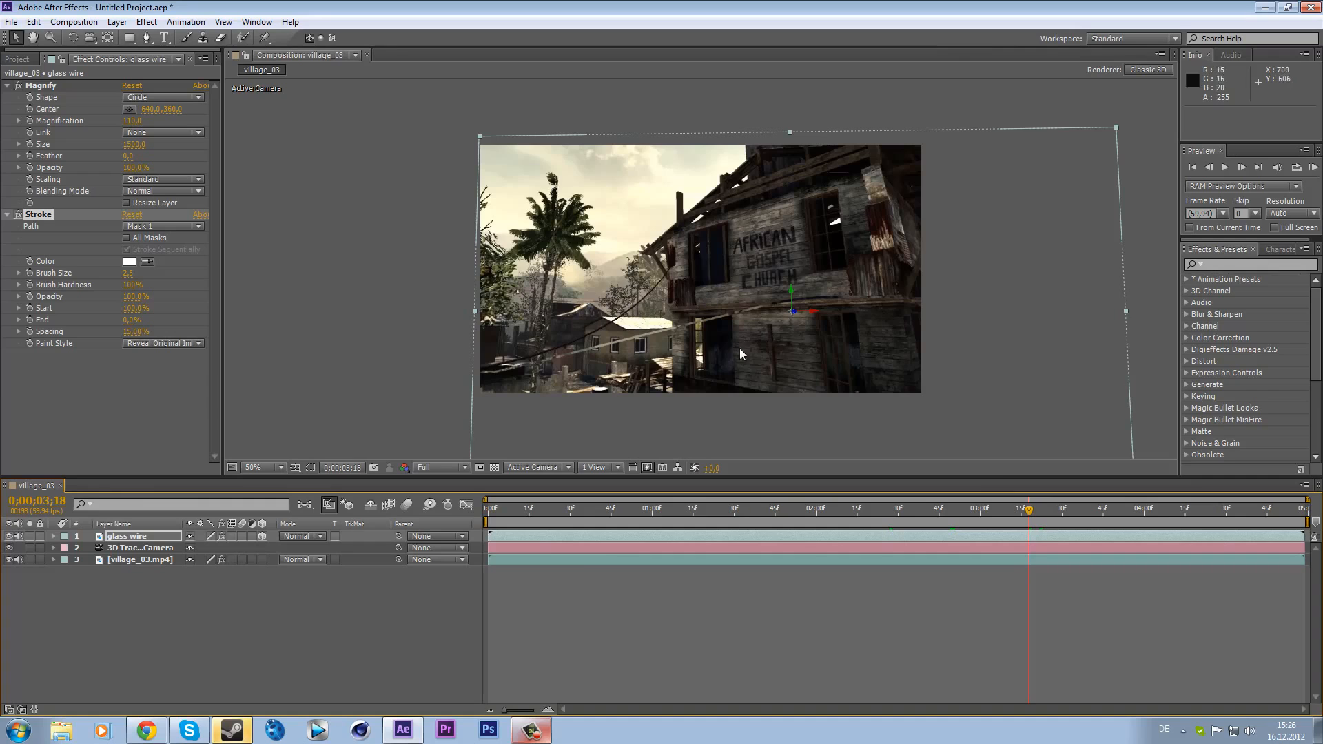
left_click(1313, 172)
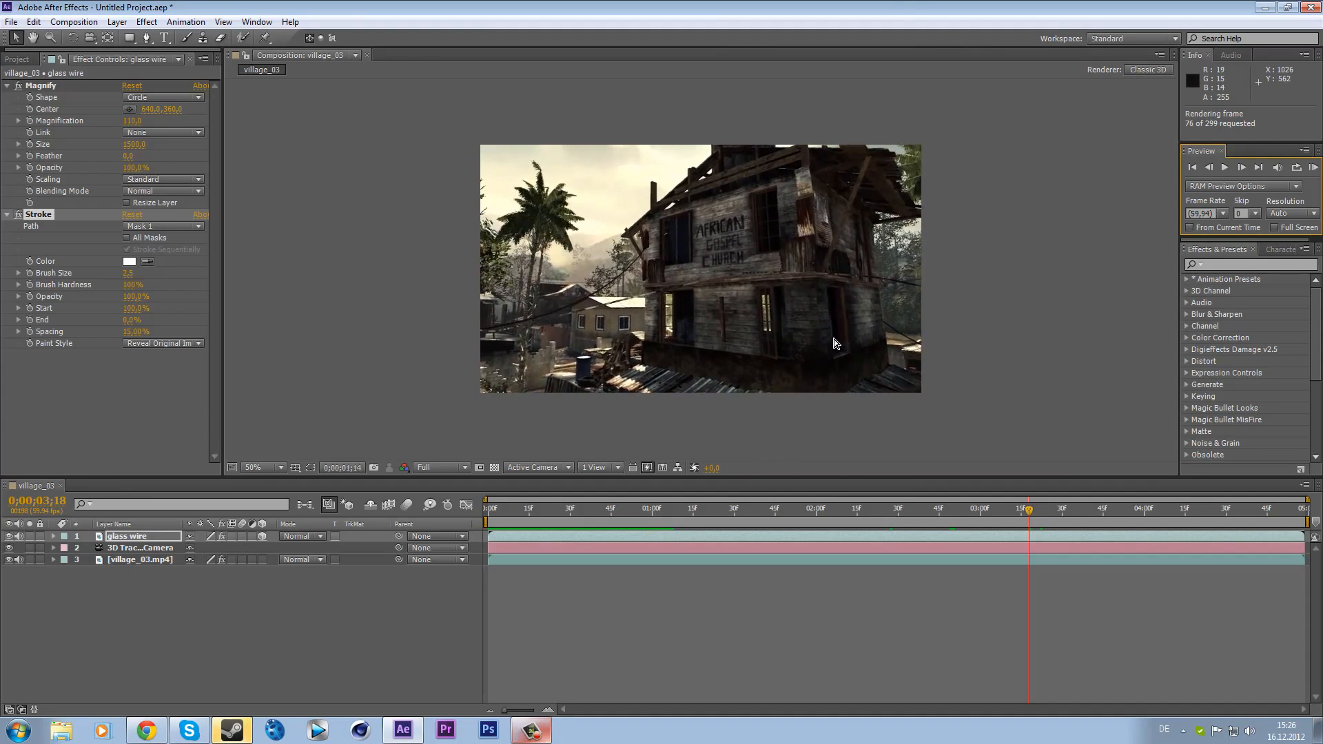
left_click(1315, 169)
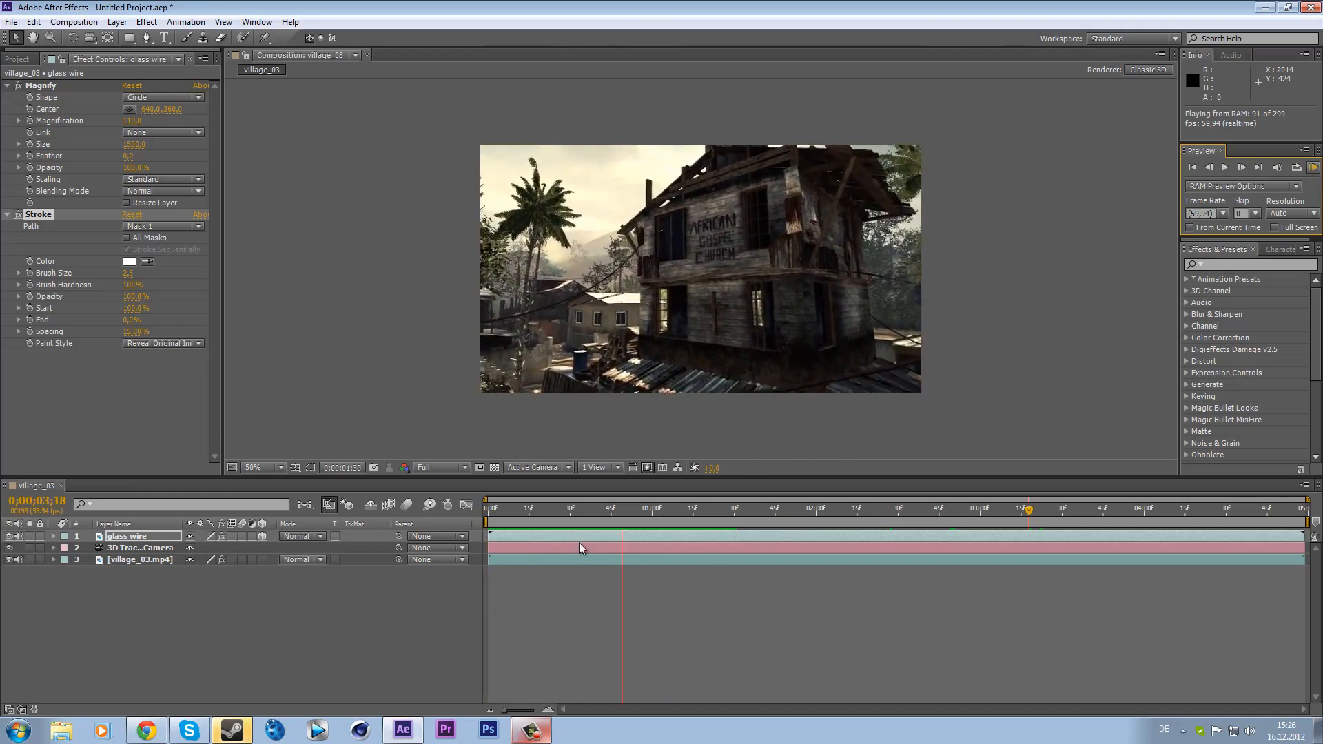
left_click(510, 535)
left_click(142, 537)
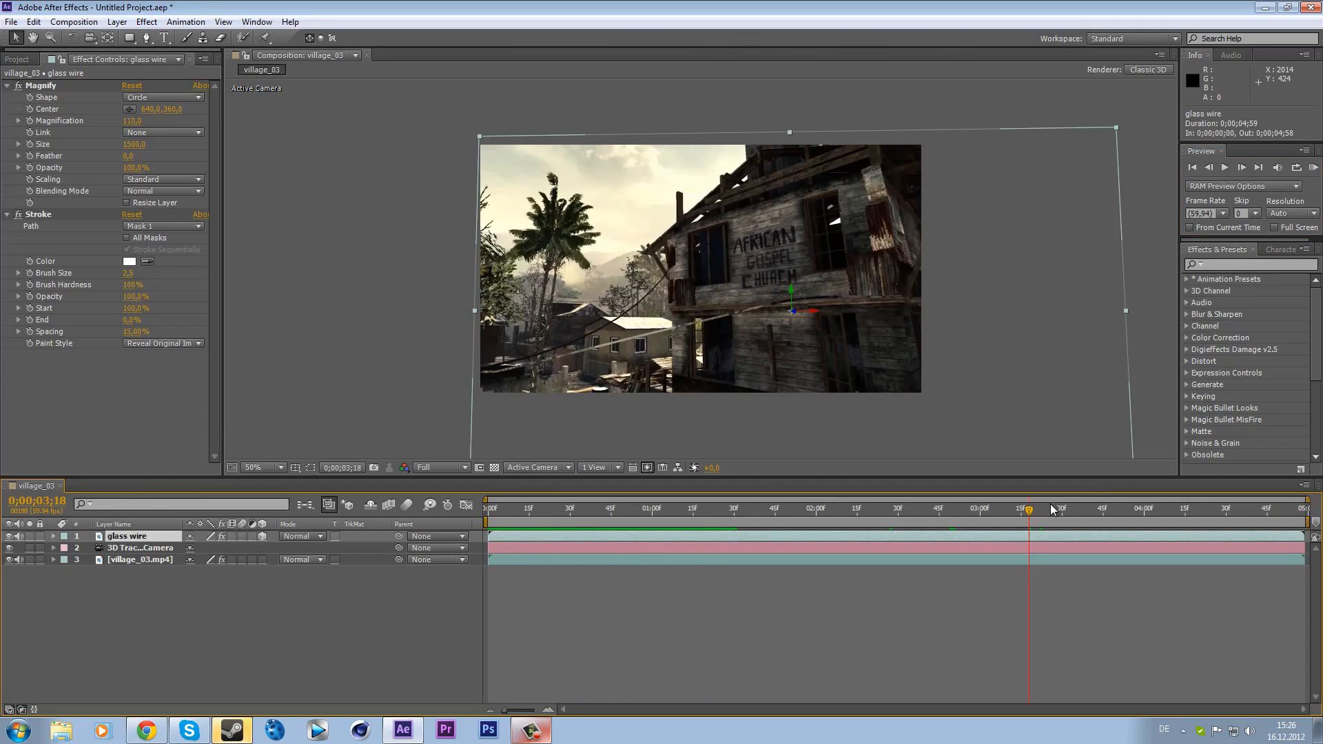
left_click_drag(1002, 523, 477, 520)
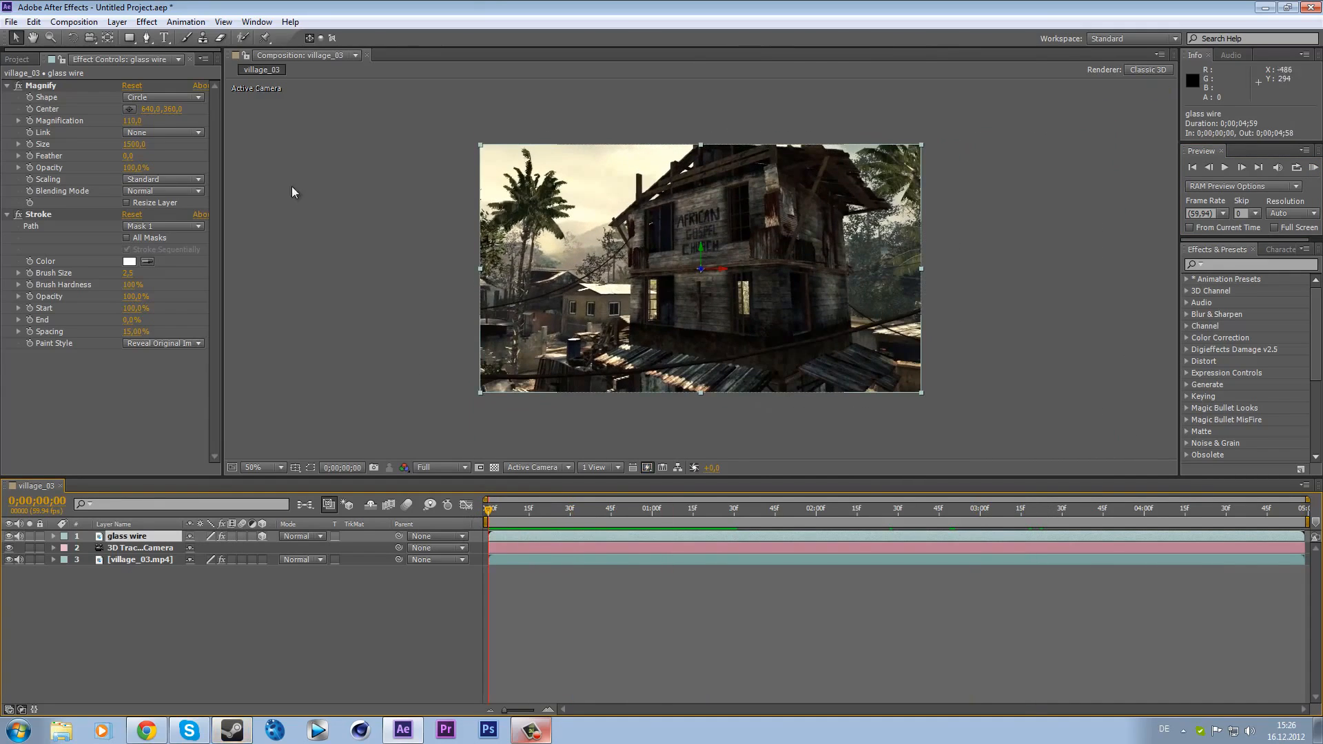
- Collapse the Magnify effect and add a keyframe for the Stroke End at the first frame
left_click(7, 85)
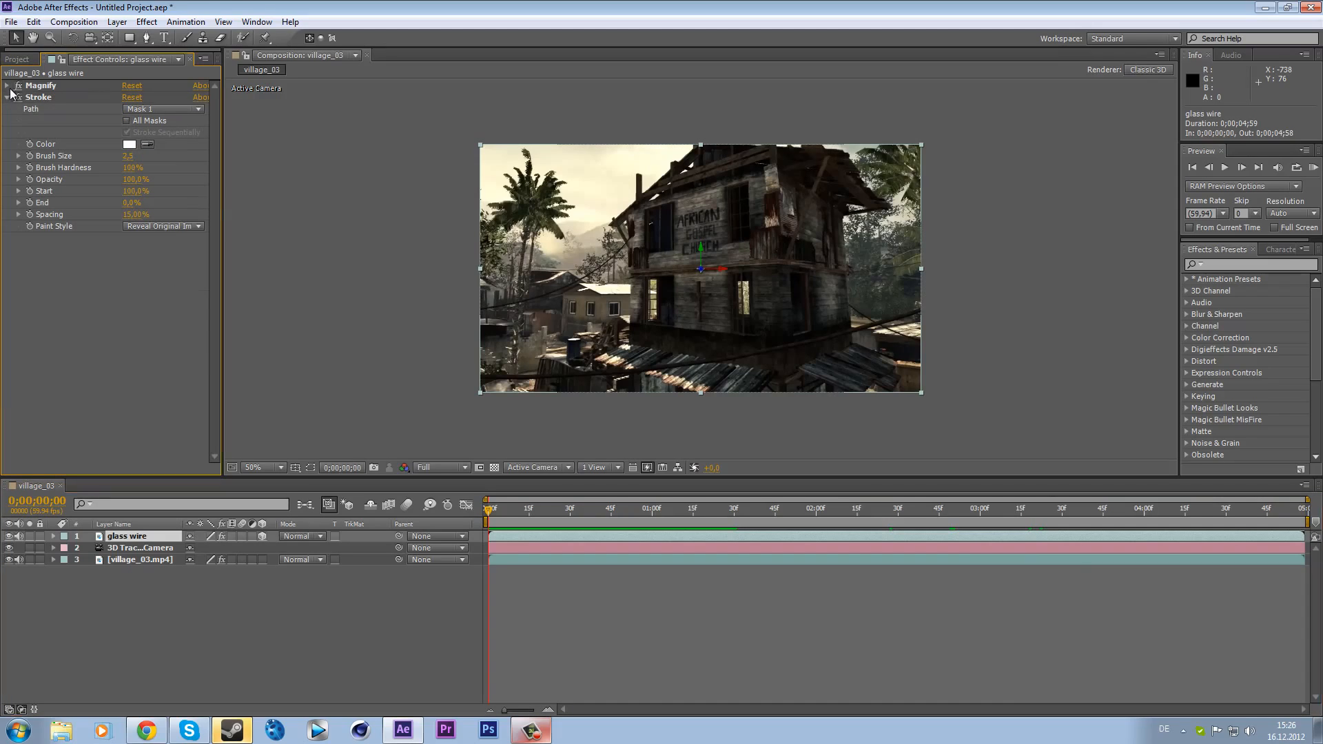
left_click(56, 85)
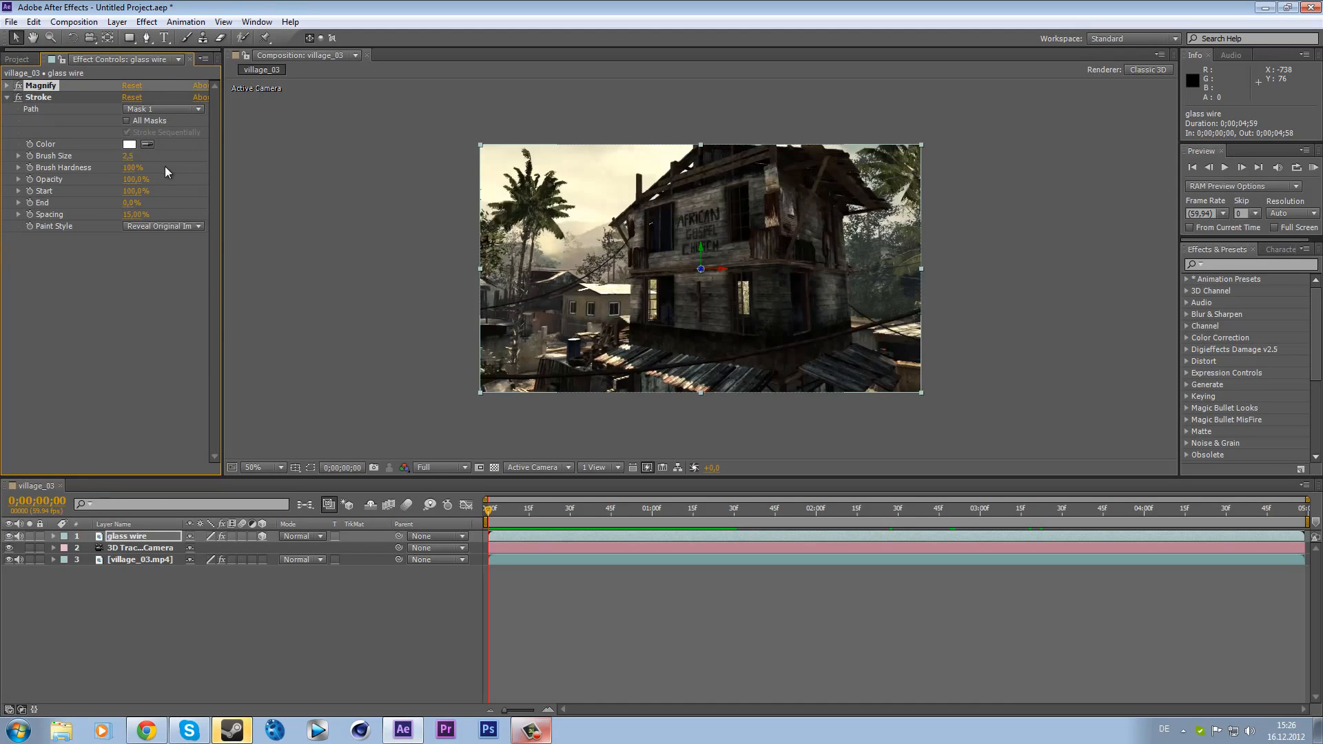
left_click(31, 202)
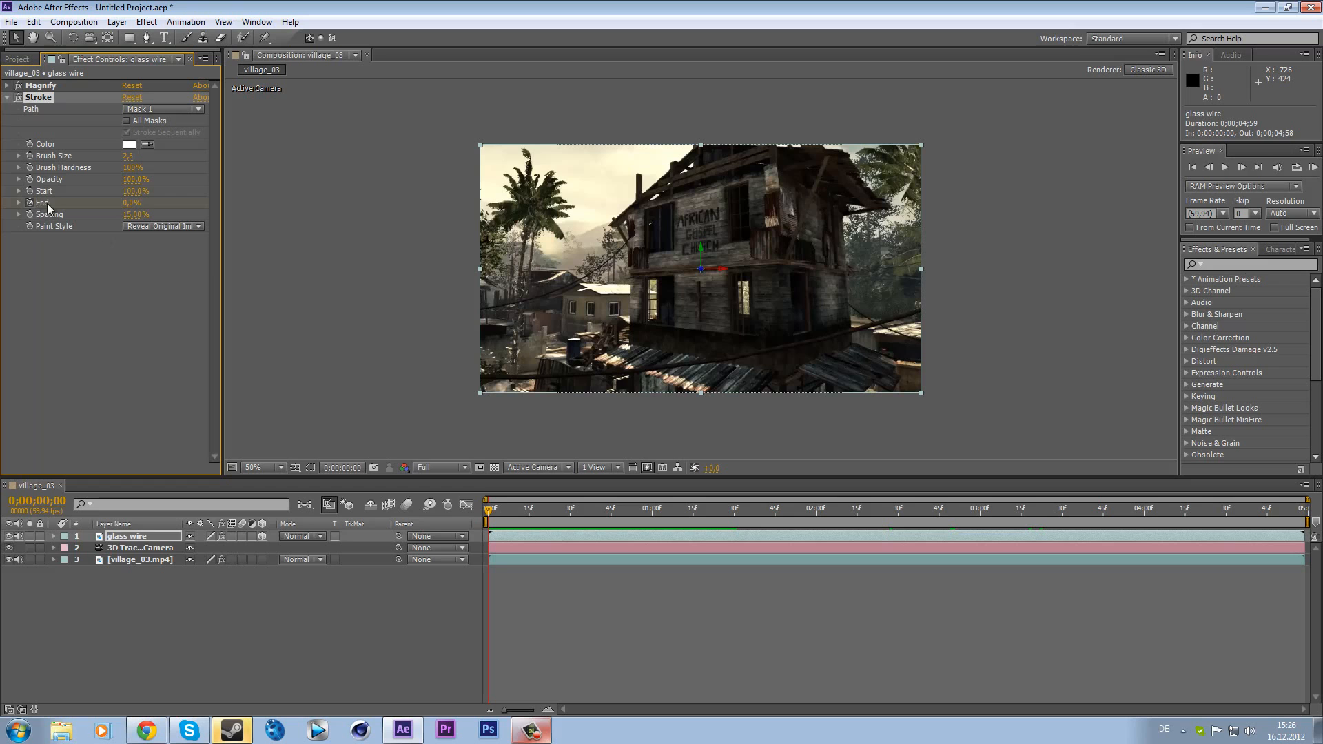
- Keyframe the Stroke End at 100% on the first frame and at 78% at 0;00;02;01
left_click_drag(131, 203, 292, 184)
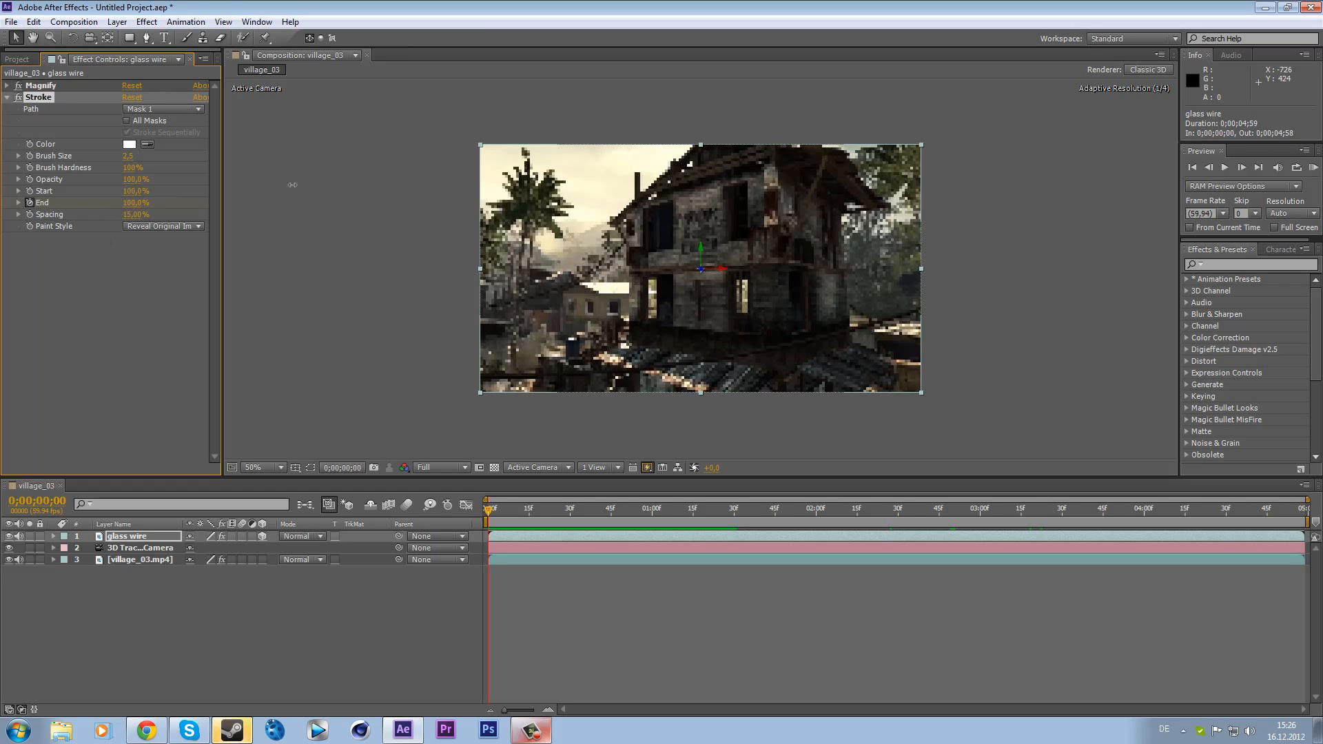
left_click_drag(522, 511, 819, 513)
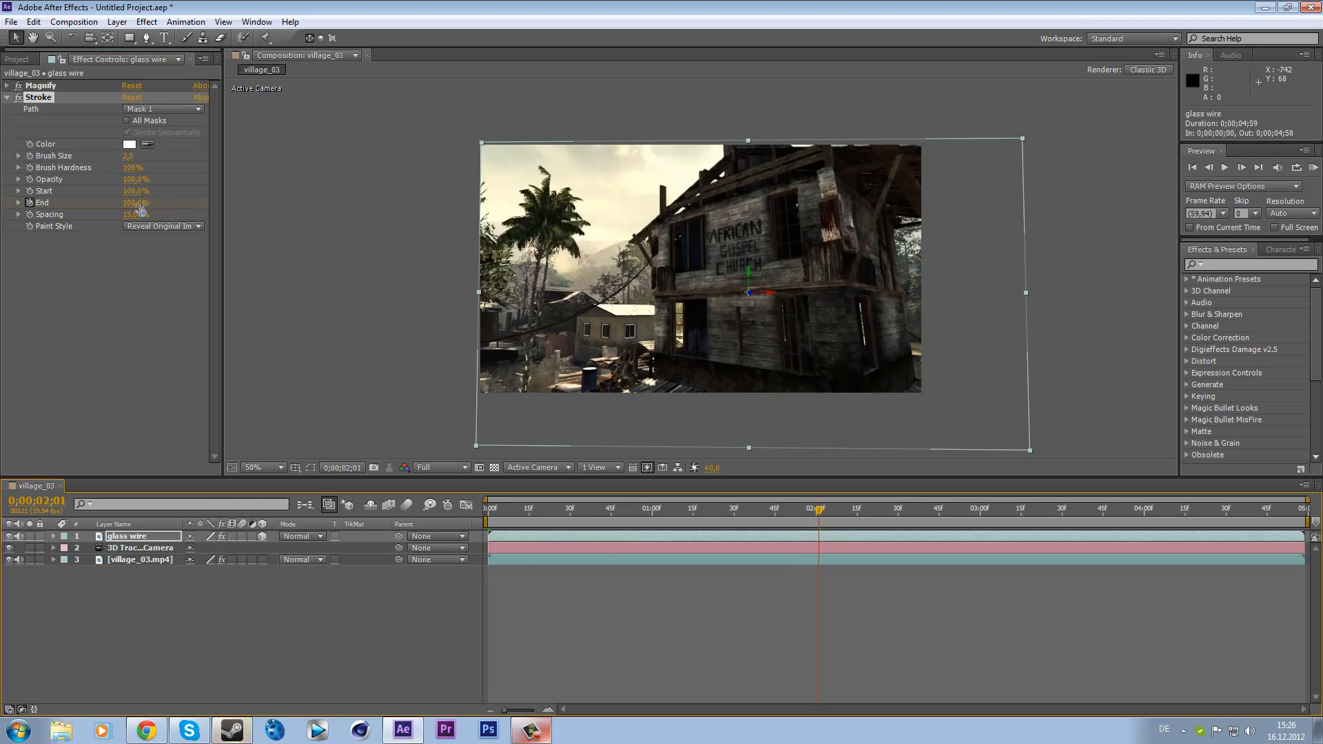
left_click_drag(140, 209, 126, 203)
left_click_drag(120, 204, 121, 204)
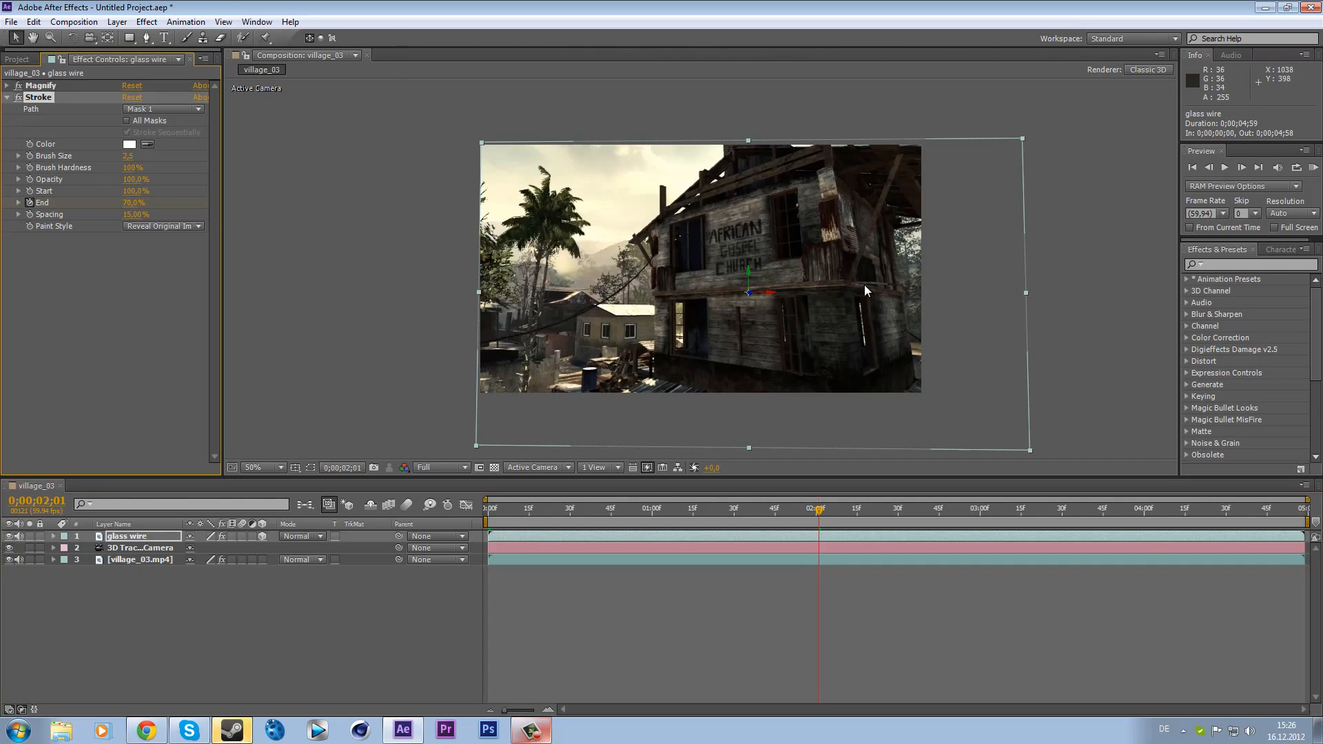
left_click_drag(879, 234, 853, 267)
key("ctrl+z")
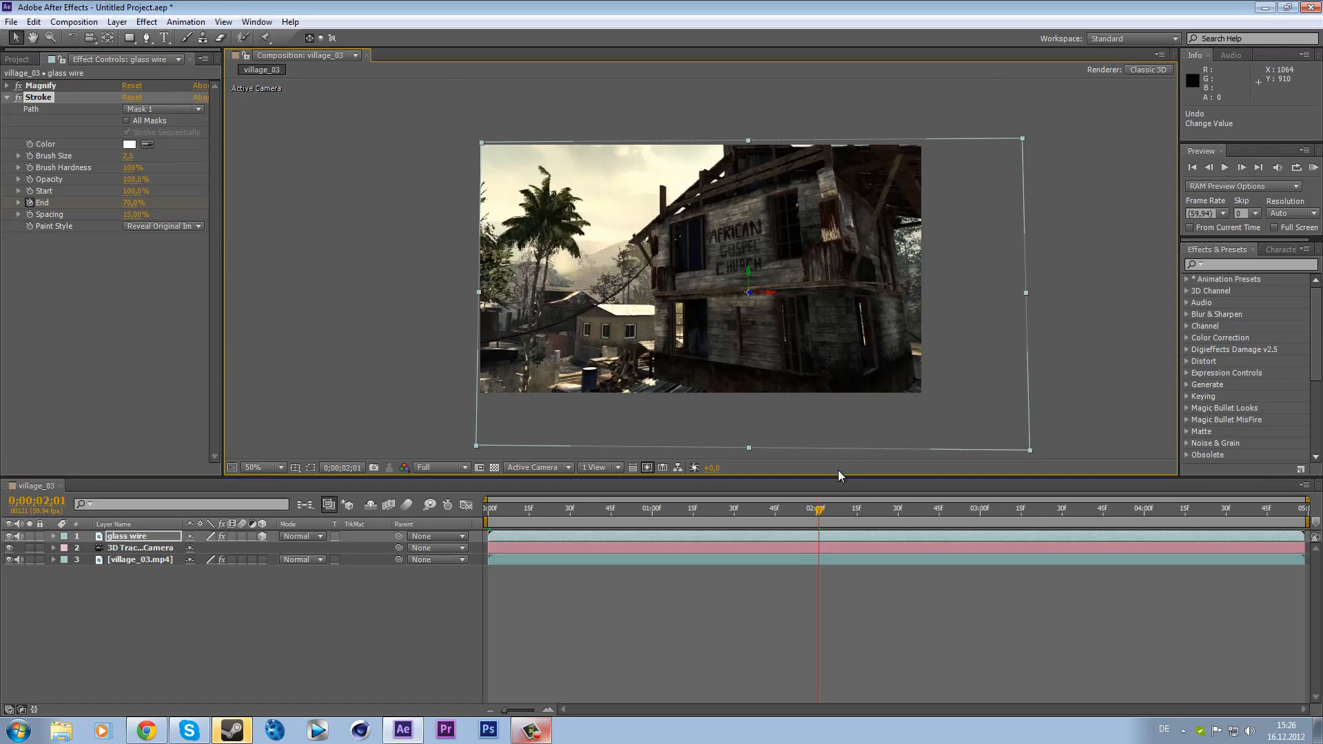
- Add Stroke End keyframes of 82.6% at 0;00;03;44 and 88.0% near the end of the composition
left_click_drag(821, 516, 1101, 517)
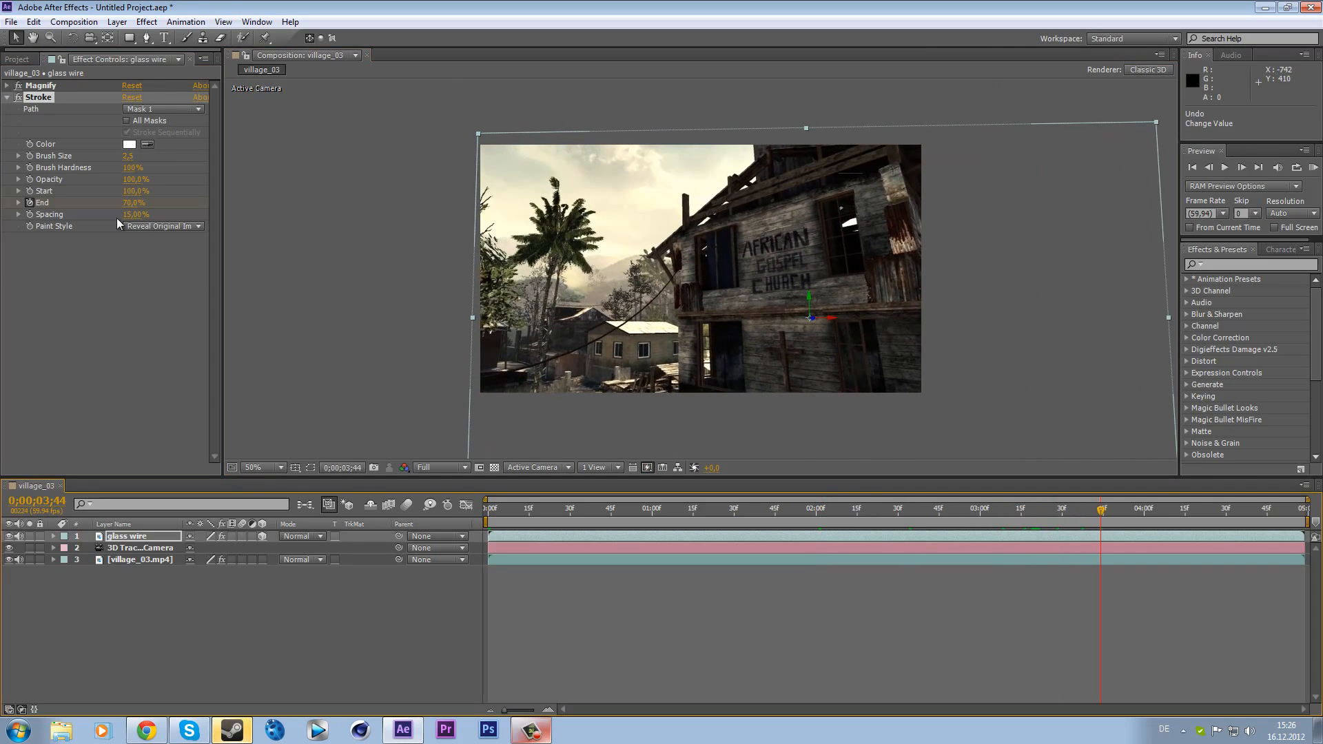
left_click_drag(121, 207, 121, 207)
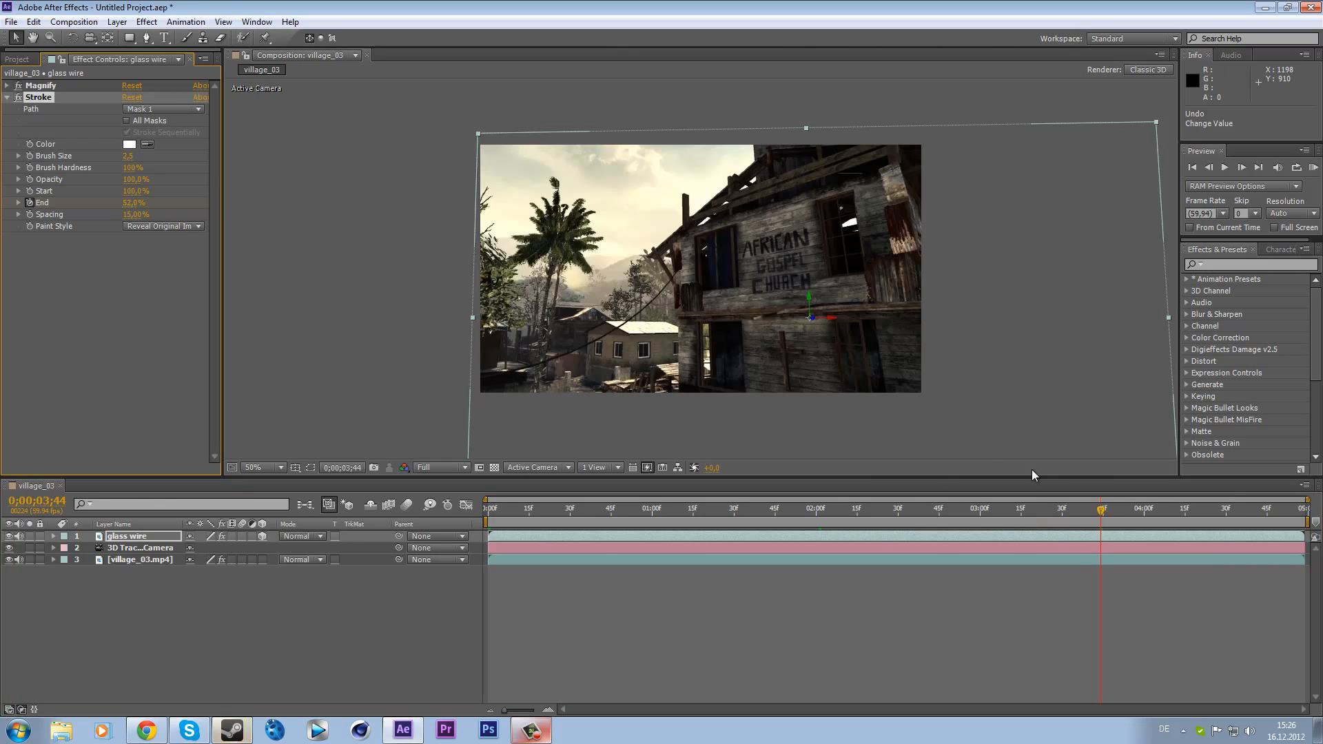
left_click_drag(1102, 510, 1279, 510)
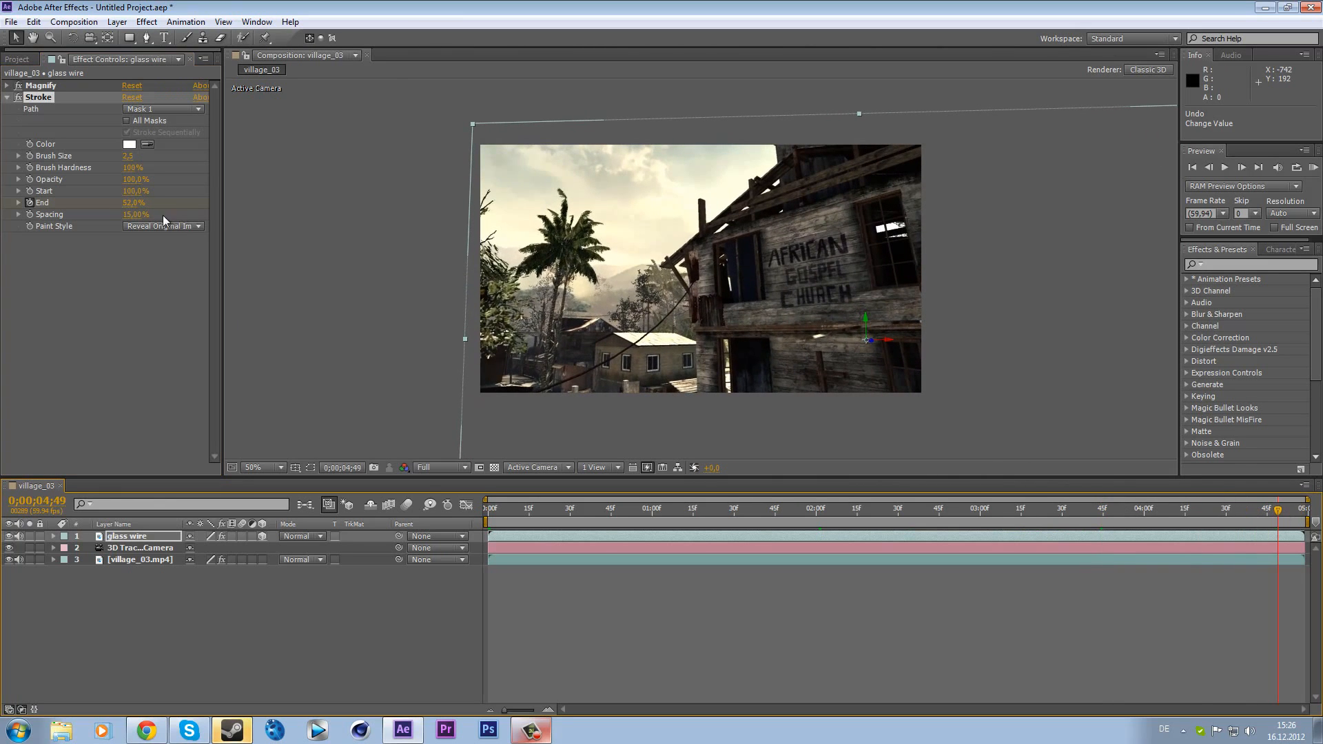
left_click_drag(125, 201, 146, 201)
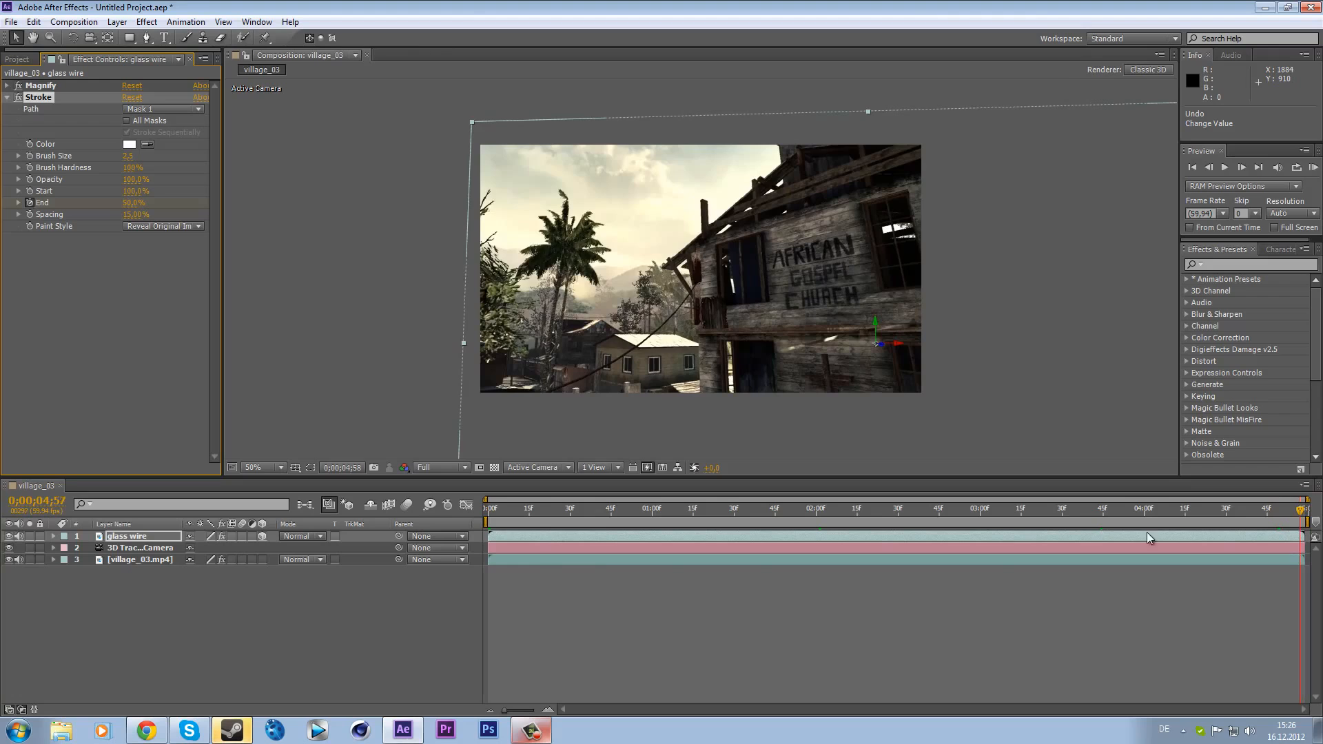
- Run a RAM preview of the composition from 0;00;01;31 and stop playback
left_click_drag(1133, 512, 736, 517)
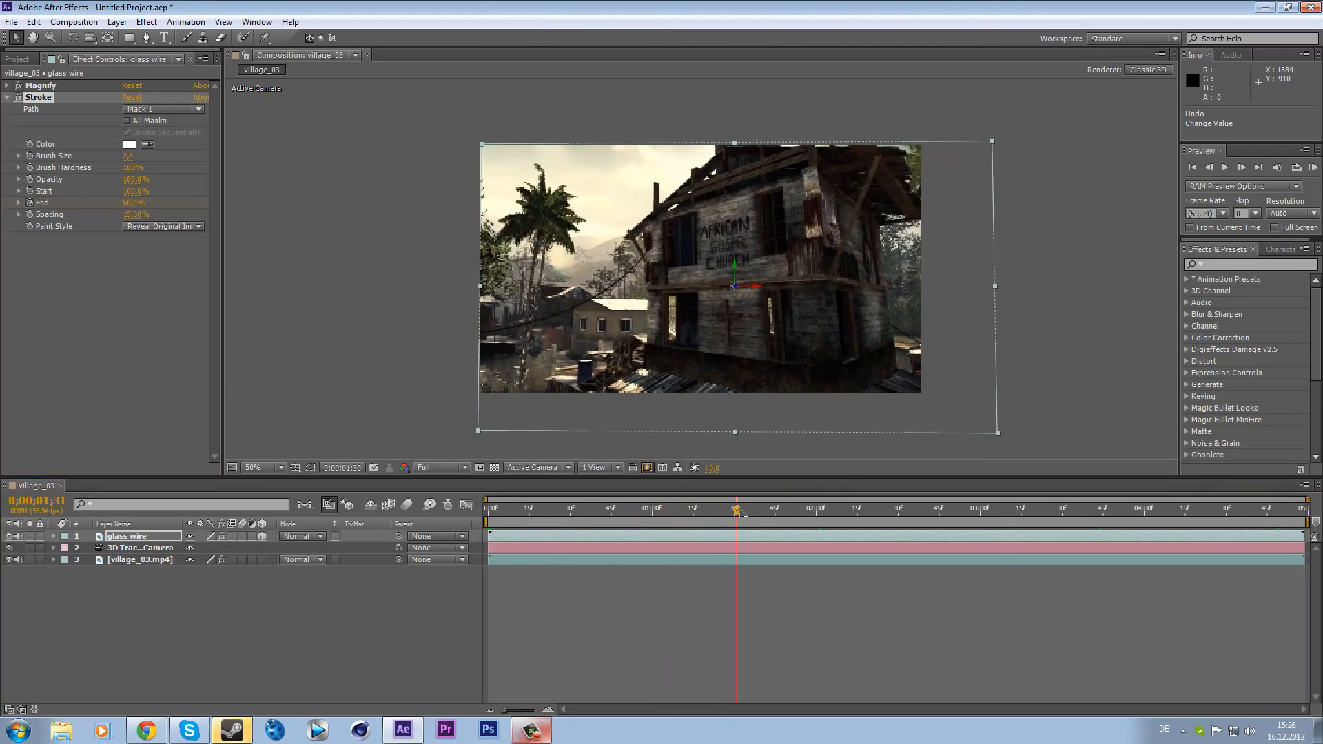
left_click(1309, 169)
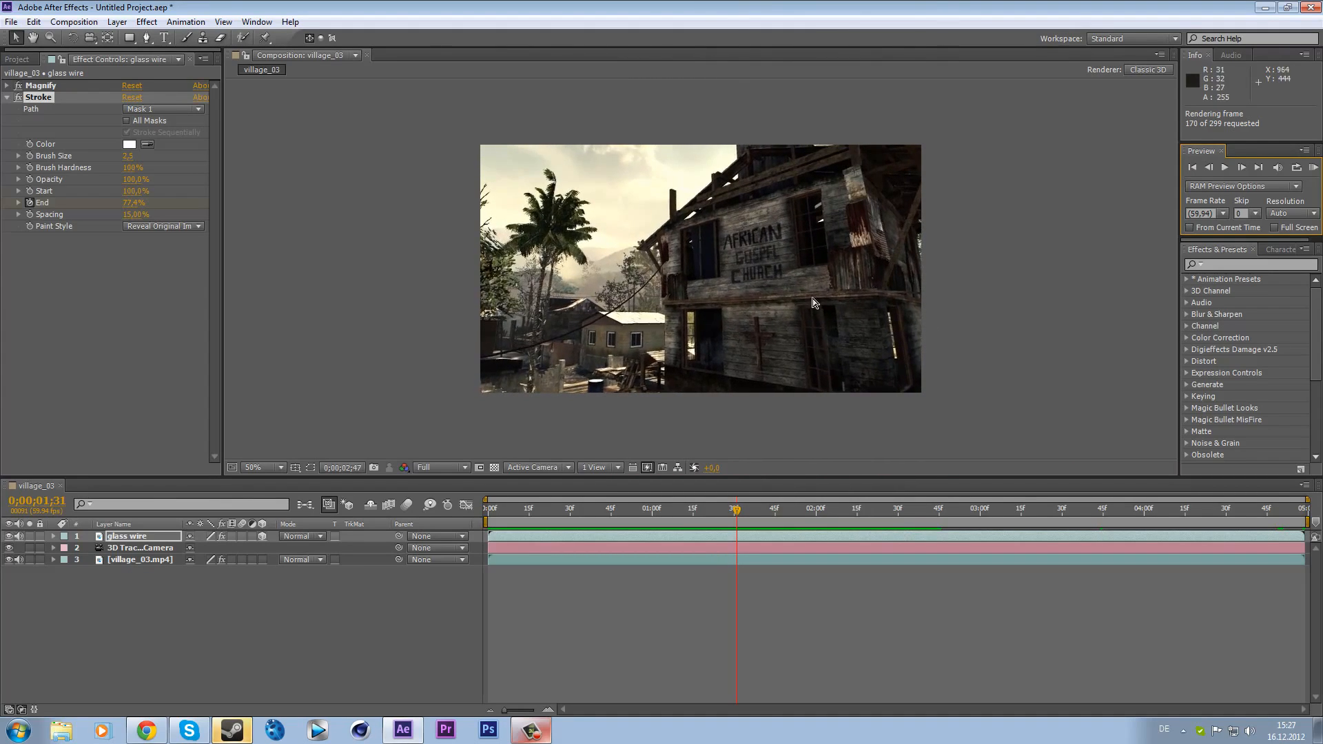
left_click(1314, 168)
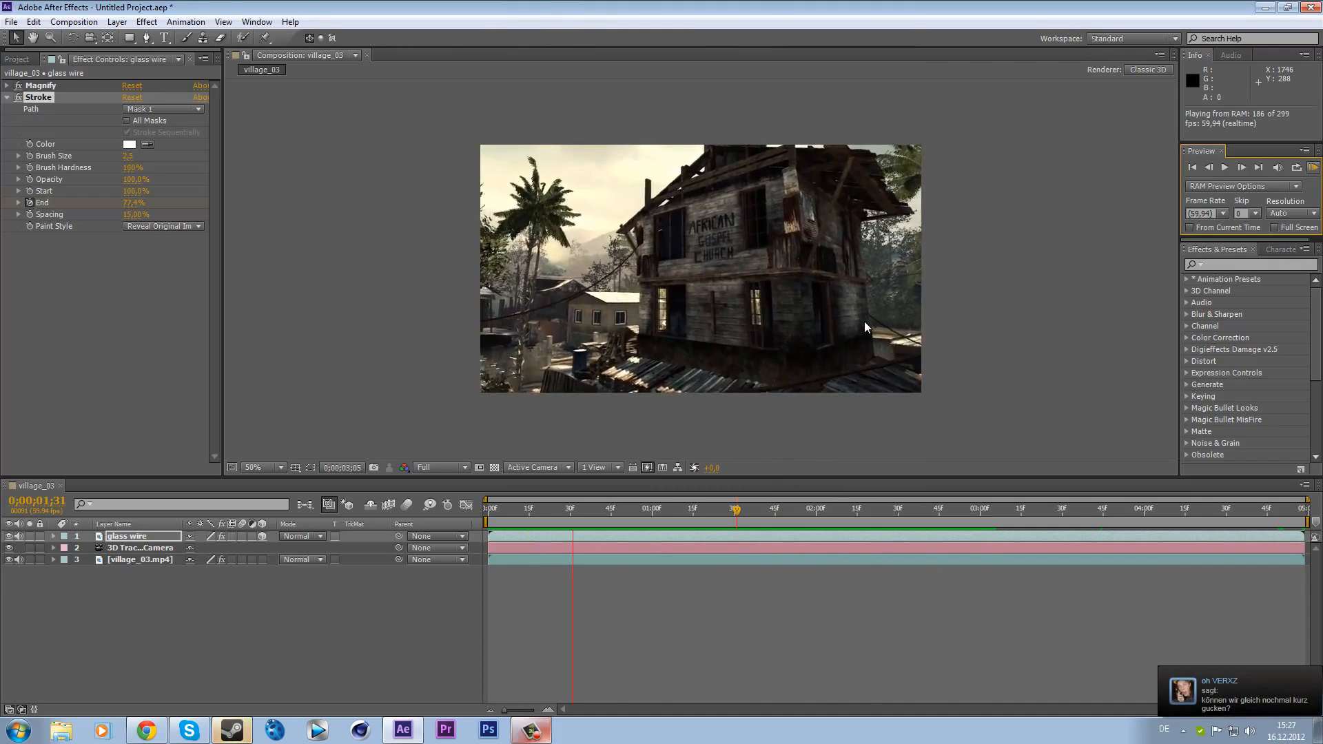
key("space")
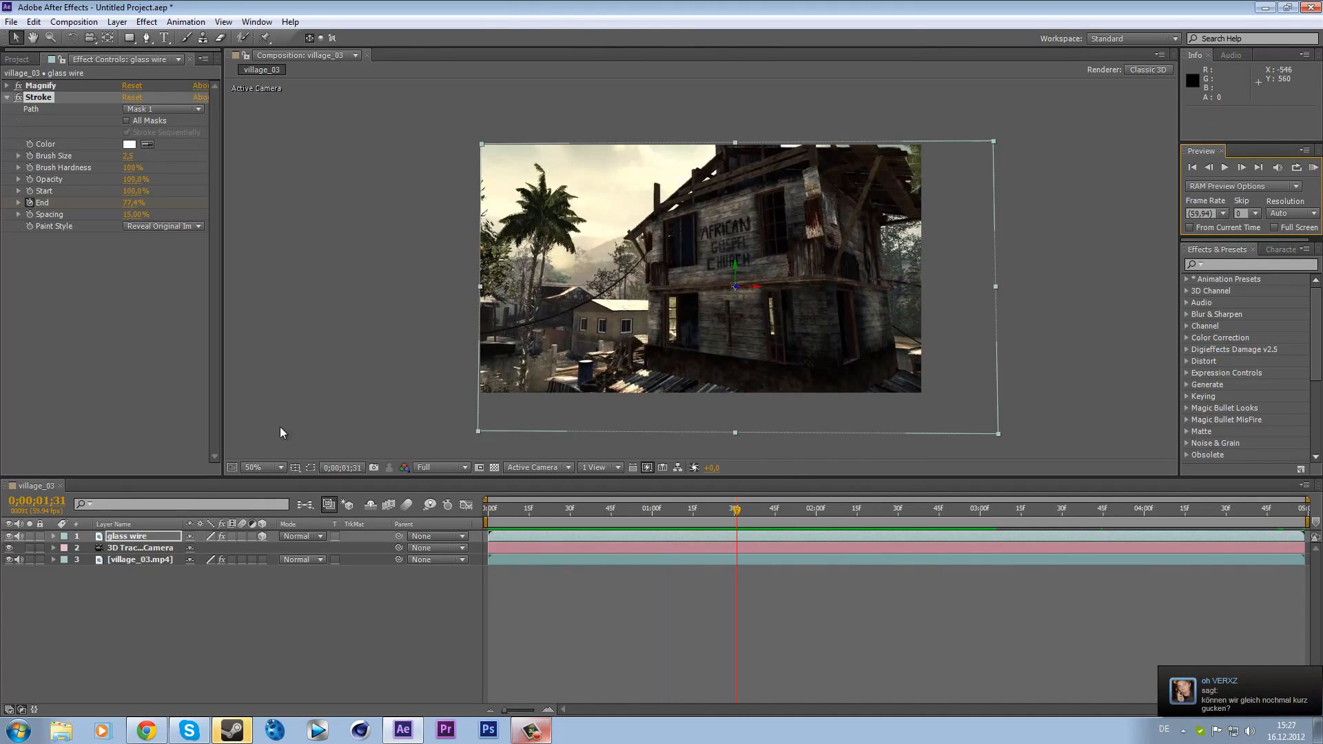
- Rotate the glass wire layer around its Y axis and set its Scale to 110%
left_click(157, 535)
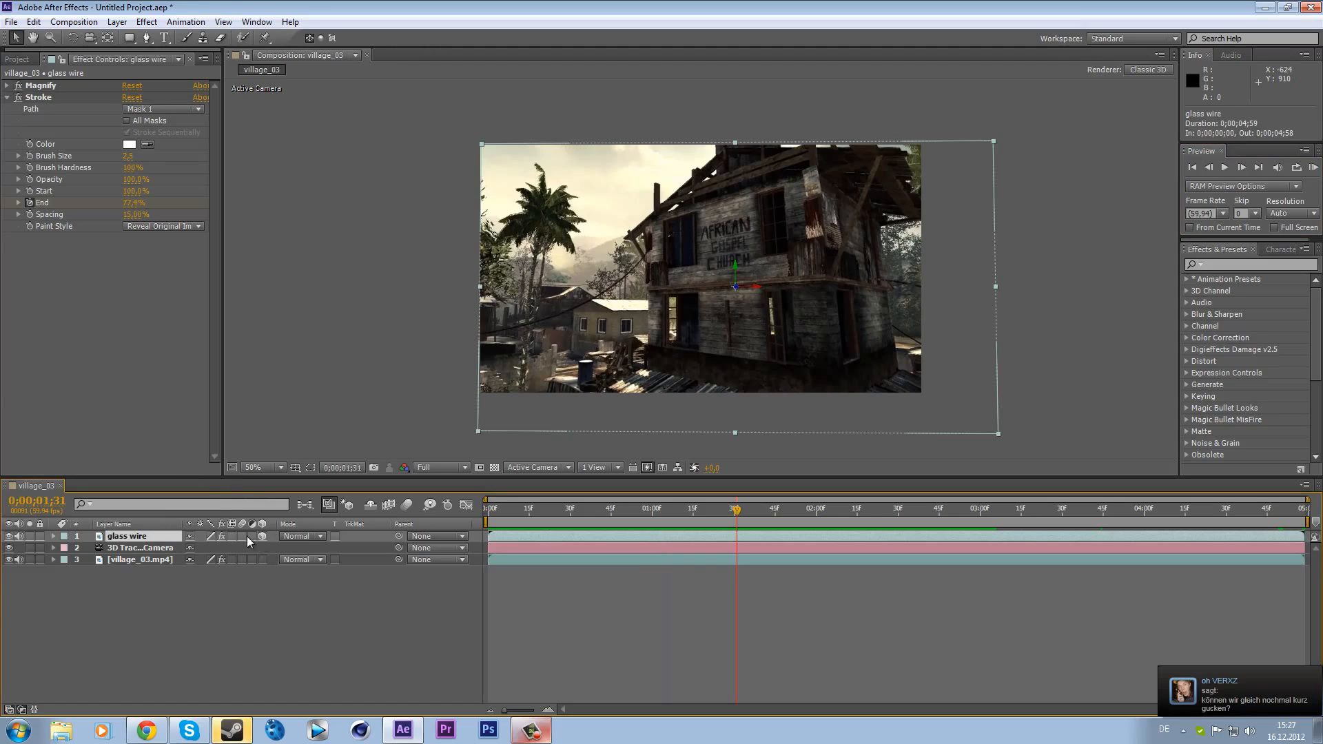
key("r")
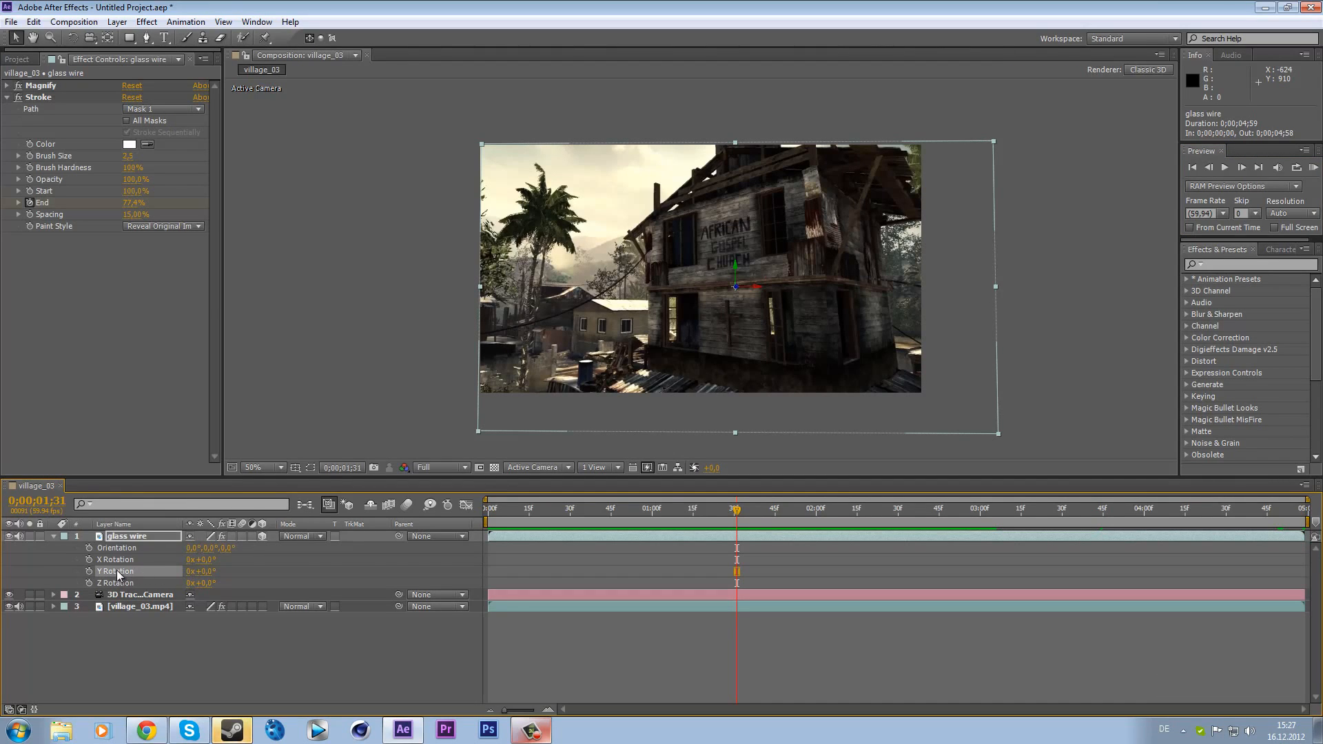
left_click_drag(207, 576, 216, 570)
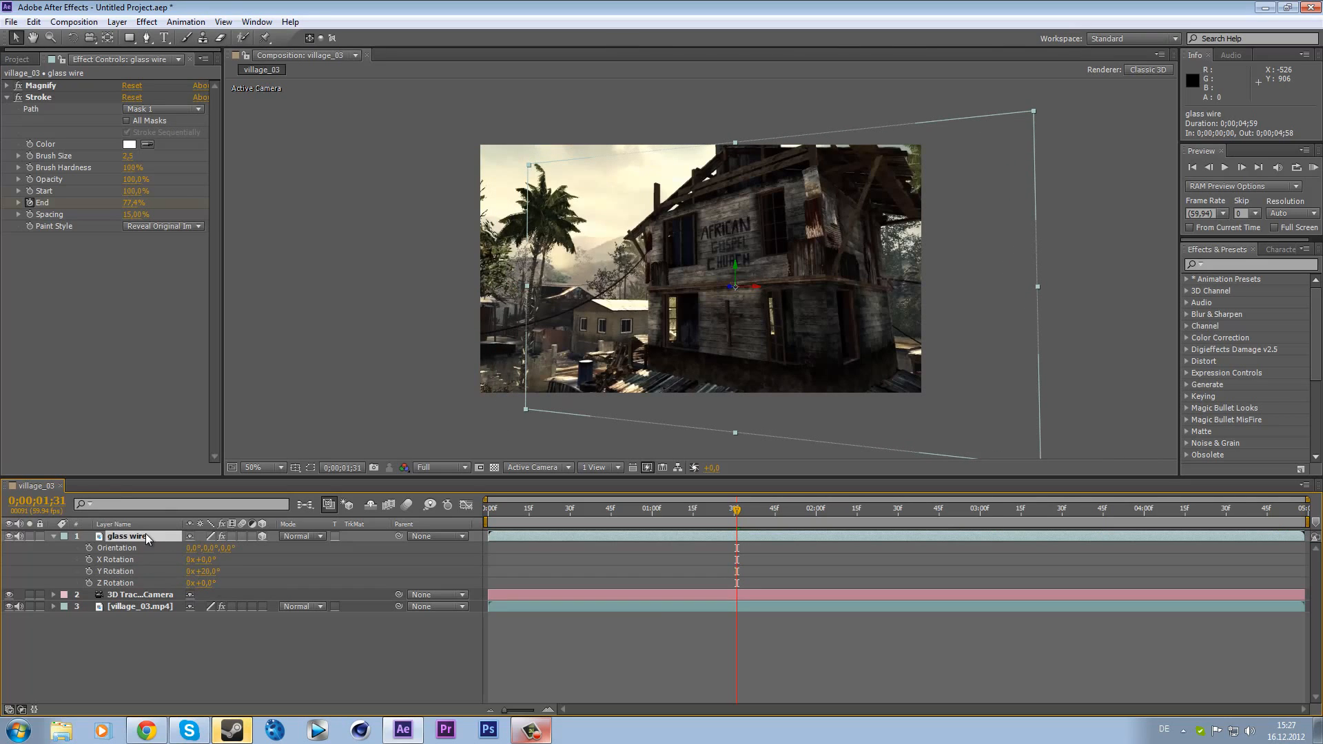
type("s110")
key("Return")
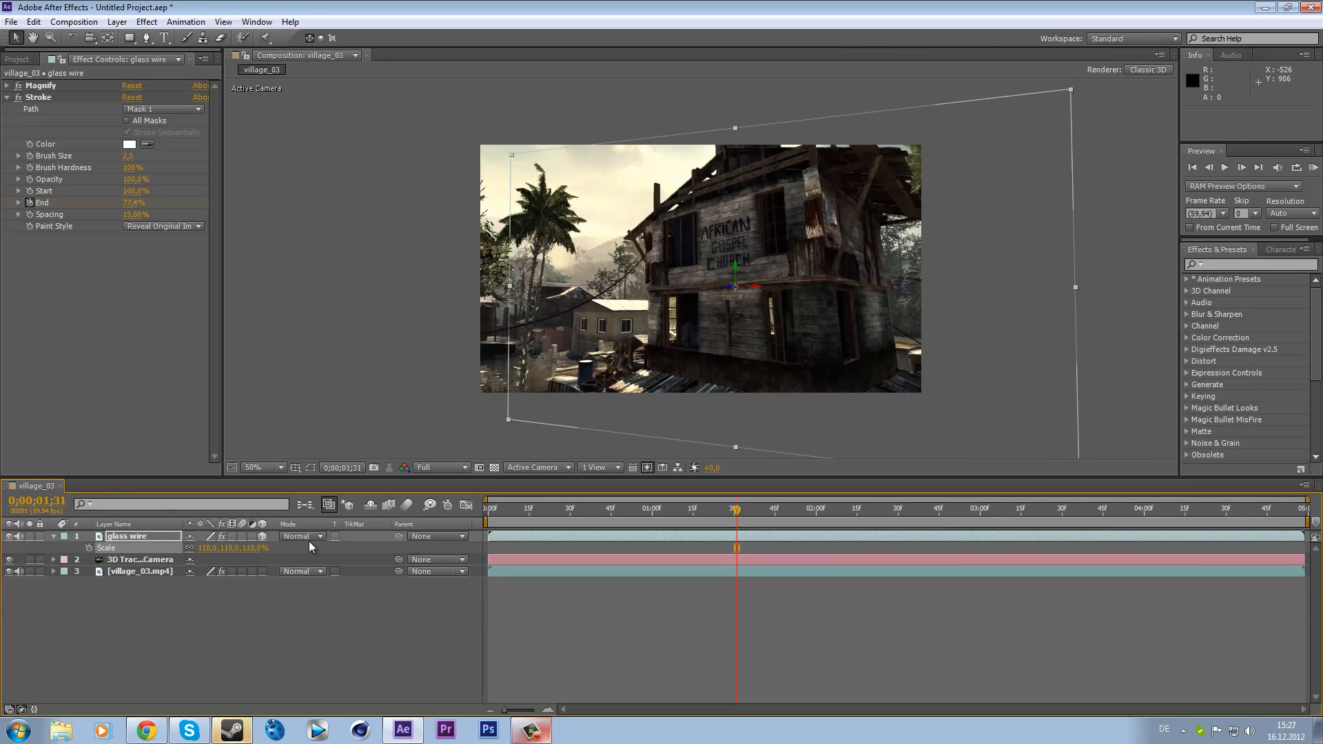
- Nudge the glass wire layer's Position value and scrub the timeline to check the alignment
left_click(115, 524)
key("p")
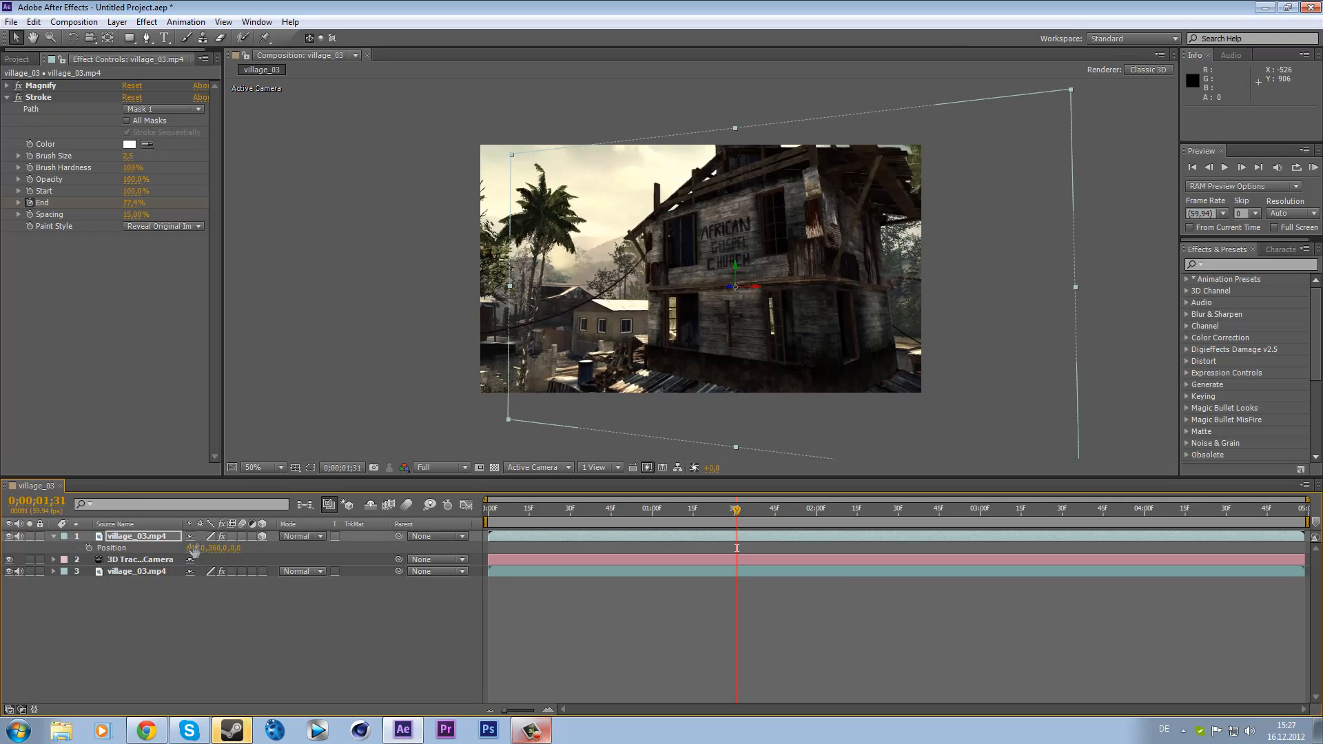
mouse_move(194, 550)
left_mouse_down()
mouse_move(129, 550)
mouse_move(190, 544)
left_mouse_up()
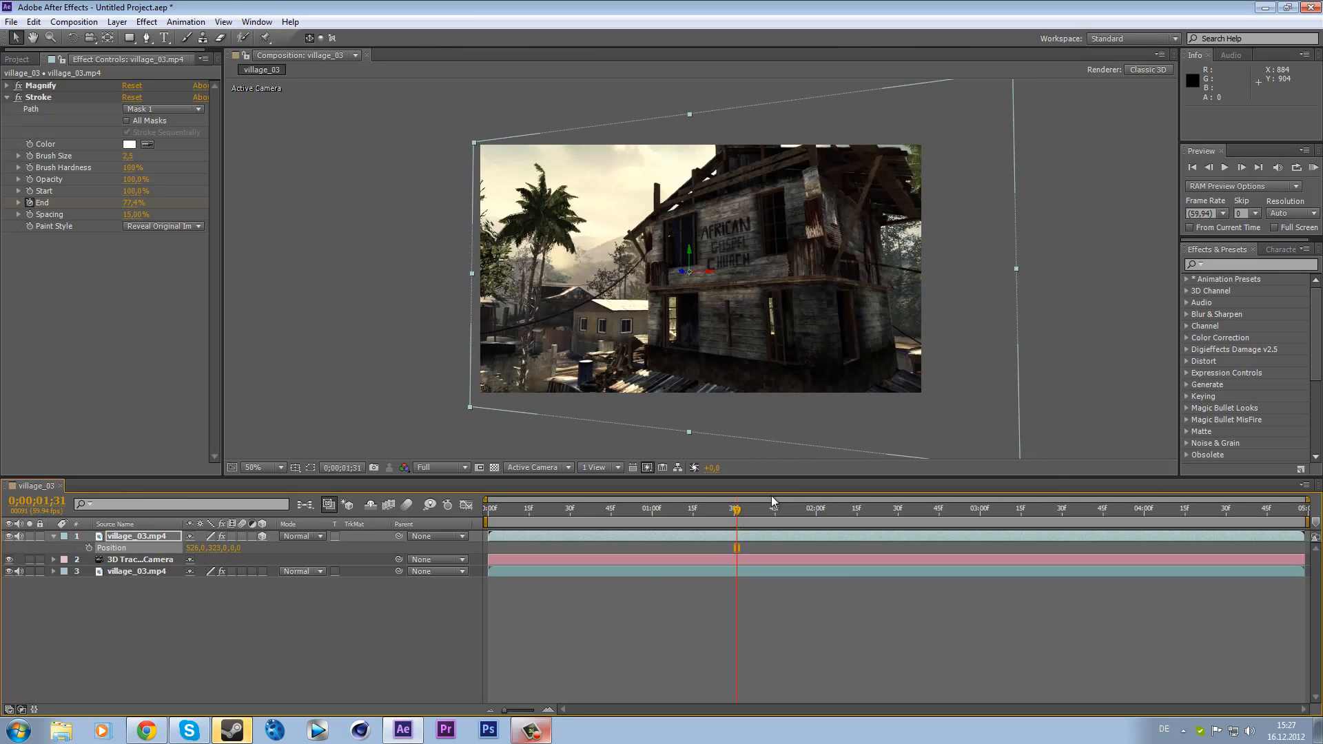
left_click_drag(773, 501, 466, 564)
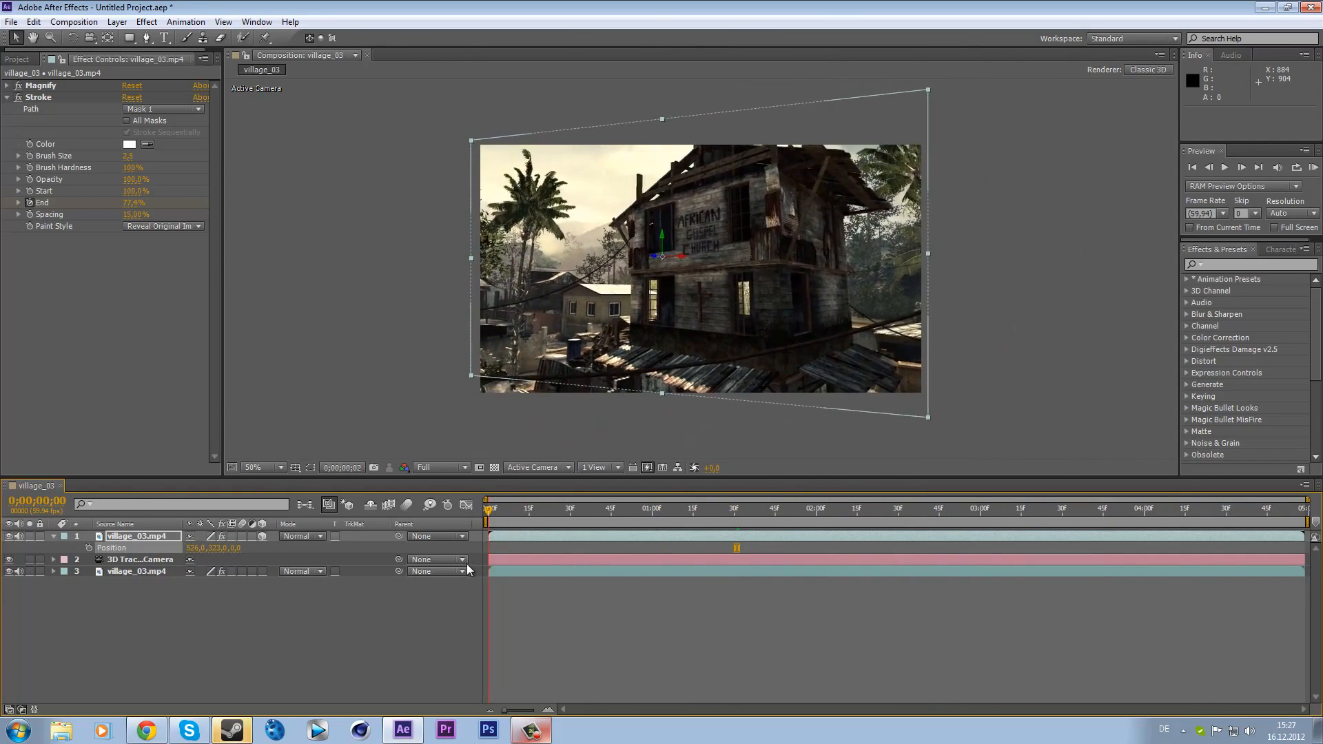
mouse_move(501, 510)
left_mouse_down()
mouse_move(678, 497)
mouse_move(827, 508)
left_mouse_up()
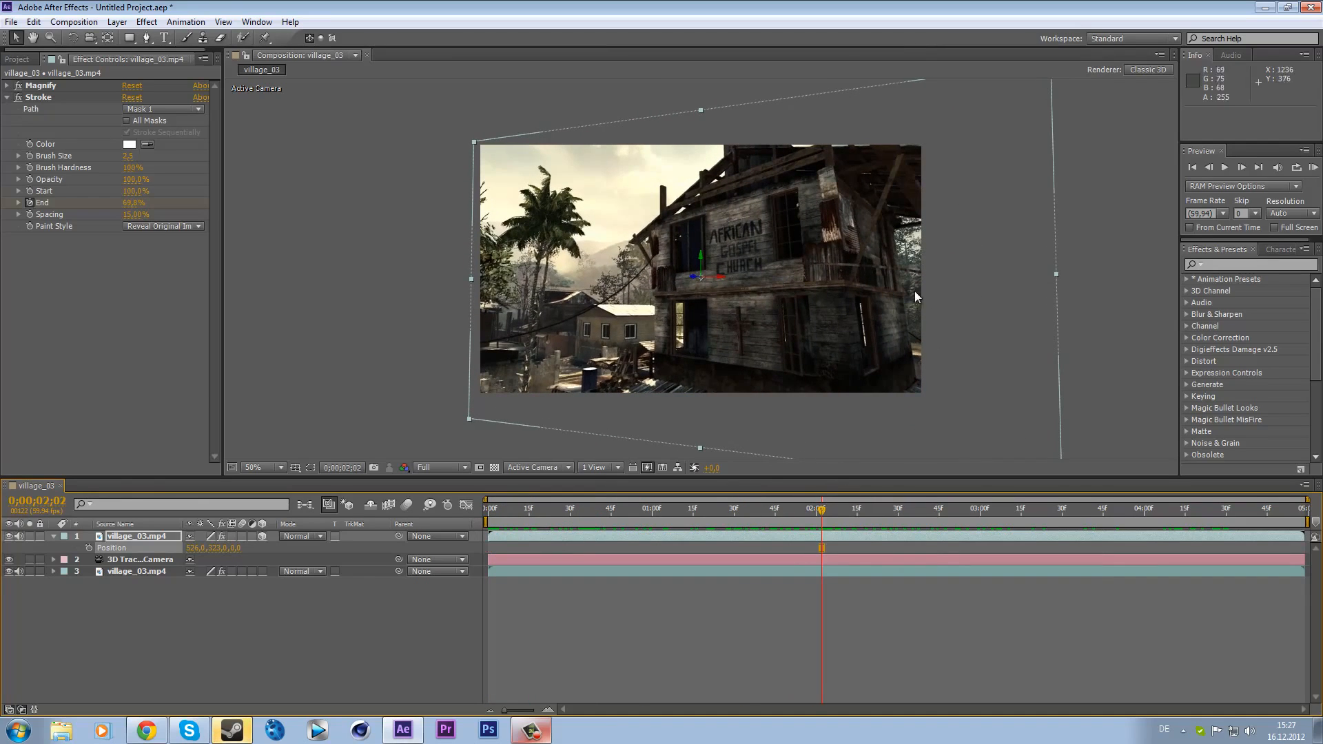
- Search the effects for "looks" and apply the Looks effect to the glass wire layer
left_click(1226, 266)
type("looks")
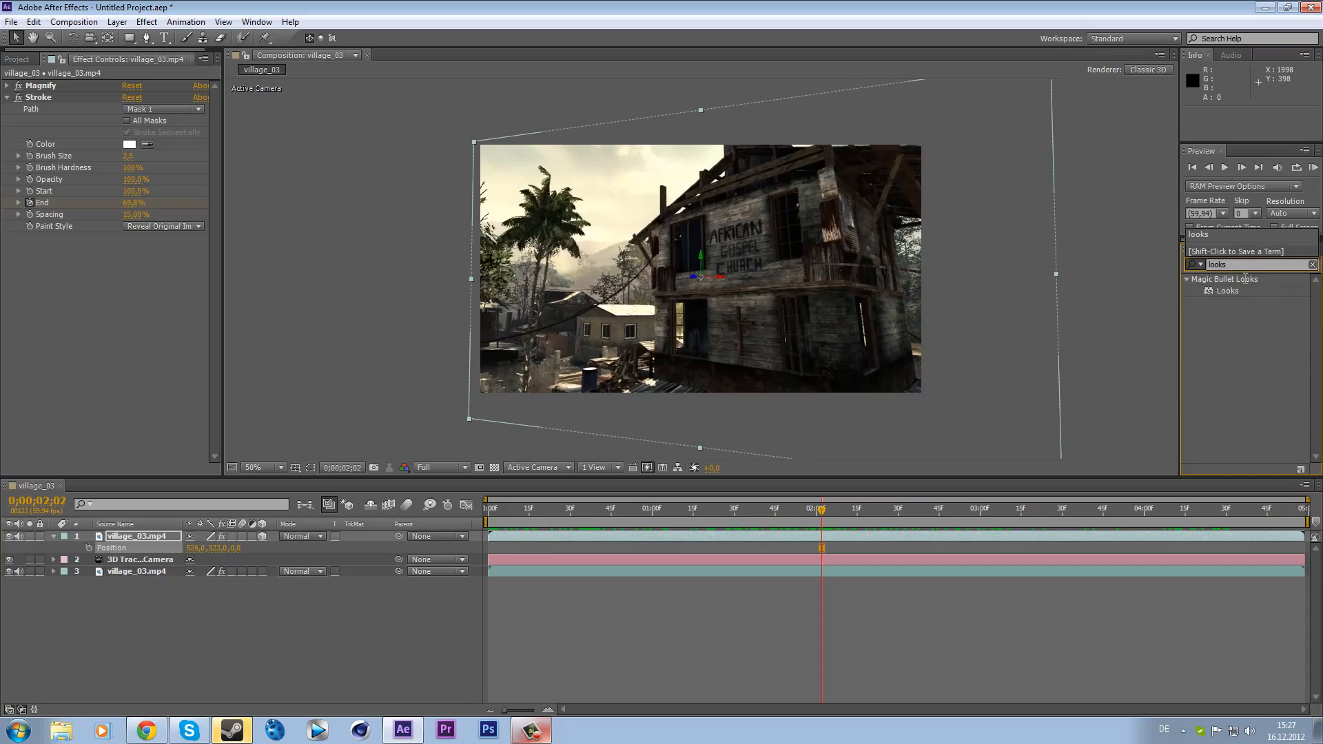
left_click_drag(1228, 291, 53, 89)
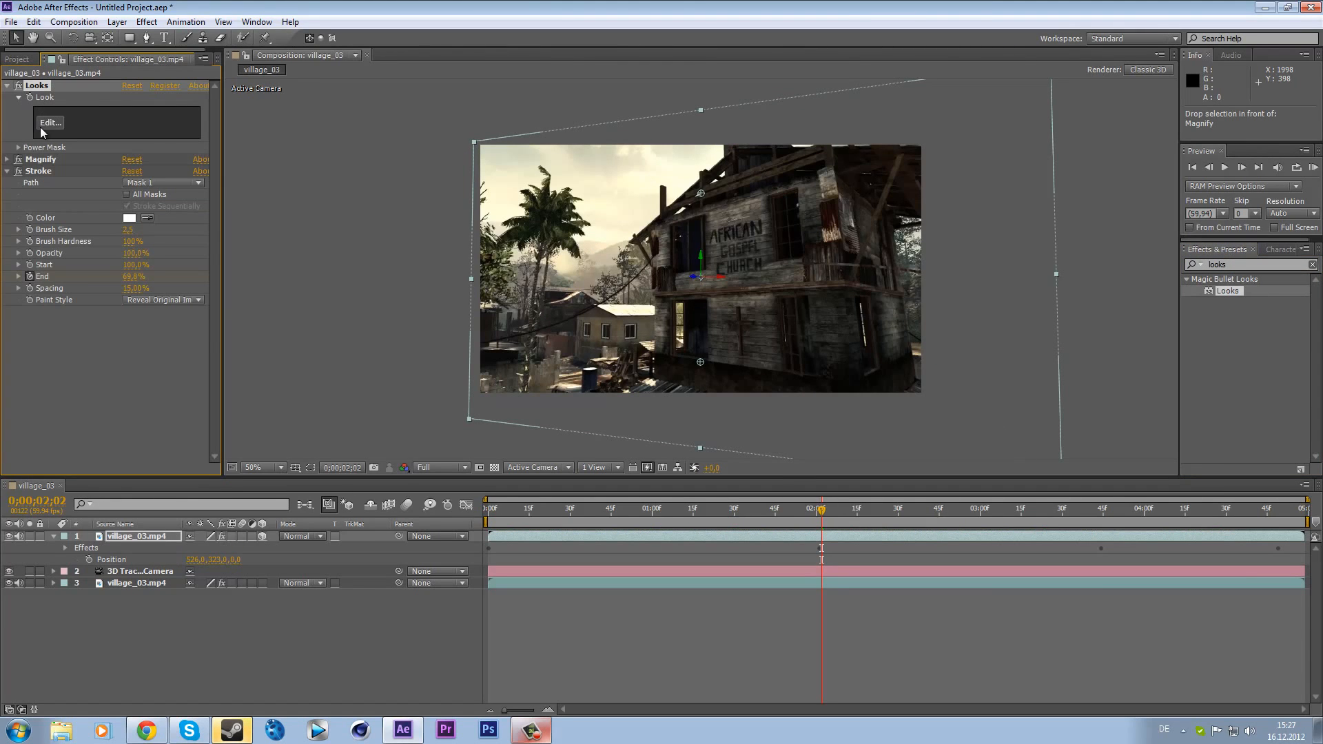
- Open the Looks editor, choose the Cinematic Blockbuster look, and finish editing
left_click(42, 125)
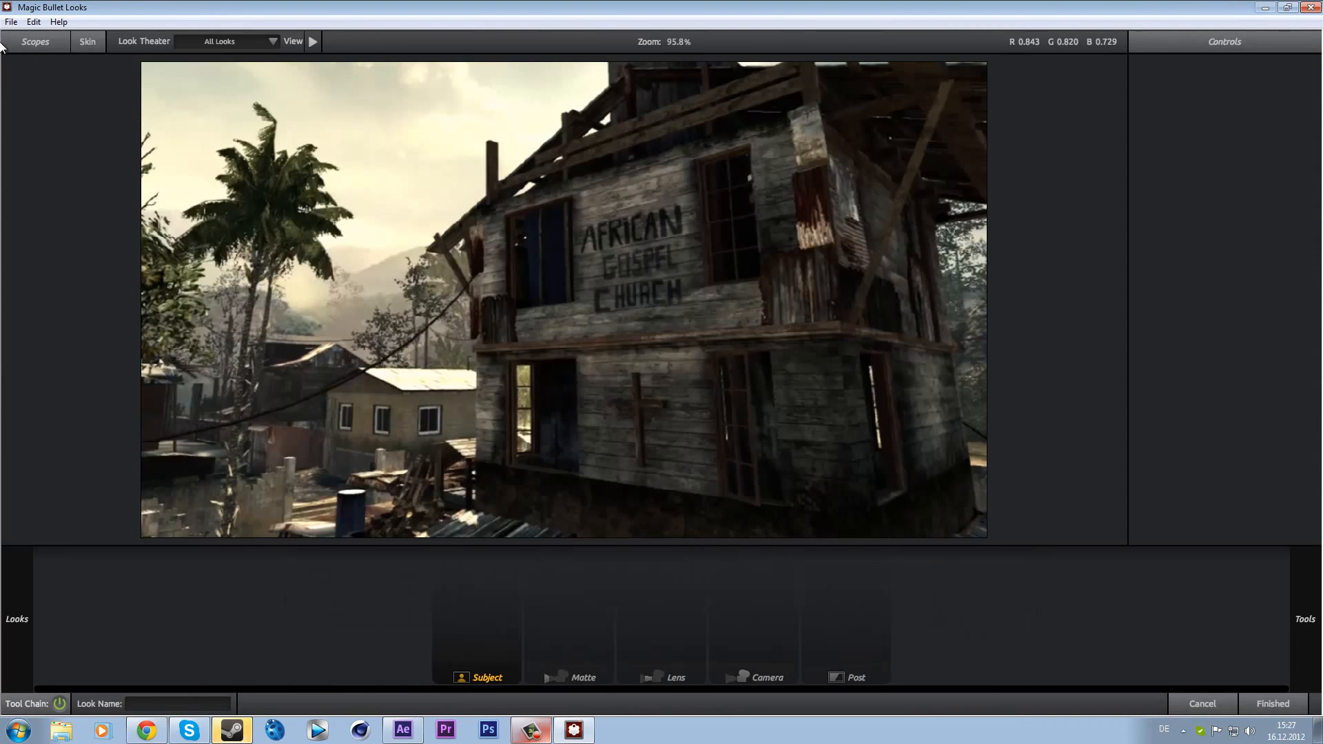
mouse_move(3, 138)
left_click(164, 276)
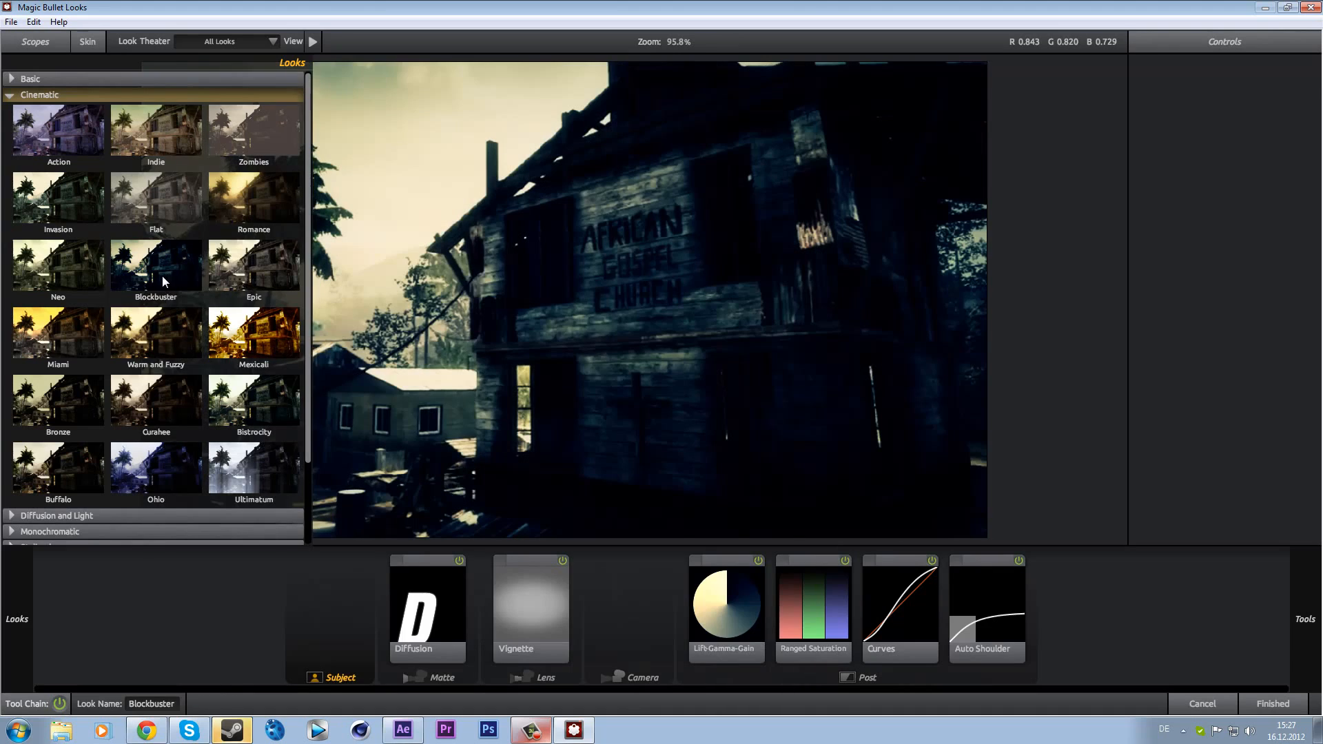
mouse_move(89, 116)
mouse_move(1, 147)
left_click(12, 96)
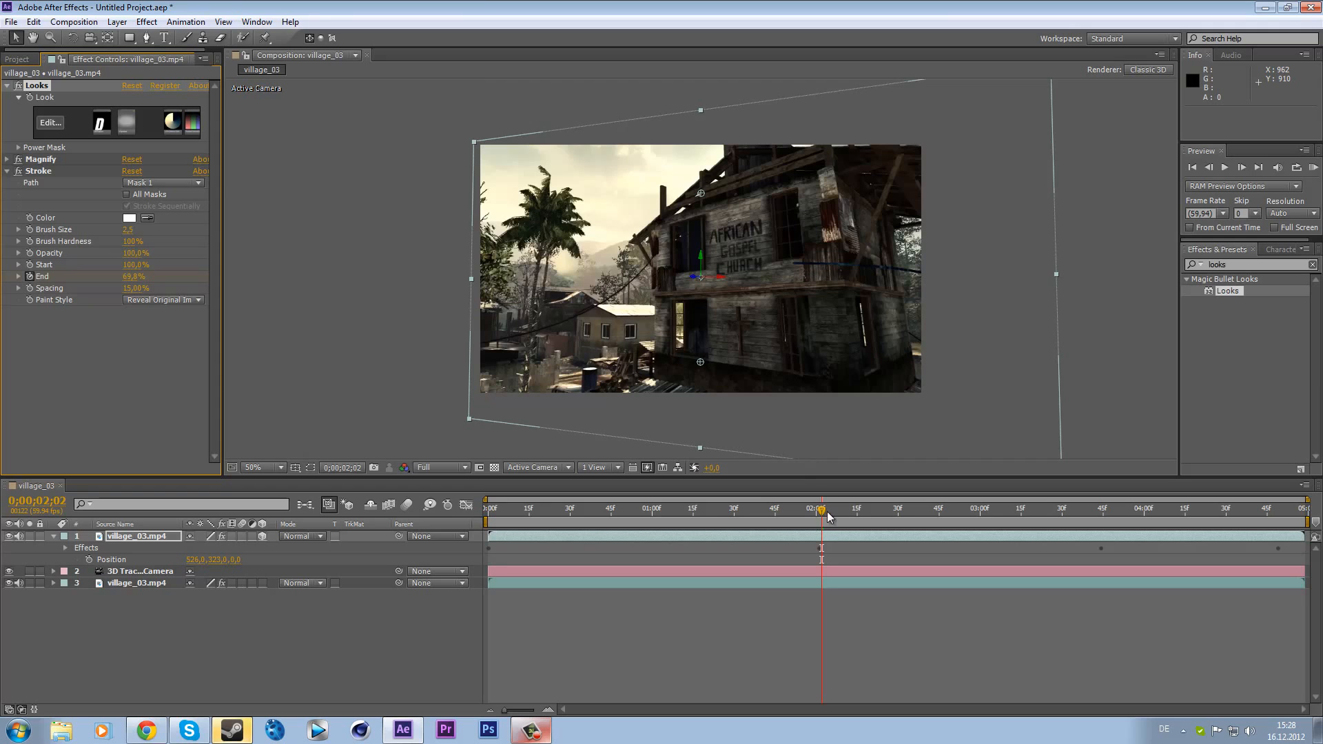
- Run a RAM preview and scrub through the timeline to review the animated glass wire
left_click_drag(829, 516, 917, 537)
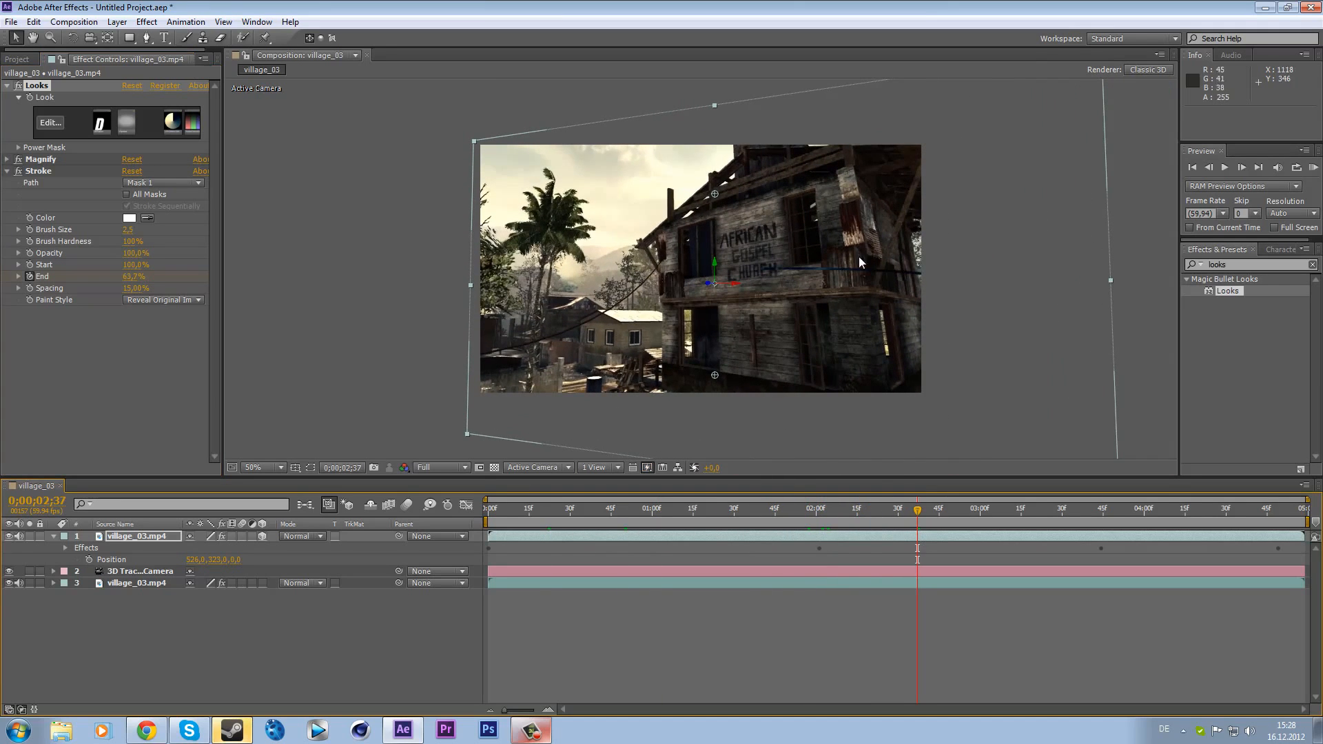
left_click(1314, 169)
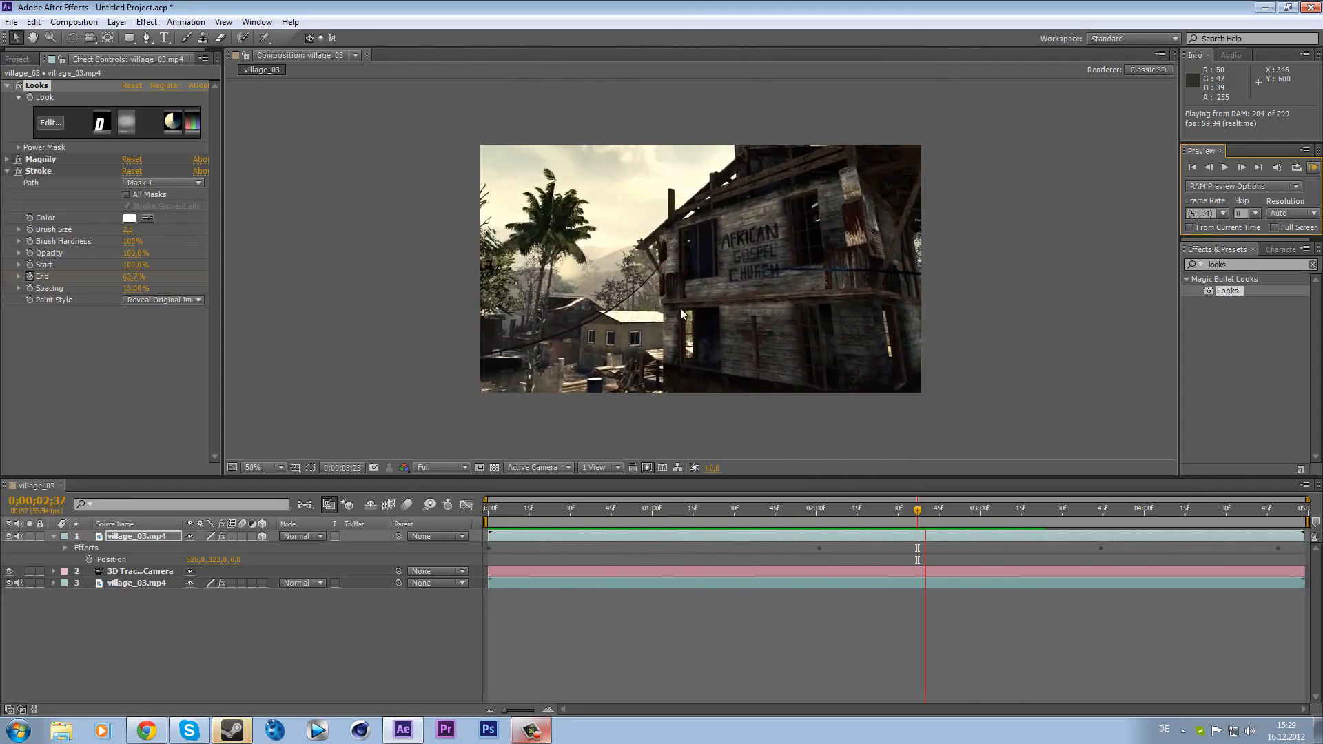
key("space")
left_click_drag(929, 513, 821, 489)
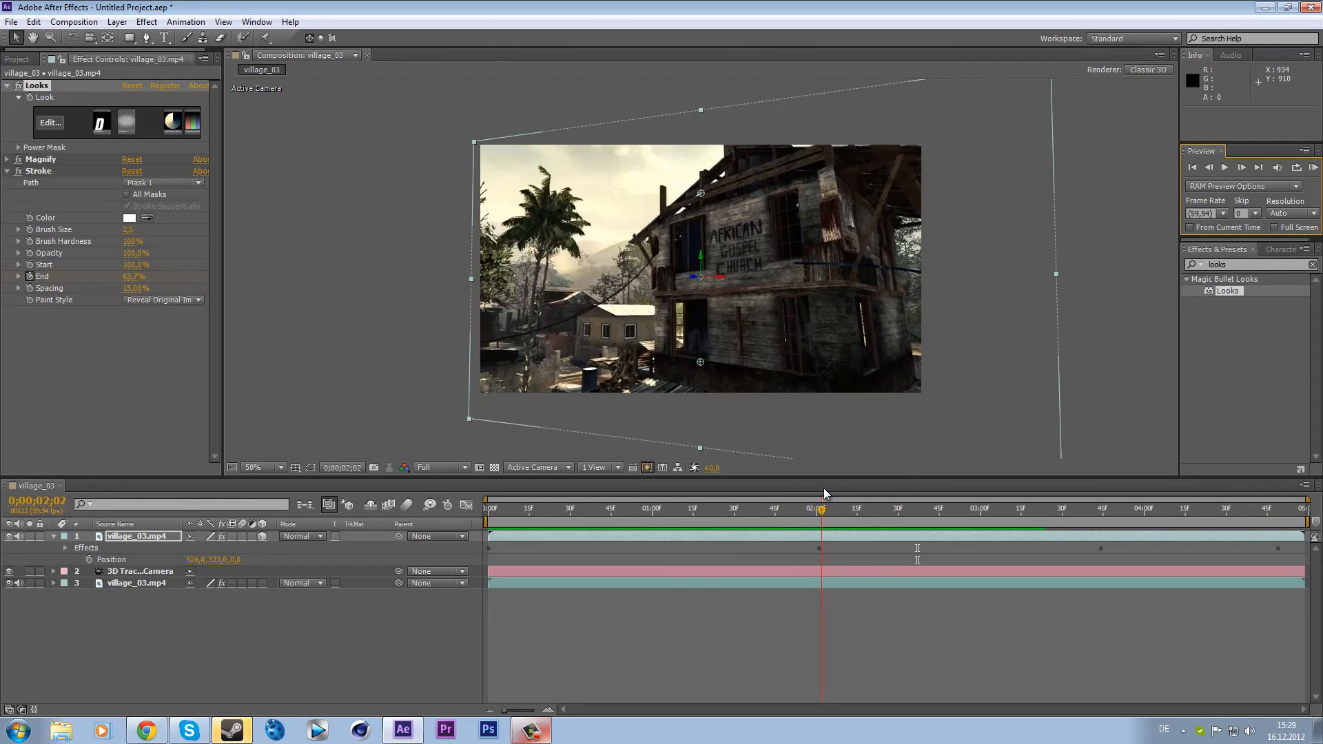
left_click_drag(824, 487, 942, 481)
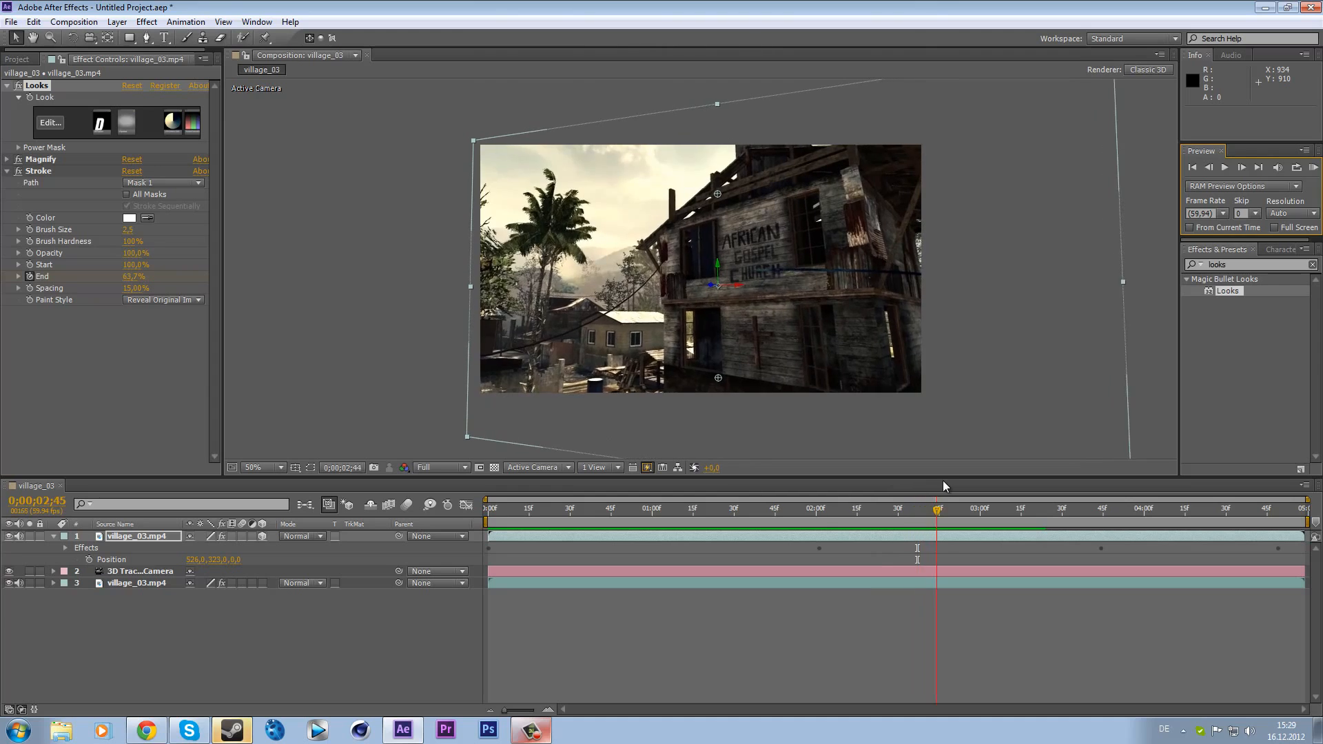
left_click_drag(629, 493, 722, 522)
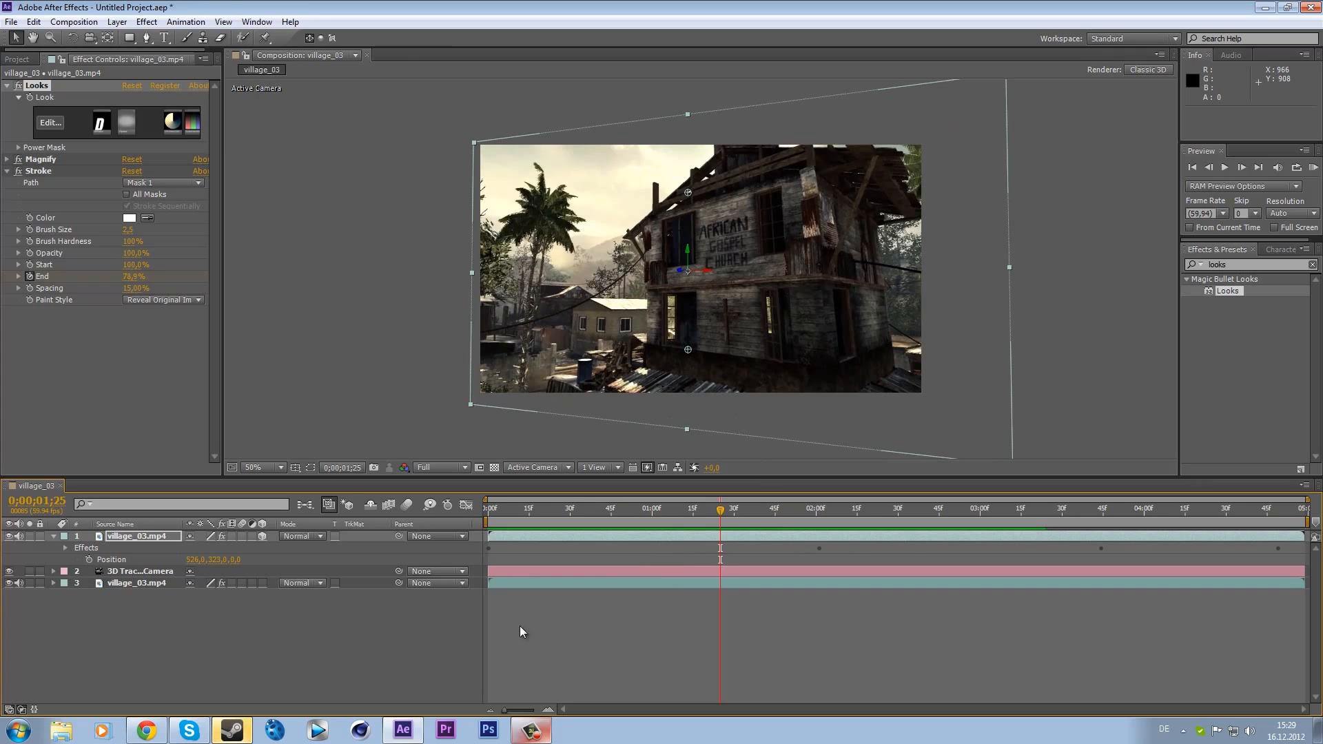